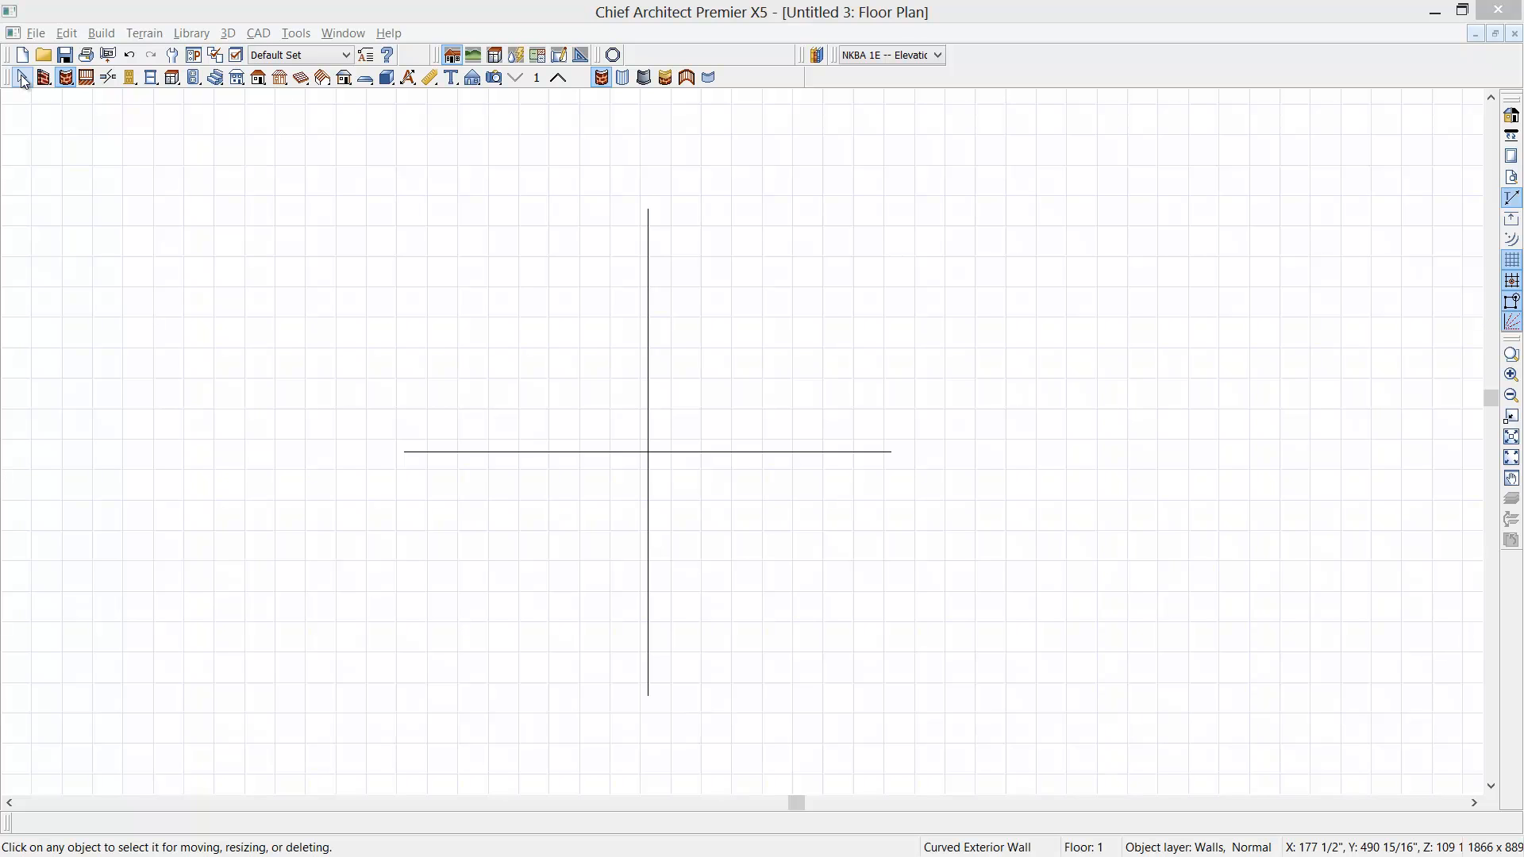
Step: Draw a curved exterior wall along the horizontal guide line and set its outer main radius to 8 feet with the ends locked
left_click(66, 78)
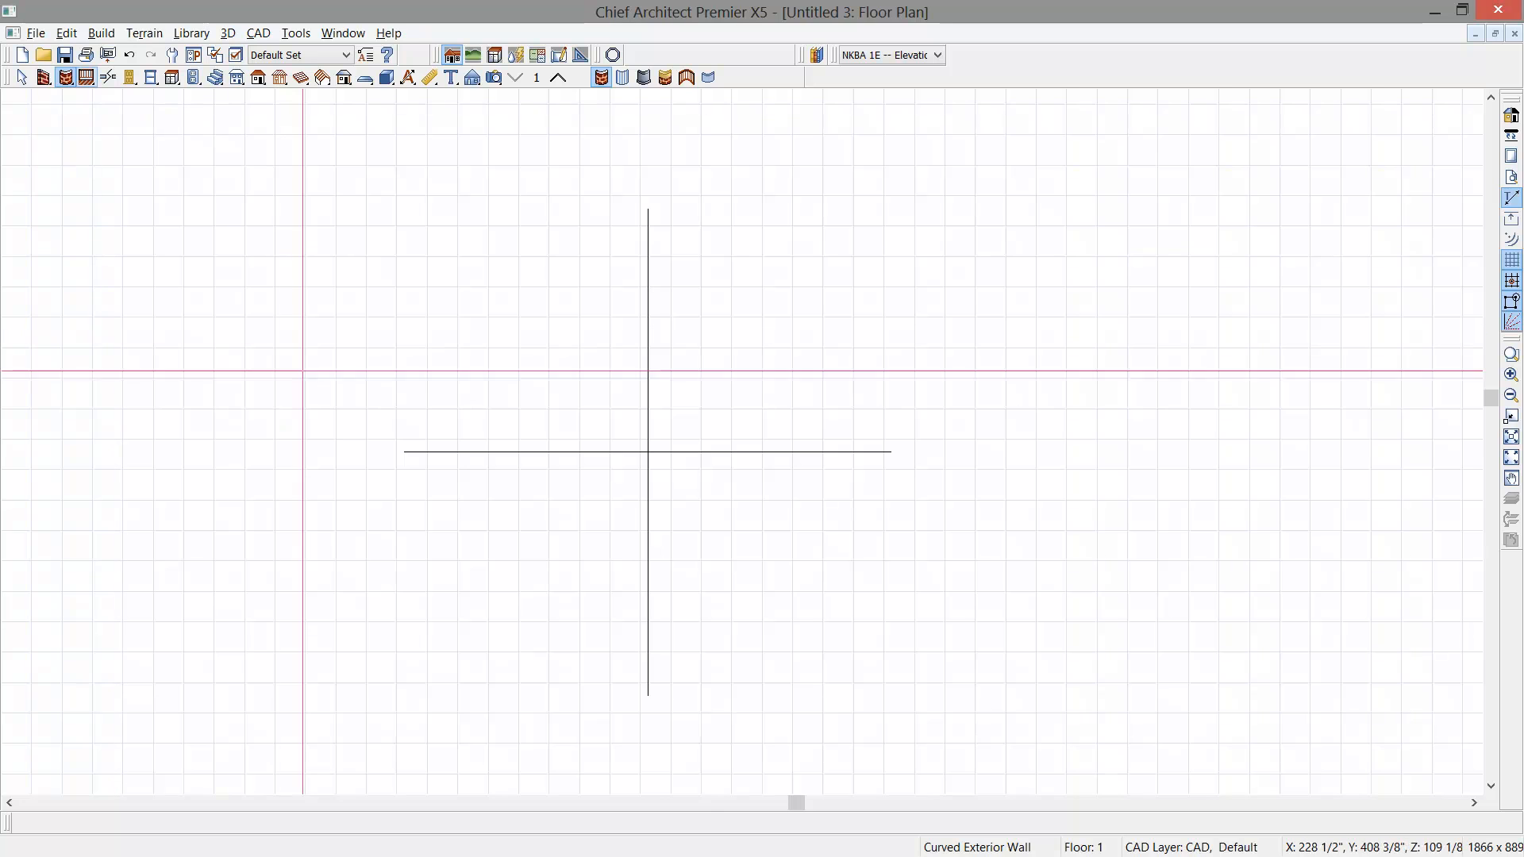
mouse_move(401, 453)
left_mouse_down()
mouse_move(433, 380)
mouse_move(518, 287)
mouse_move(835, 329)
mouse_move(890, 452)
left_mouse_up()
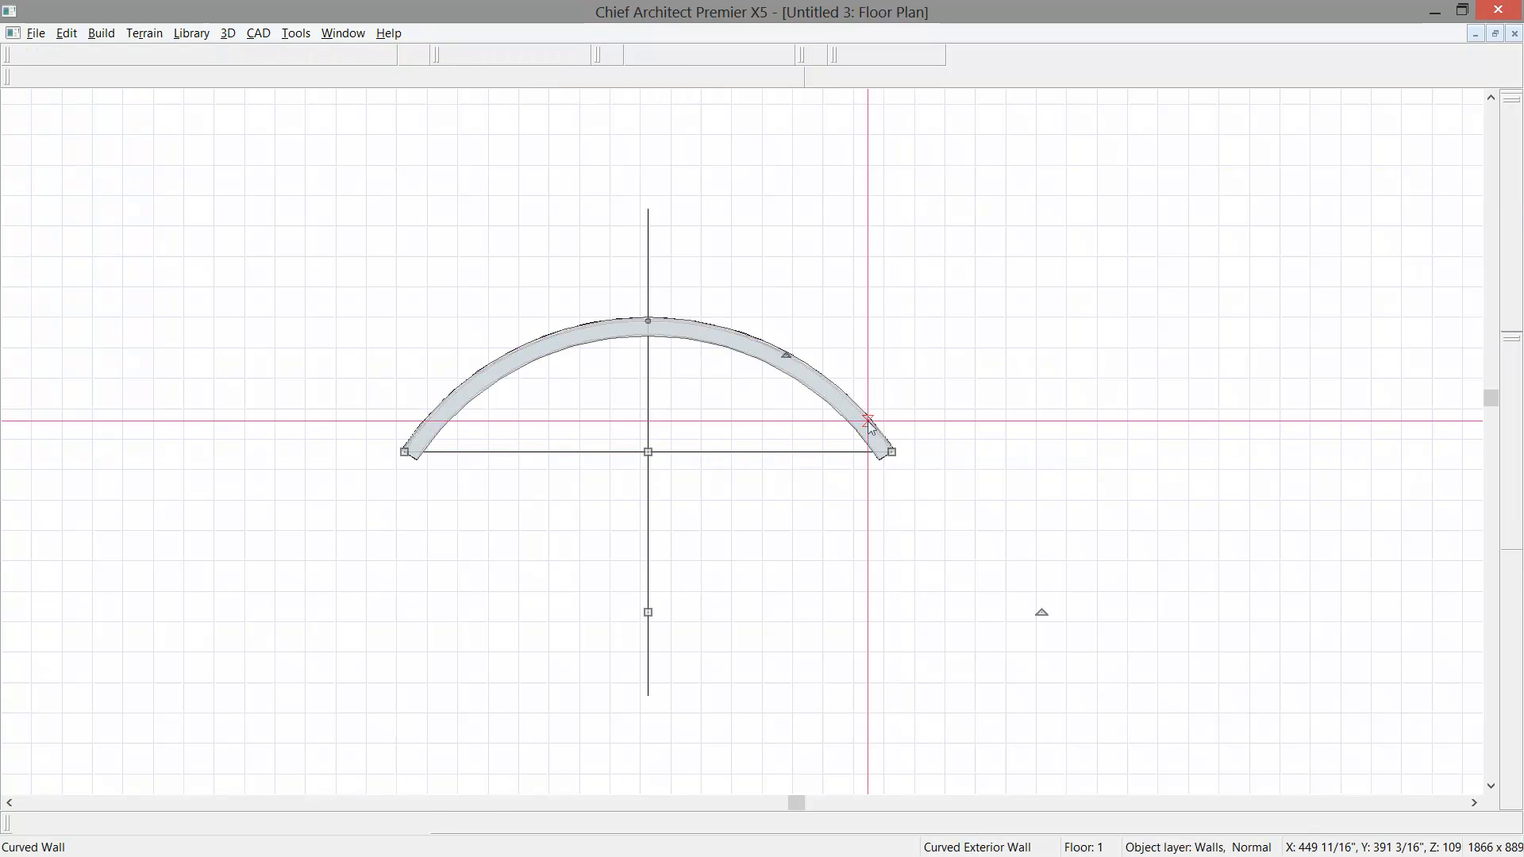
double_click(789, 373)
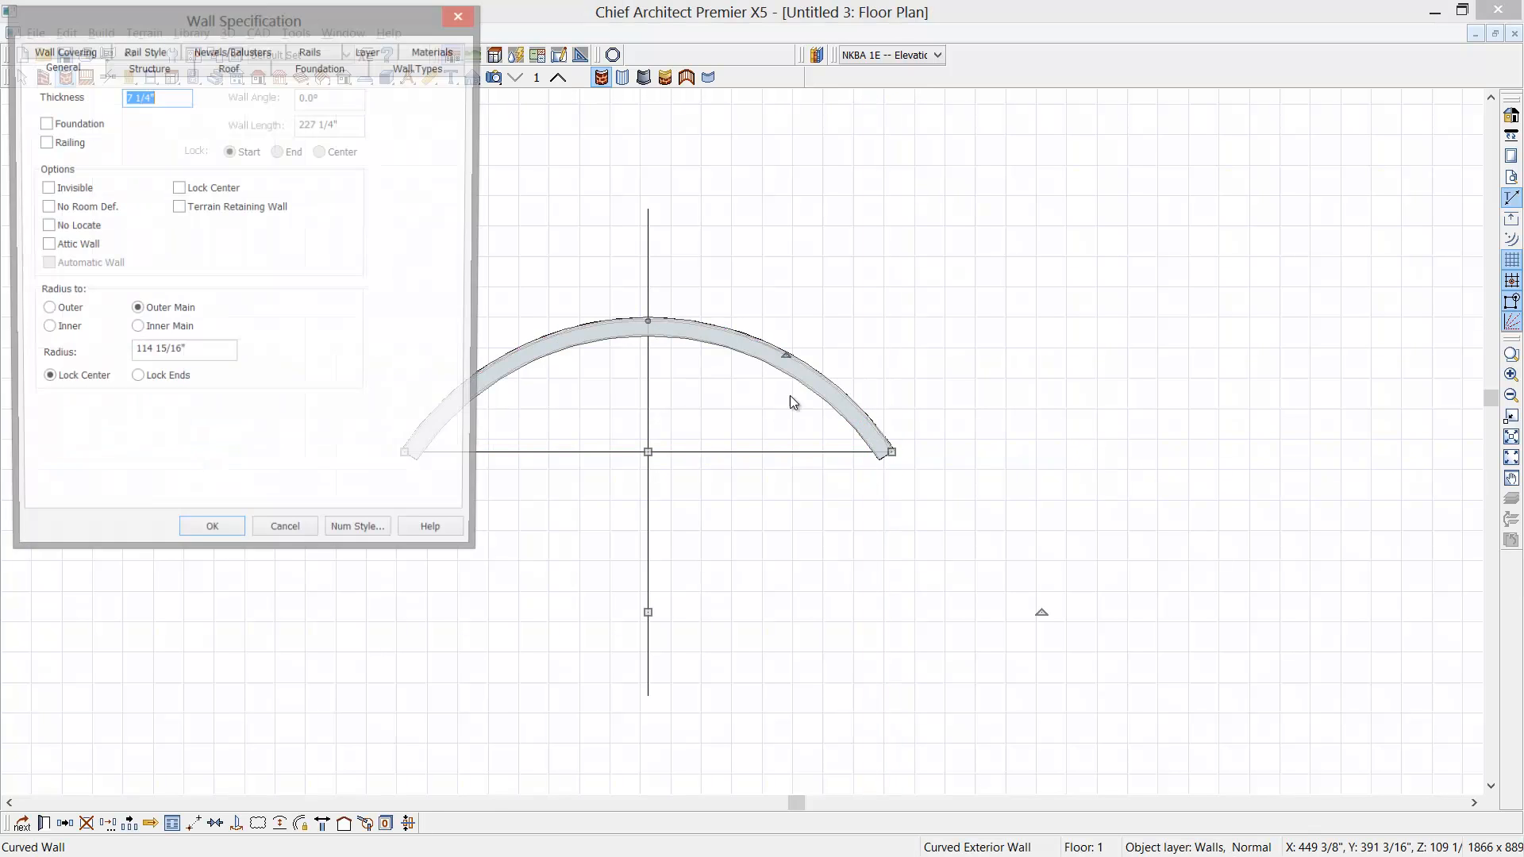
left_click(138, 380)
left_click(140, 380)
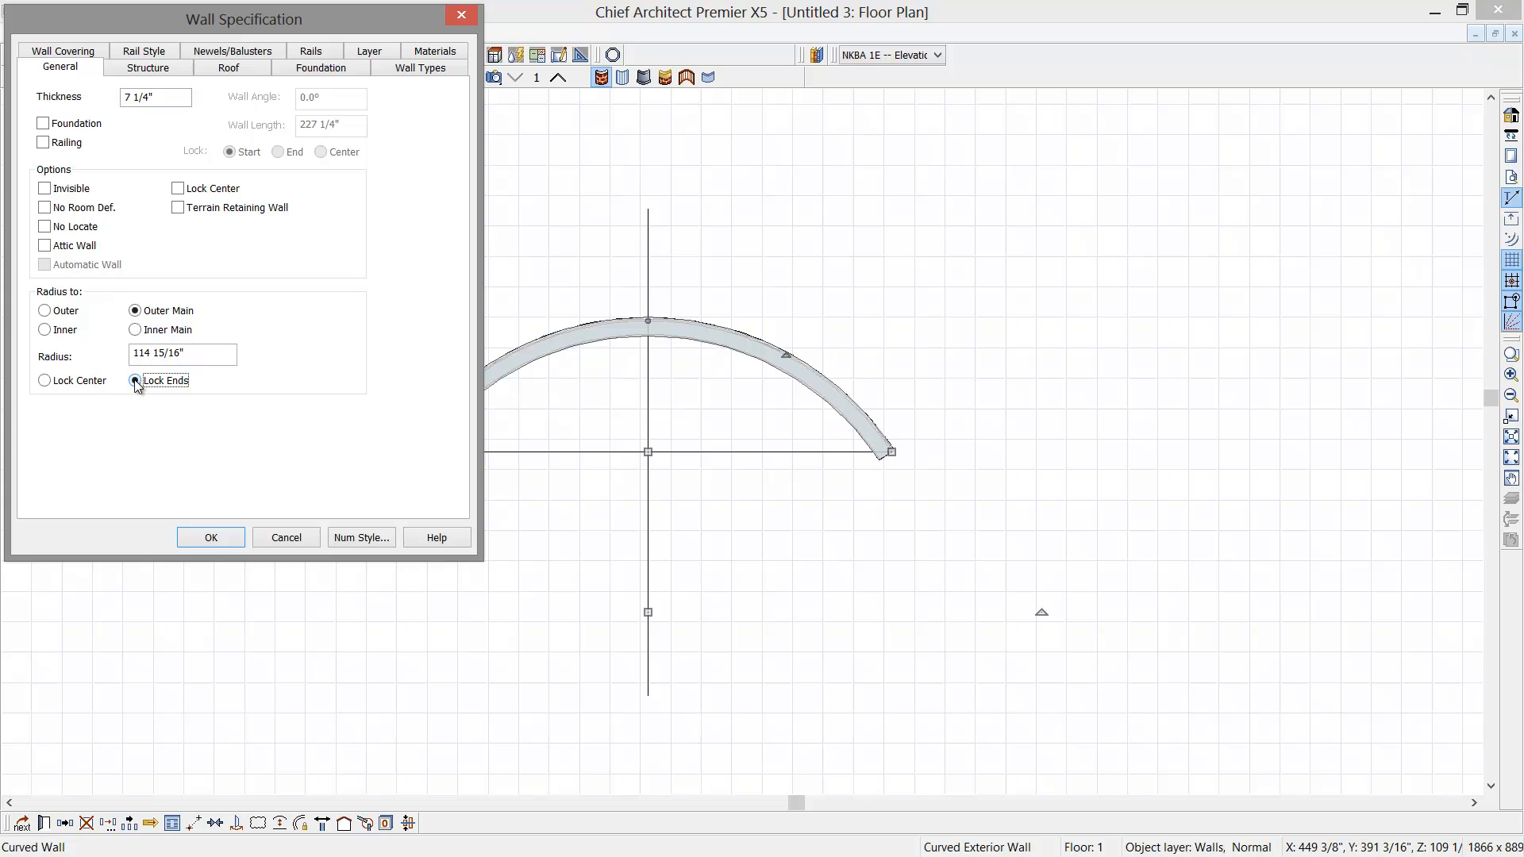
left_click(197, 355)
type("8")
left_click(205, 539)
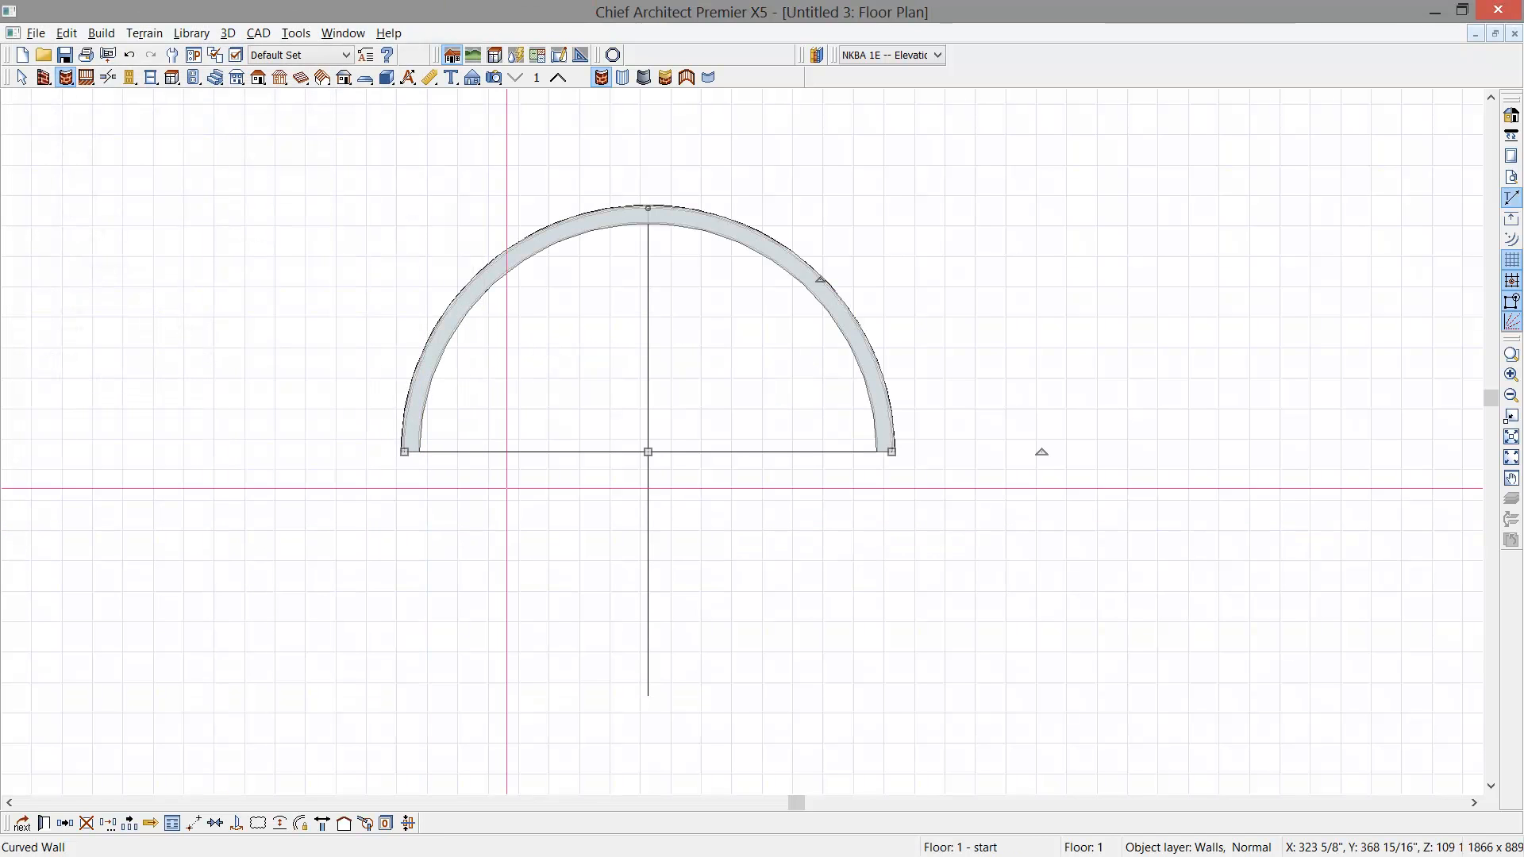
Step: Extend the curved wall around most of the circle and break it near its free end
mouse_move(890, 450)
left_mouse_down()
mouse_move(843, 582)
mouse_move(585, 631)
mouse_move(463, 558)
left_mouse_up()
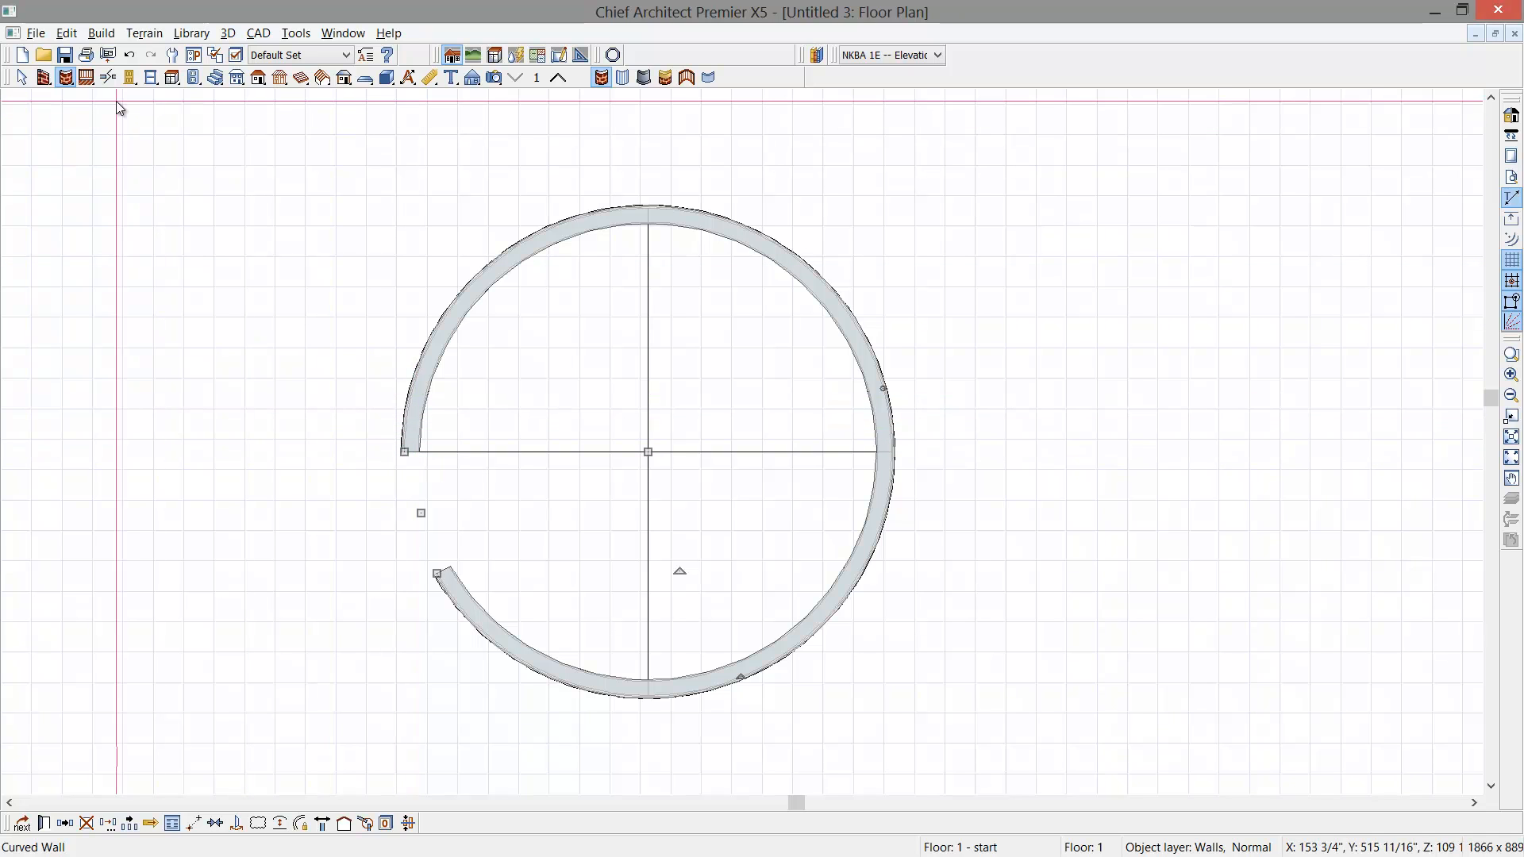
left_click(108, 77)
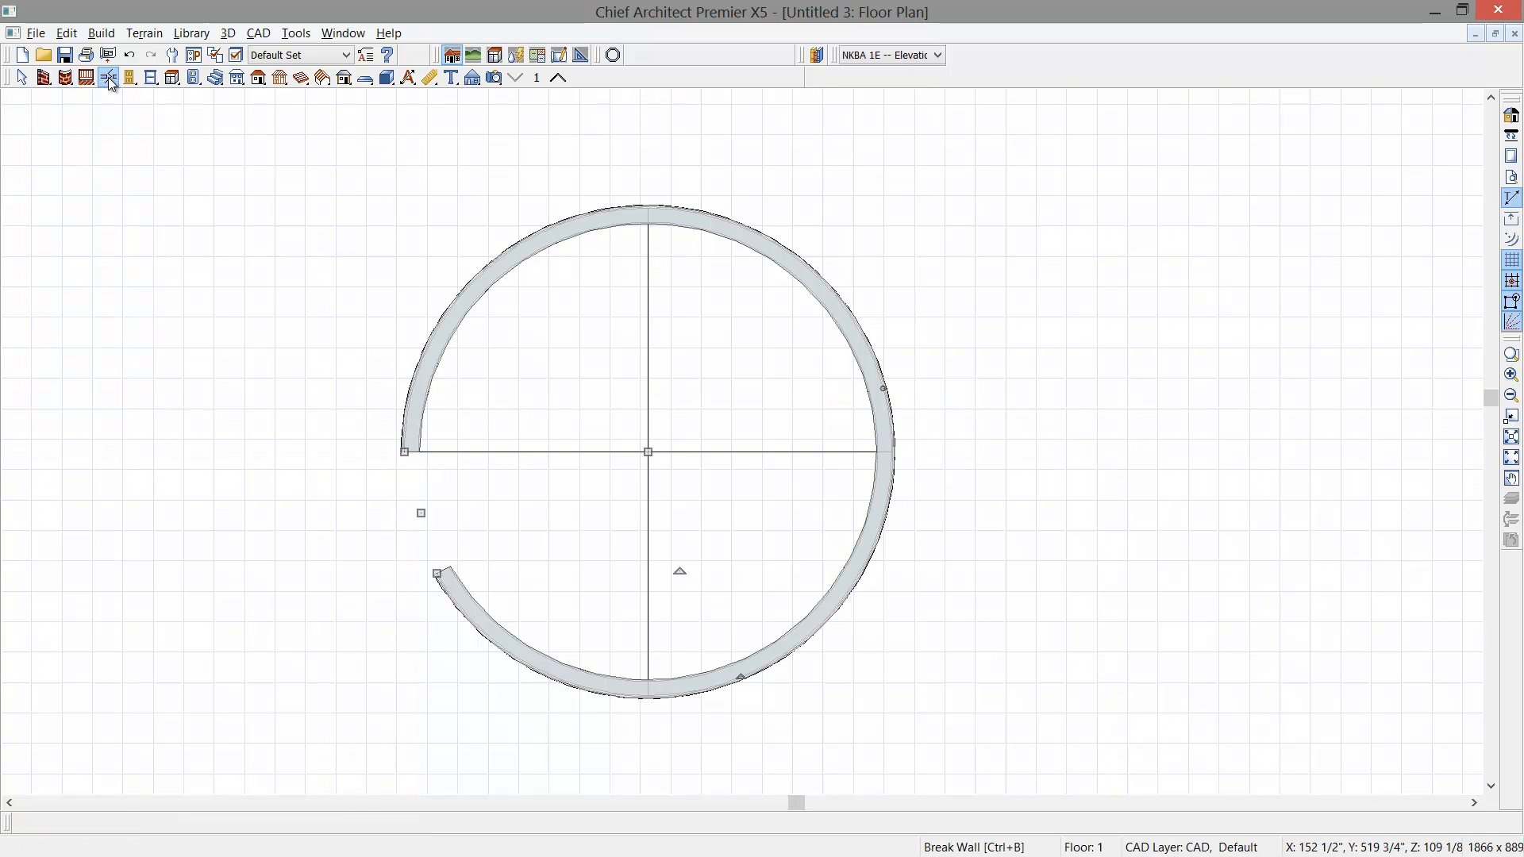
left_click(468, 607)
left_click(458, 591)
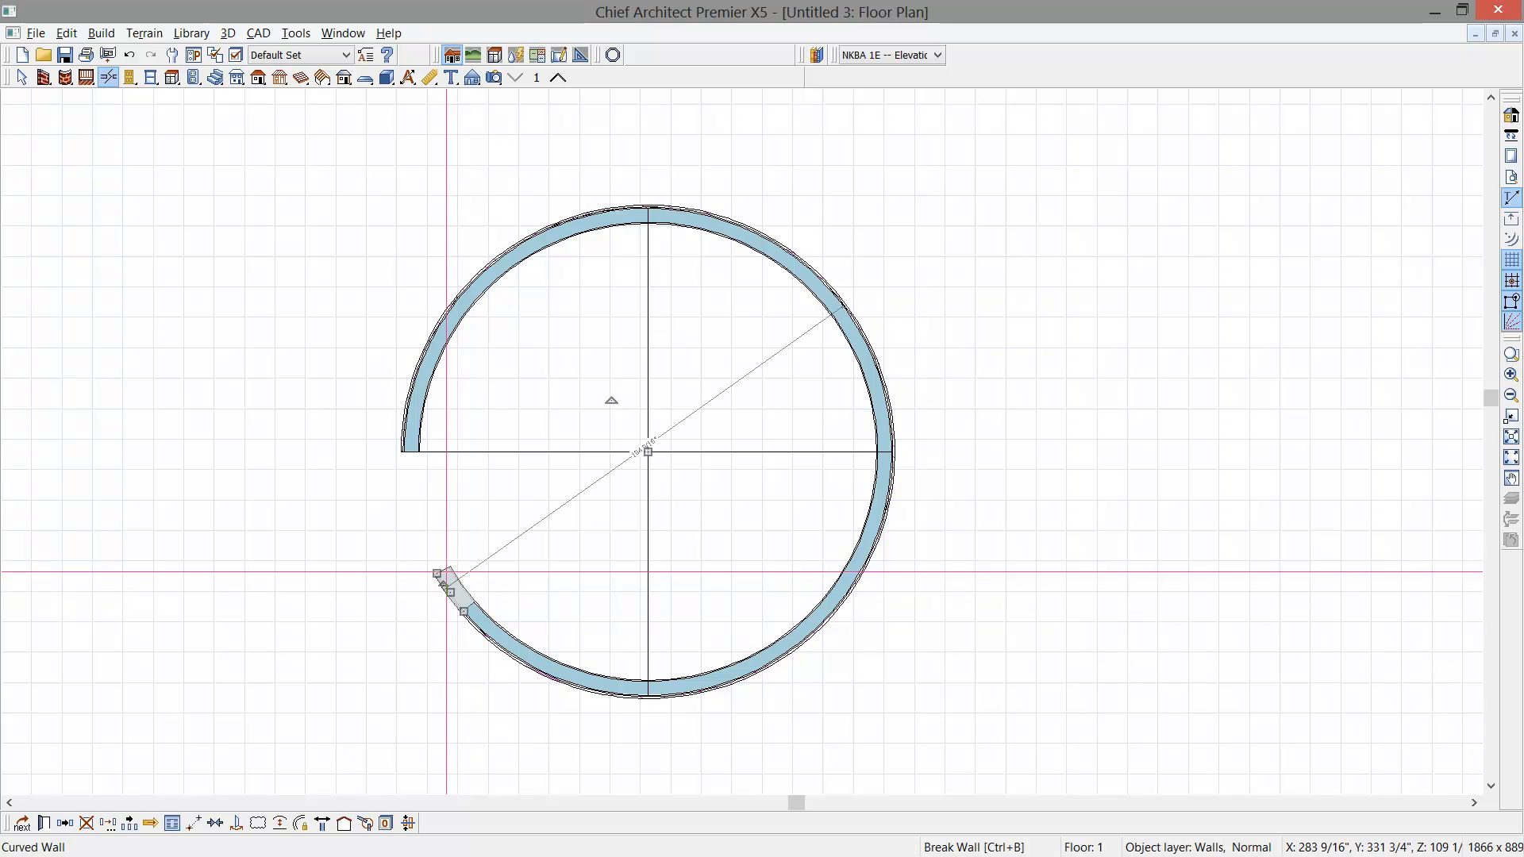
Step: Stretch the short wall segment to the starting end of the curved wall to close the circle, and check its specification
left_click_drag(438, 570, 401, 452)
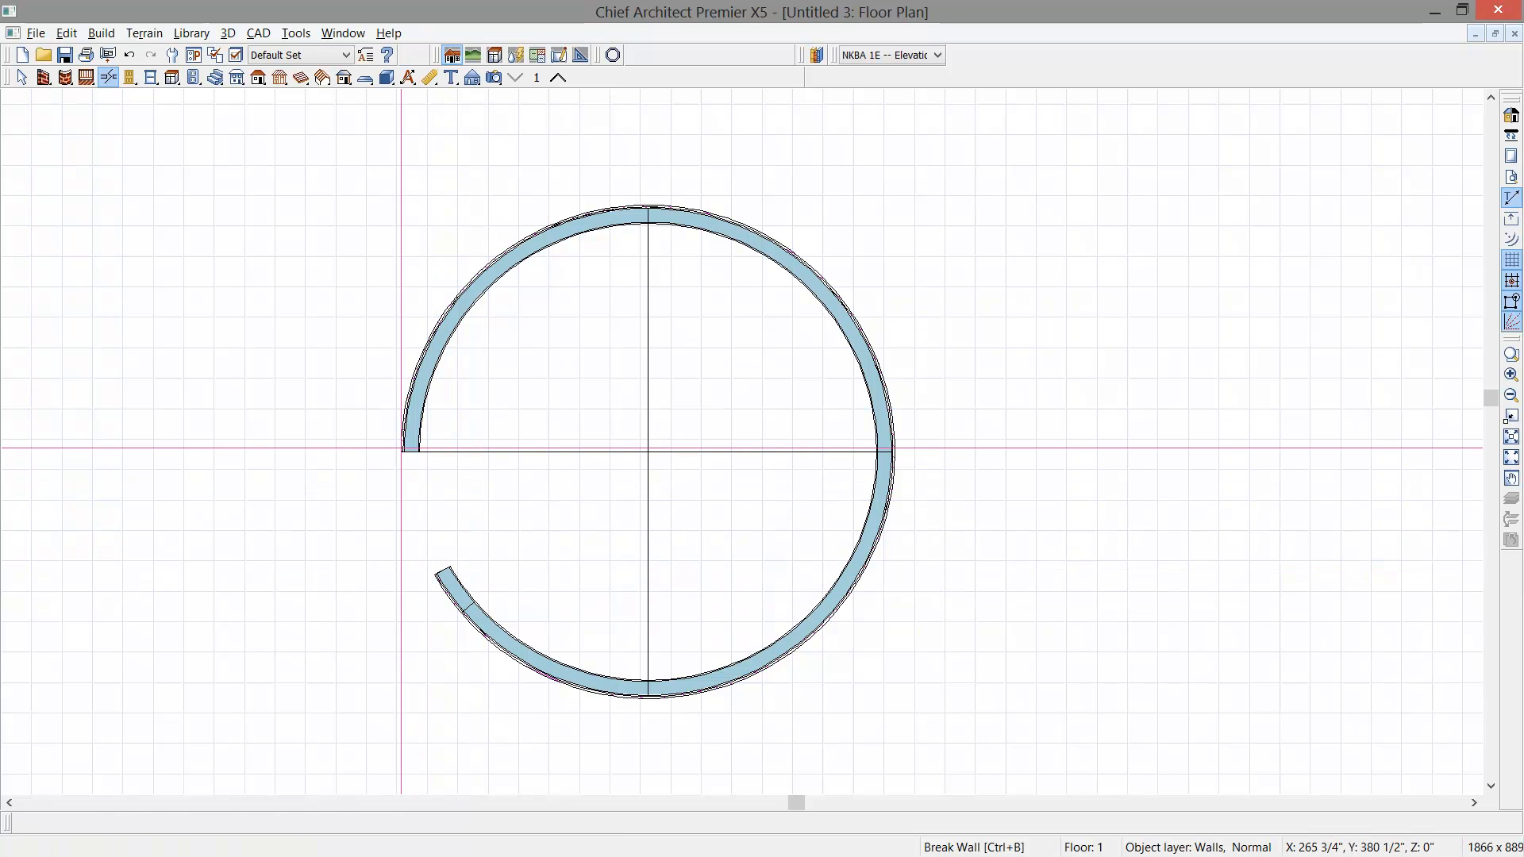
left_click(442, 572)
left_click_drag(442, 573, 404, 441)
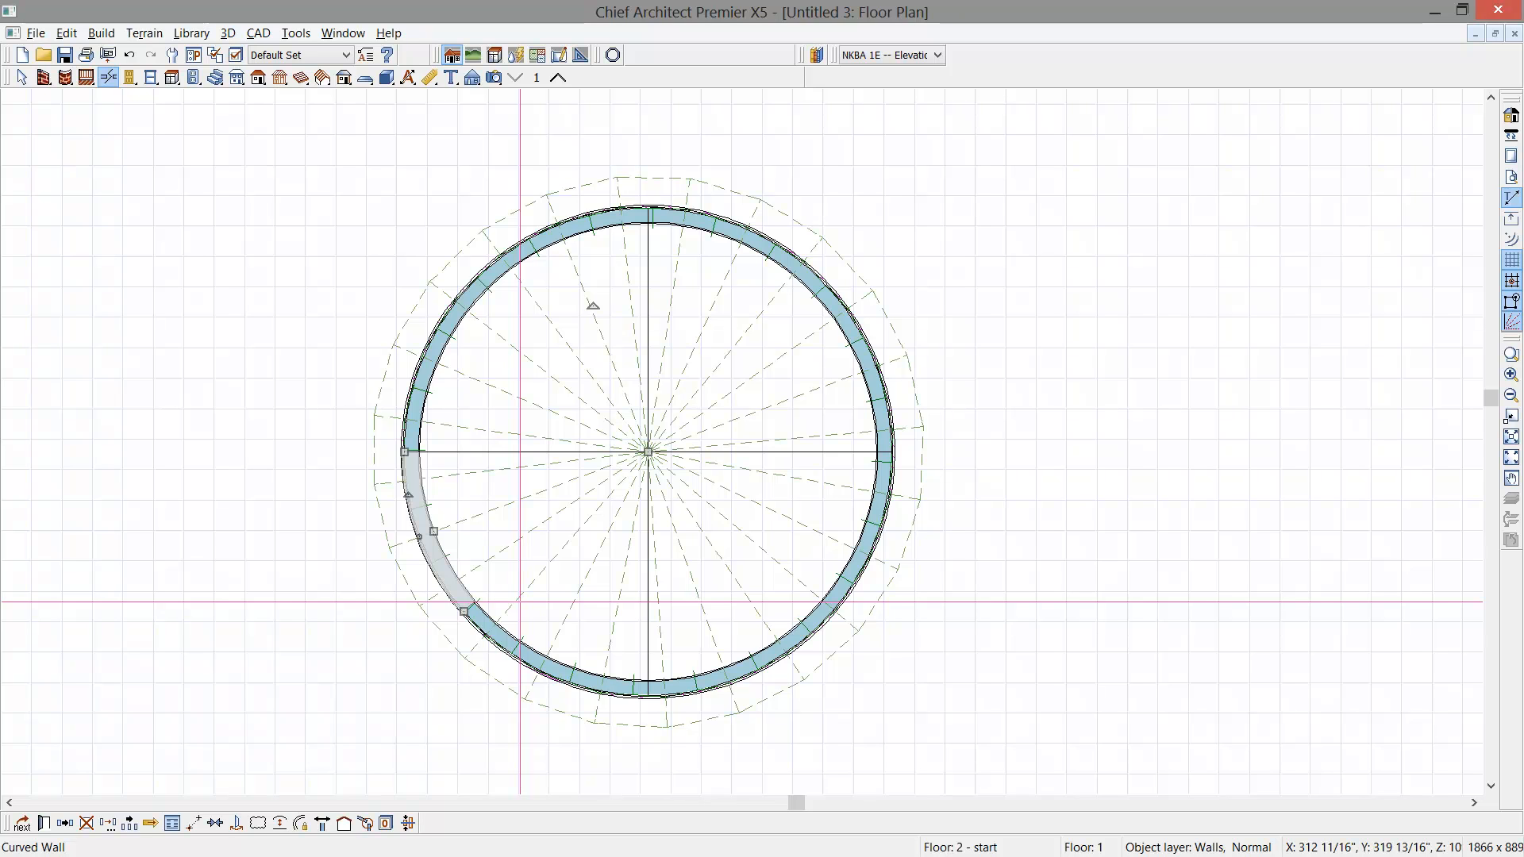
key("ctrl+e")
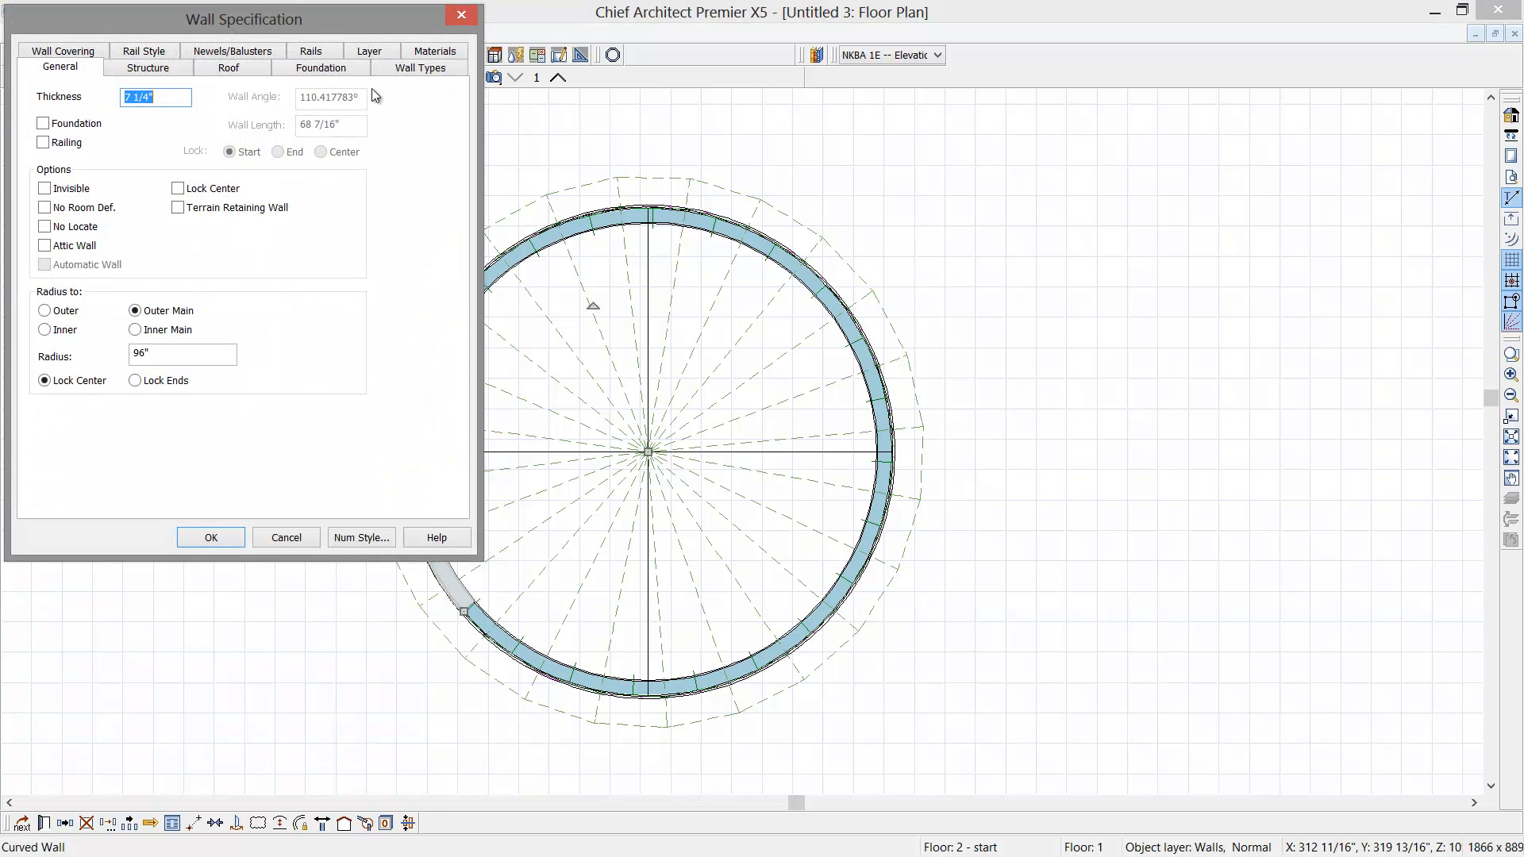
left_click(461, 16)
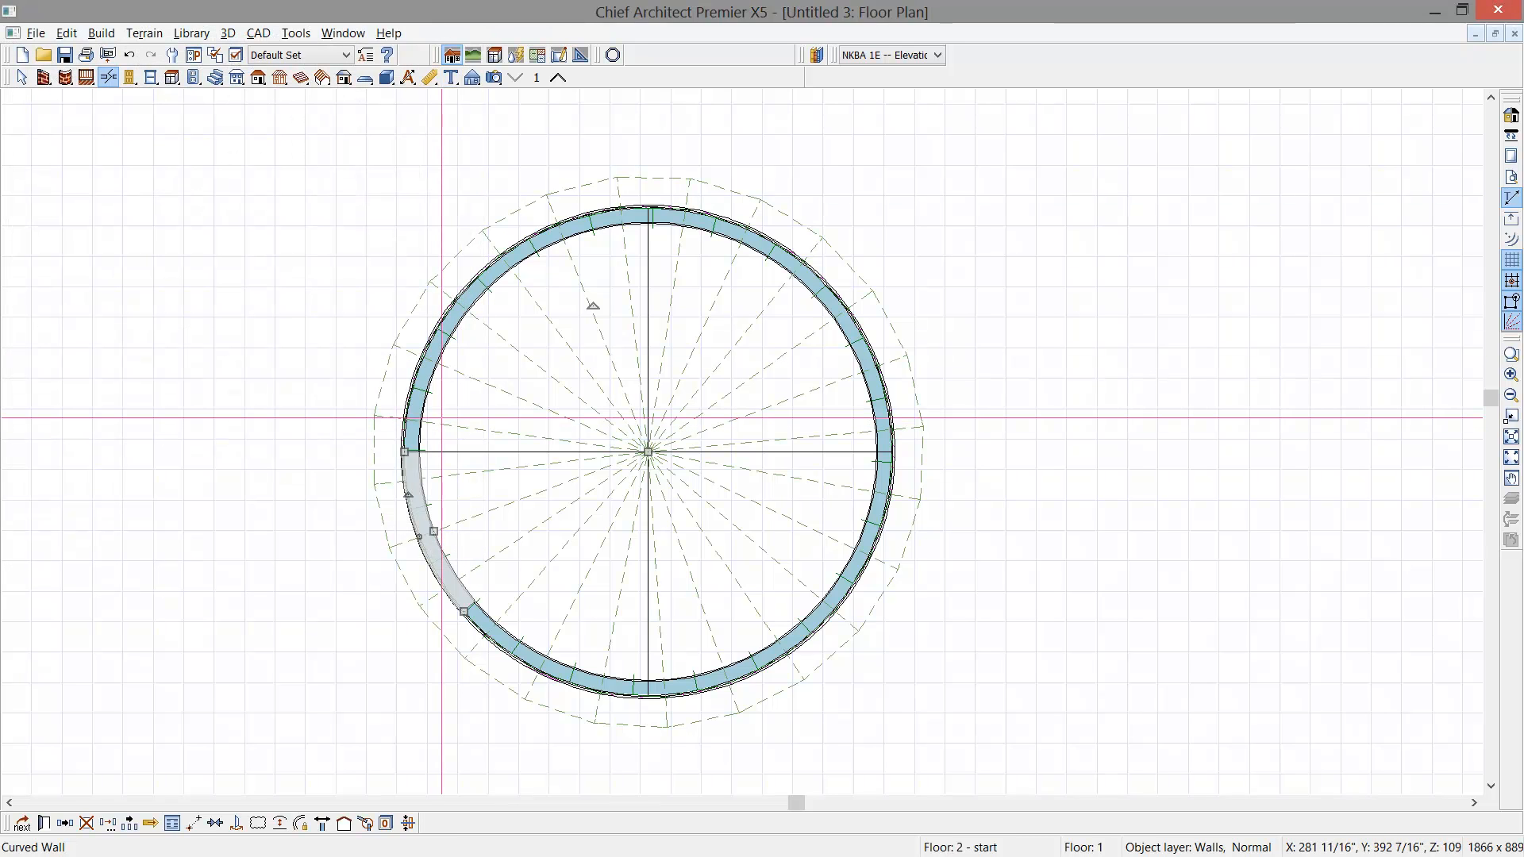
Step: Set the automatic roof's pitch to 14 in 12 and the segment angle at curved walls to 6 degrees
left_click(258, 77)
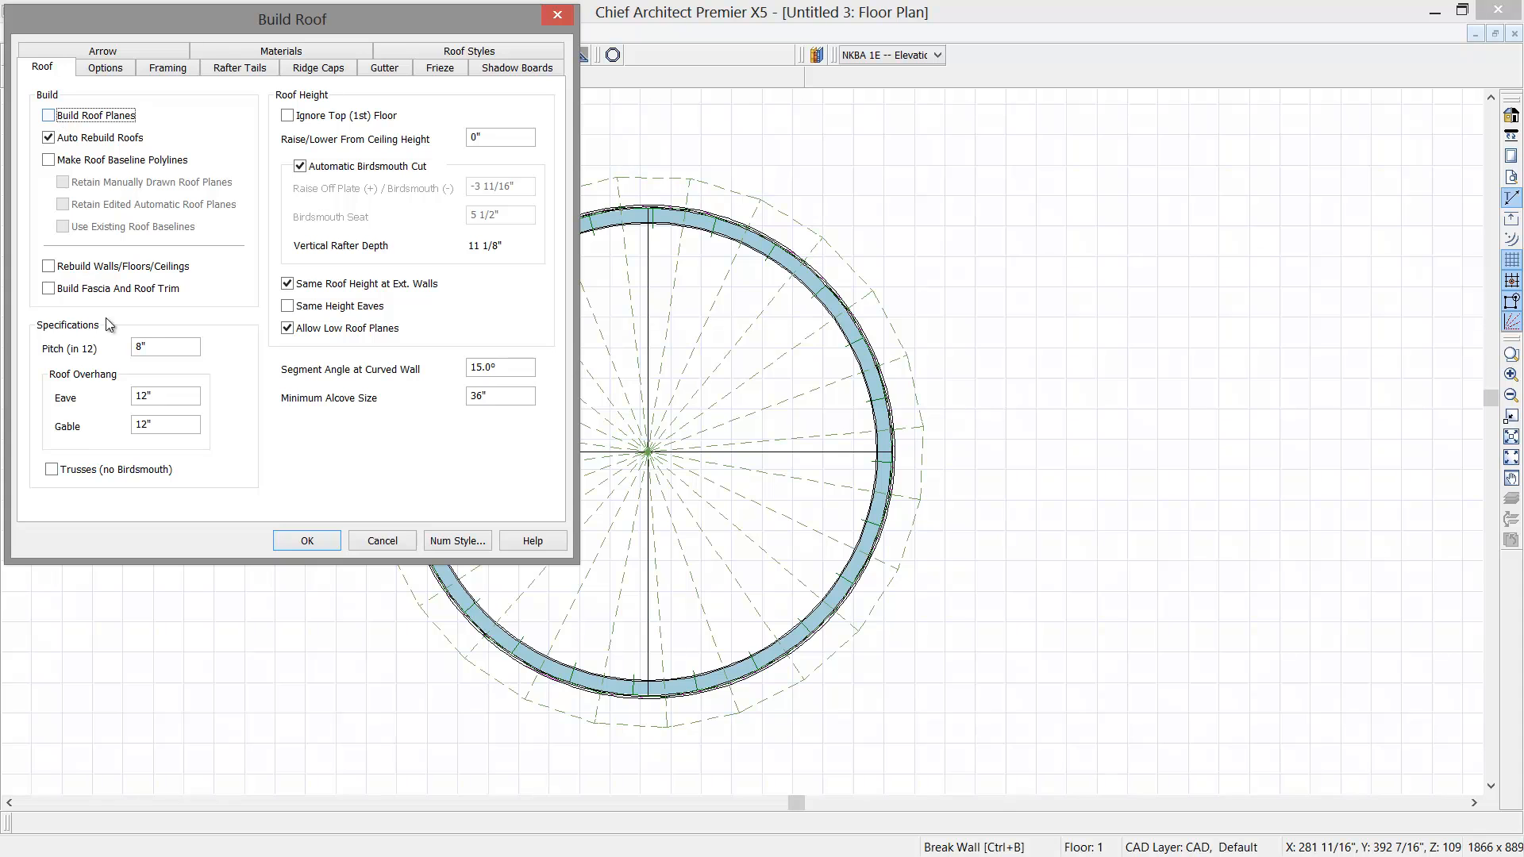
left_click(167, 350)
type("14")
left_click(519, 369)
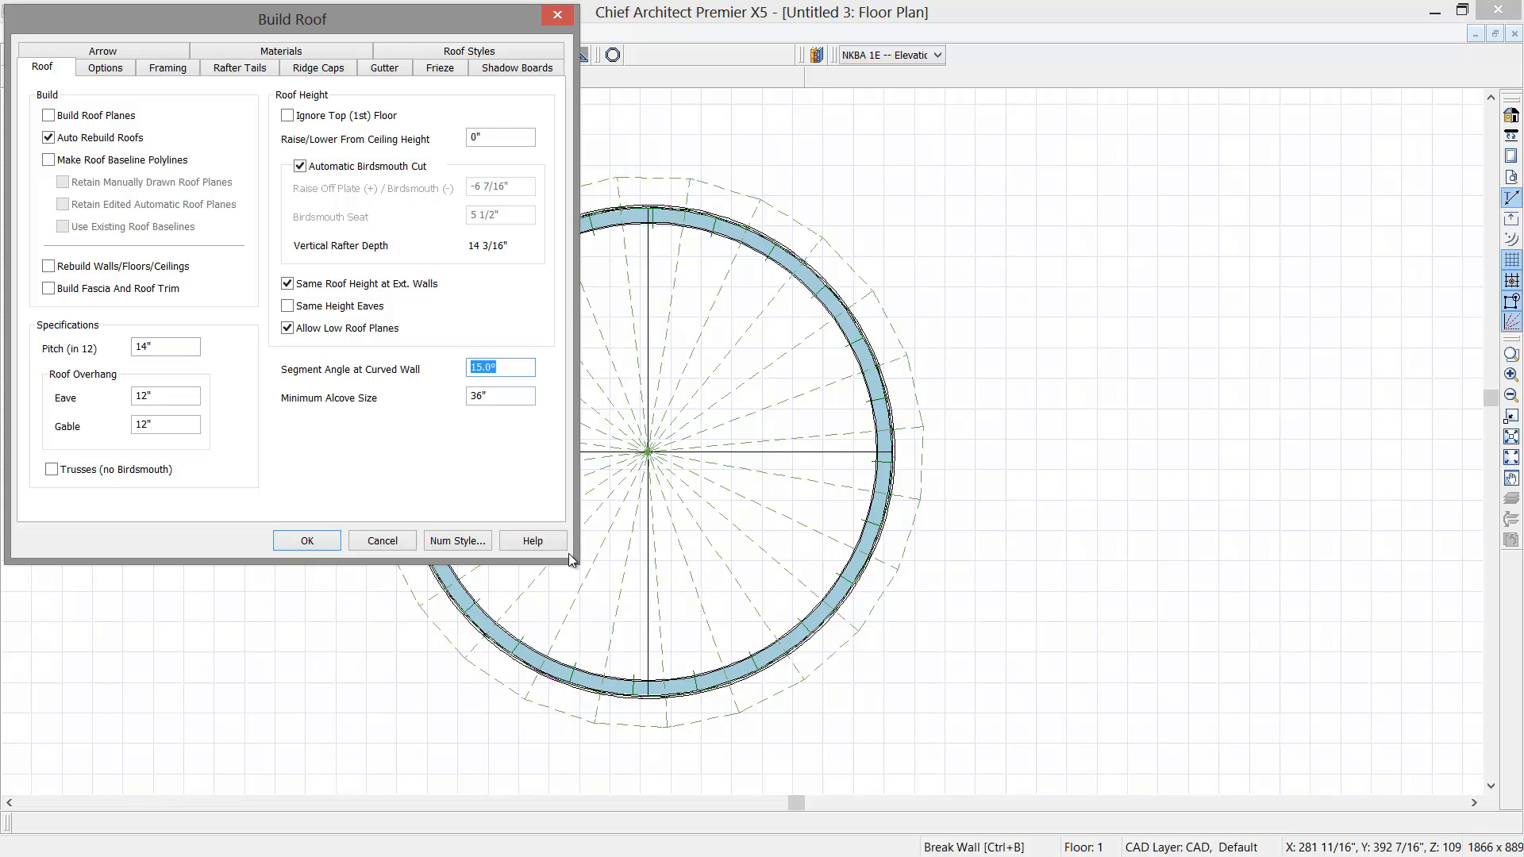
type("6")
key("Tab")
left_click(305, 540)
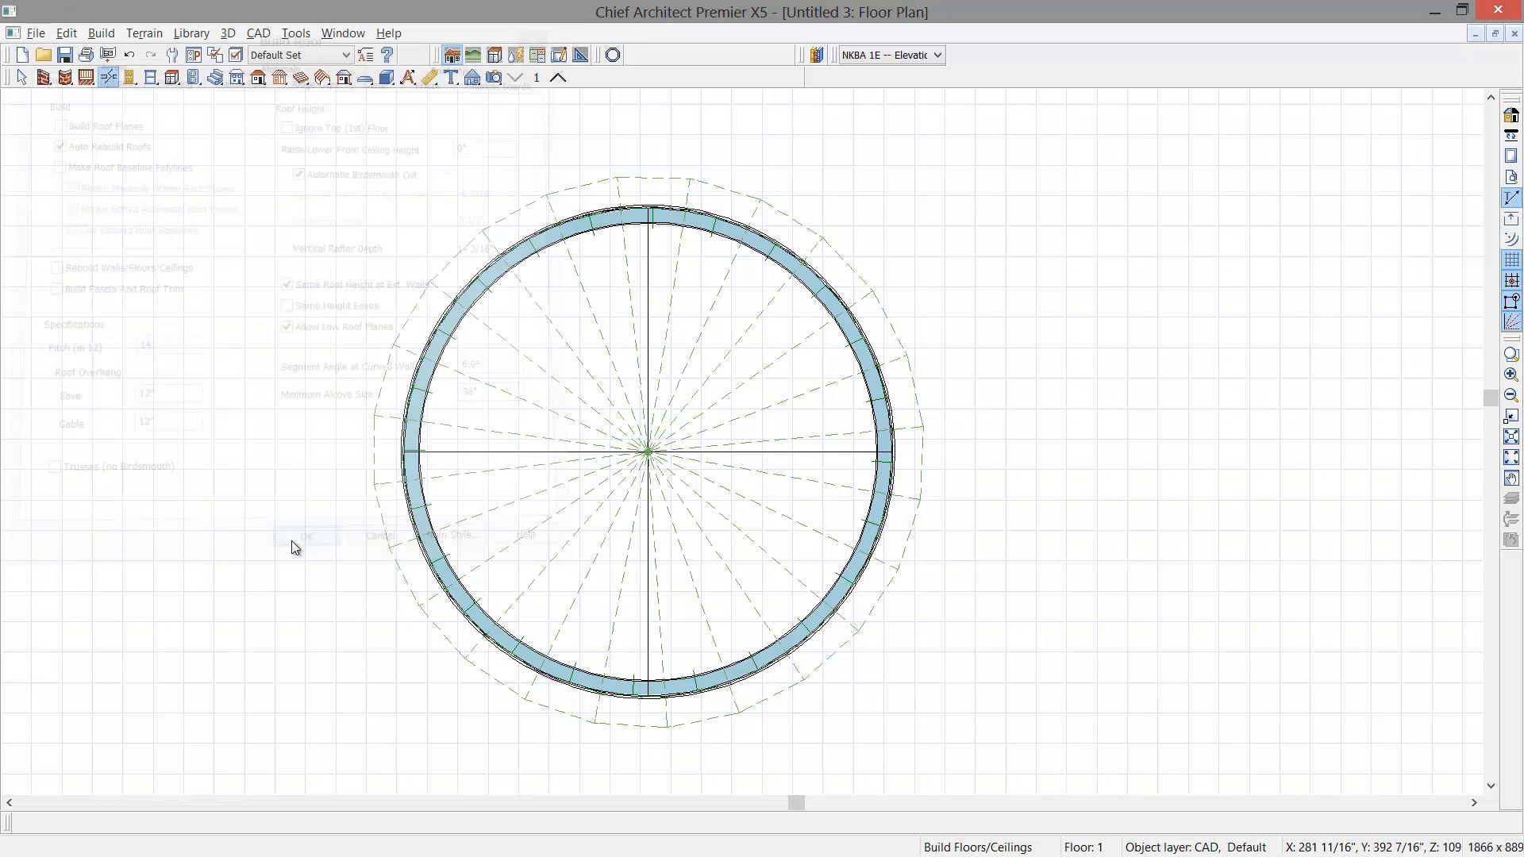
Step: Create a perspective full overview of the model and examine the conical roof from the side
left_click(492, 79)
left_click(655, 78)
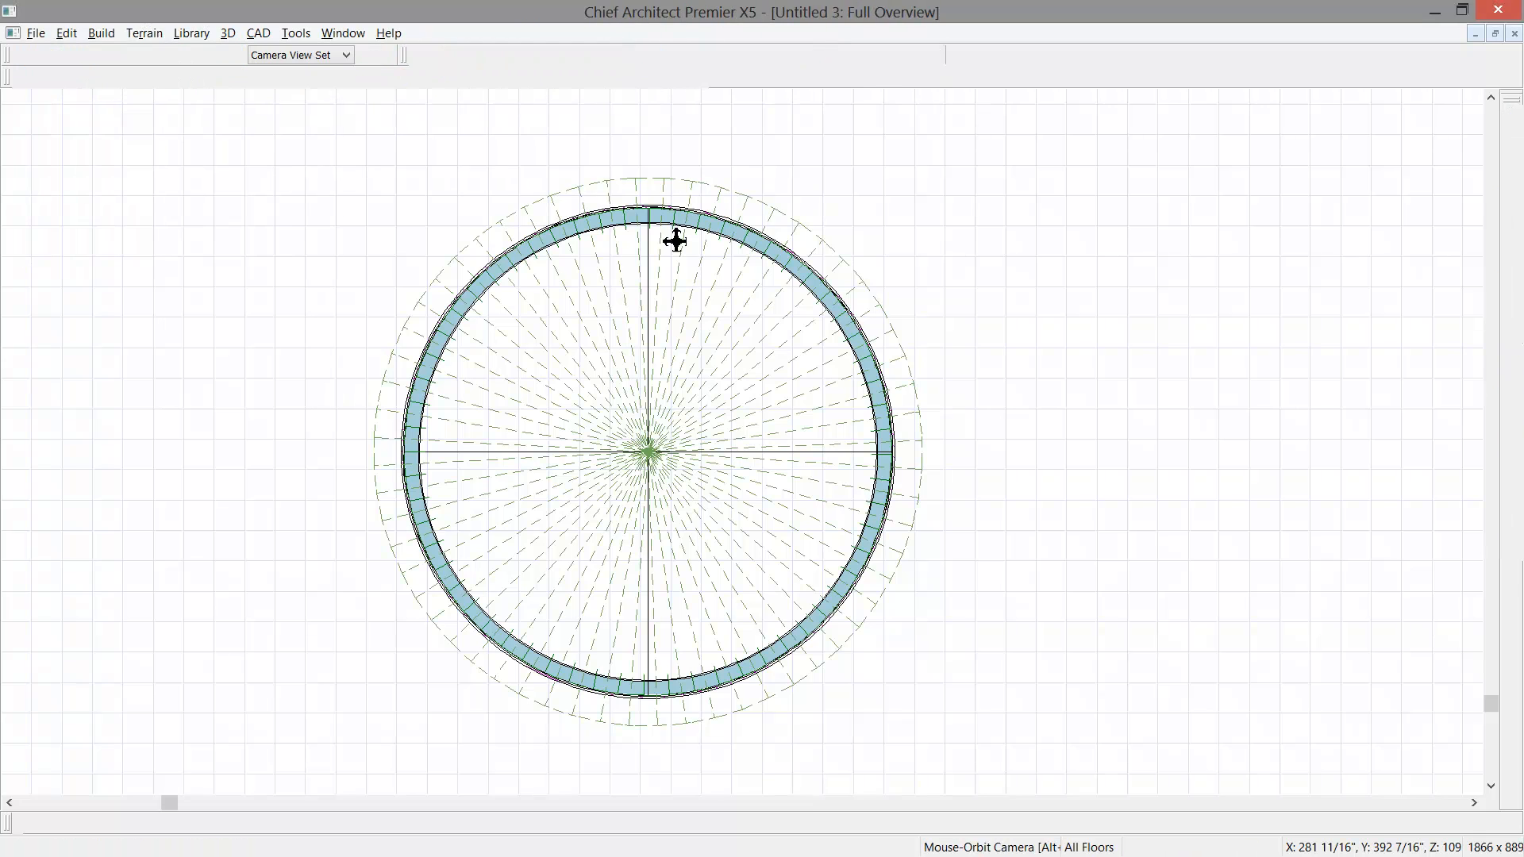
middle_click_drag(667, 299, 585, 591)
left_click_drag(585, 591, 547, 608)
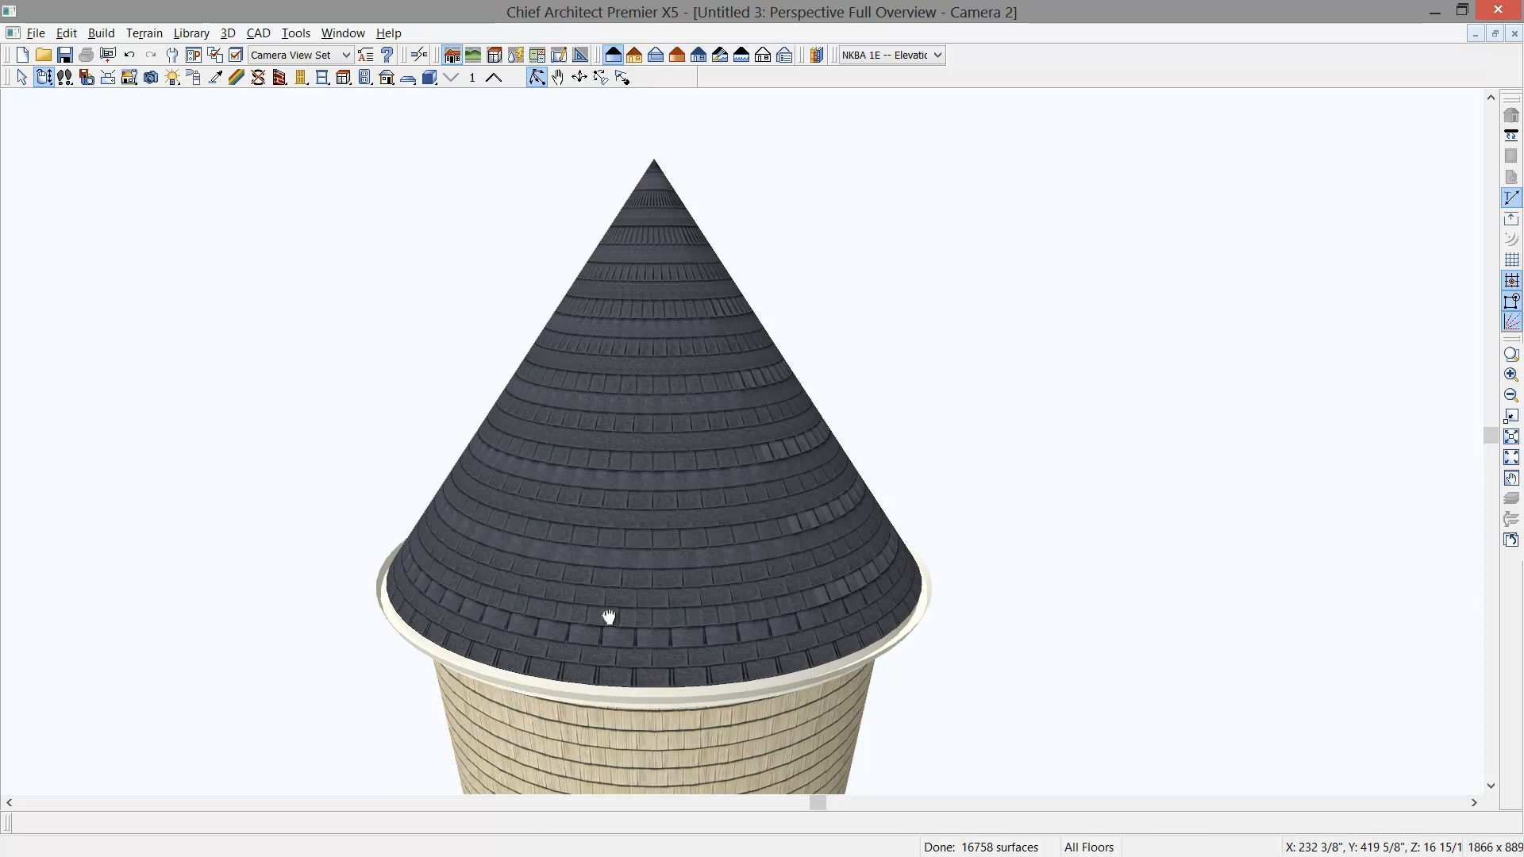
left_click_drag(601, 616, 473, 582)
Step: Tile the 3D overview and the floor plan side by side, with the plan closer on the circular building
key("shift+F7")
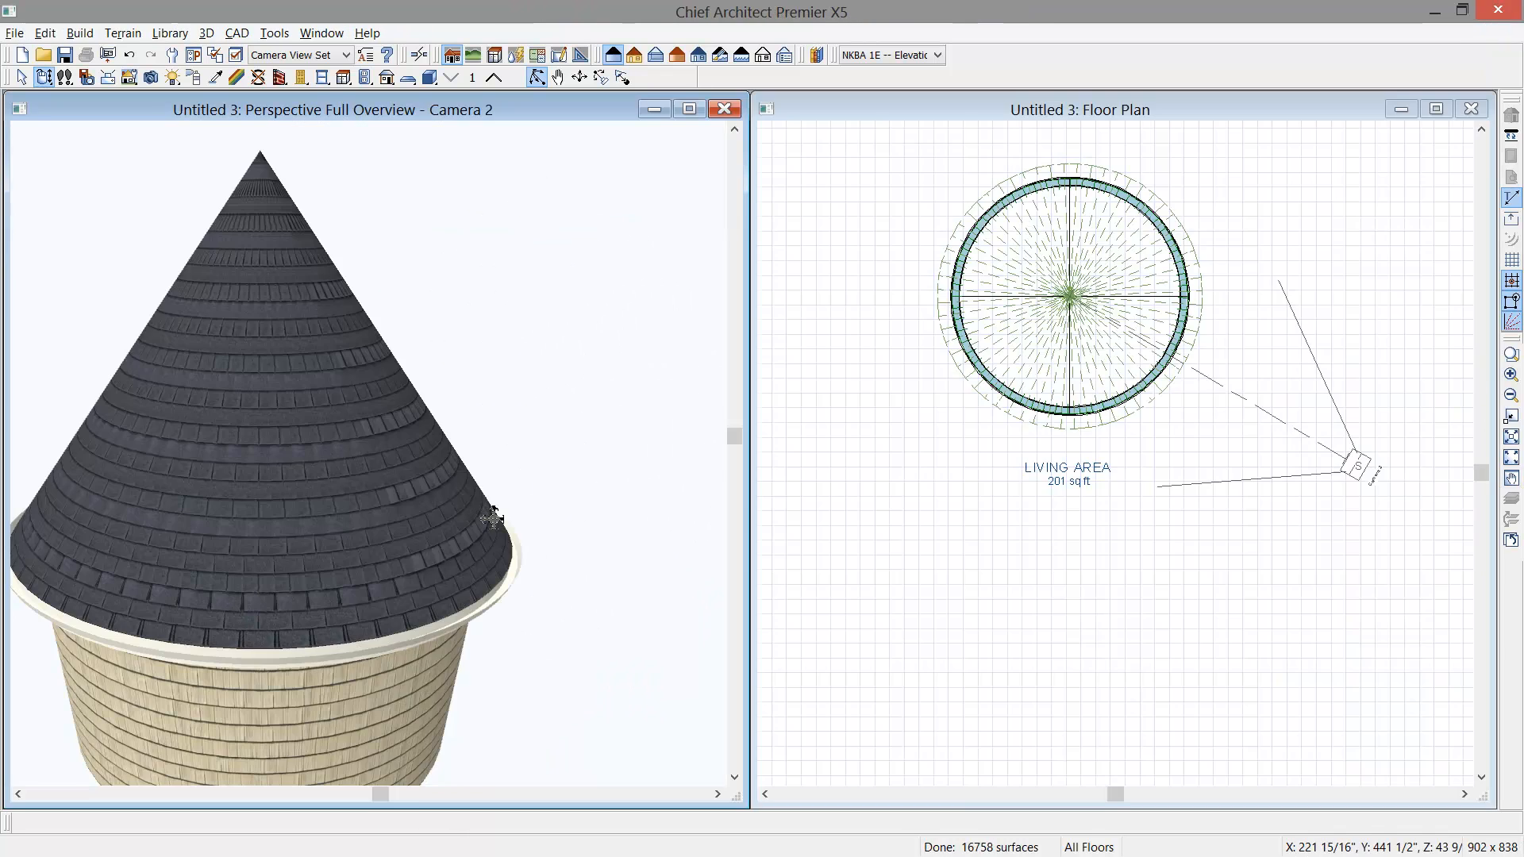
left_click(1102, 117)
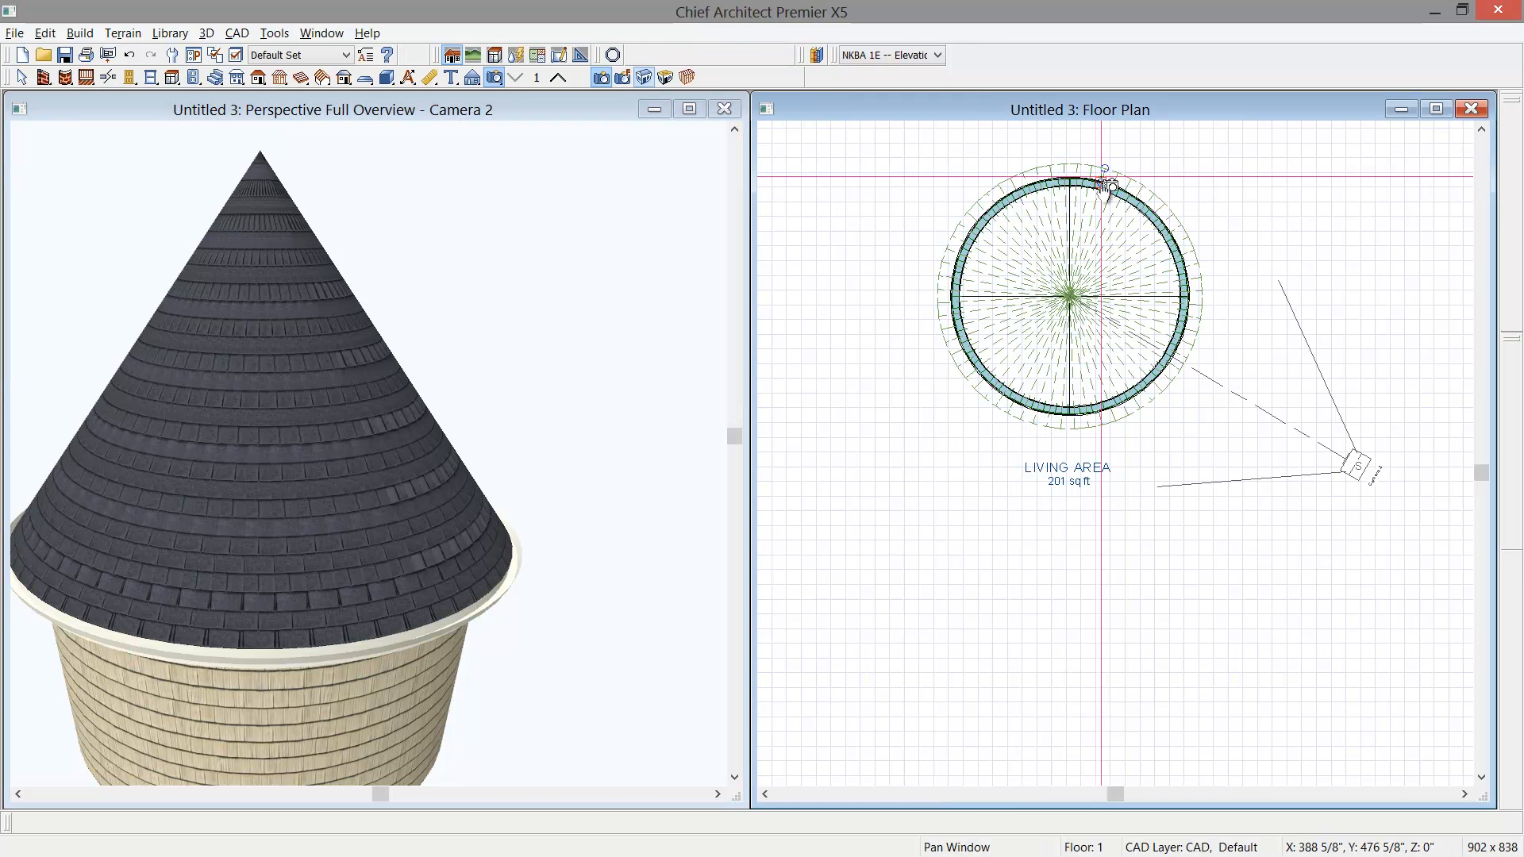
middle_click_drag(1104, 189, 1095, 267)
key("space")
scroll(996, 293, "up", 2)
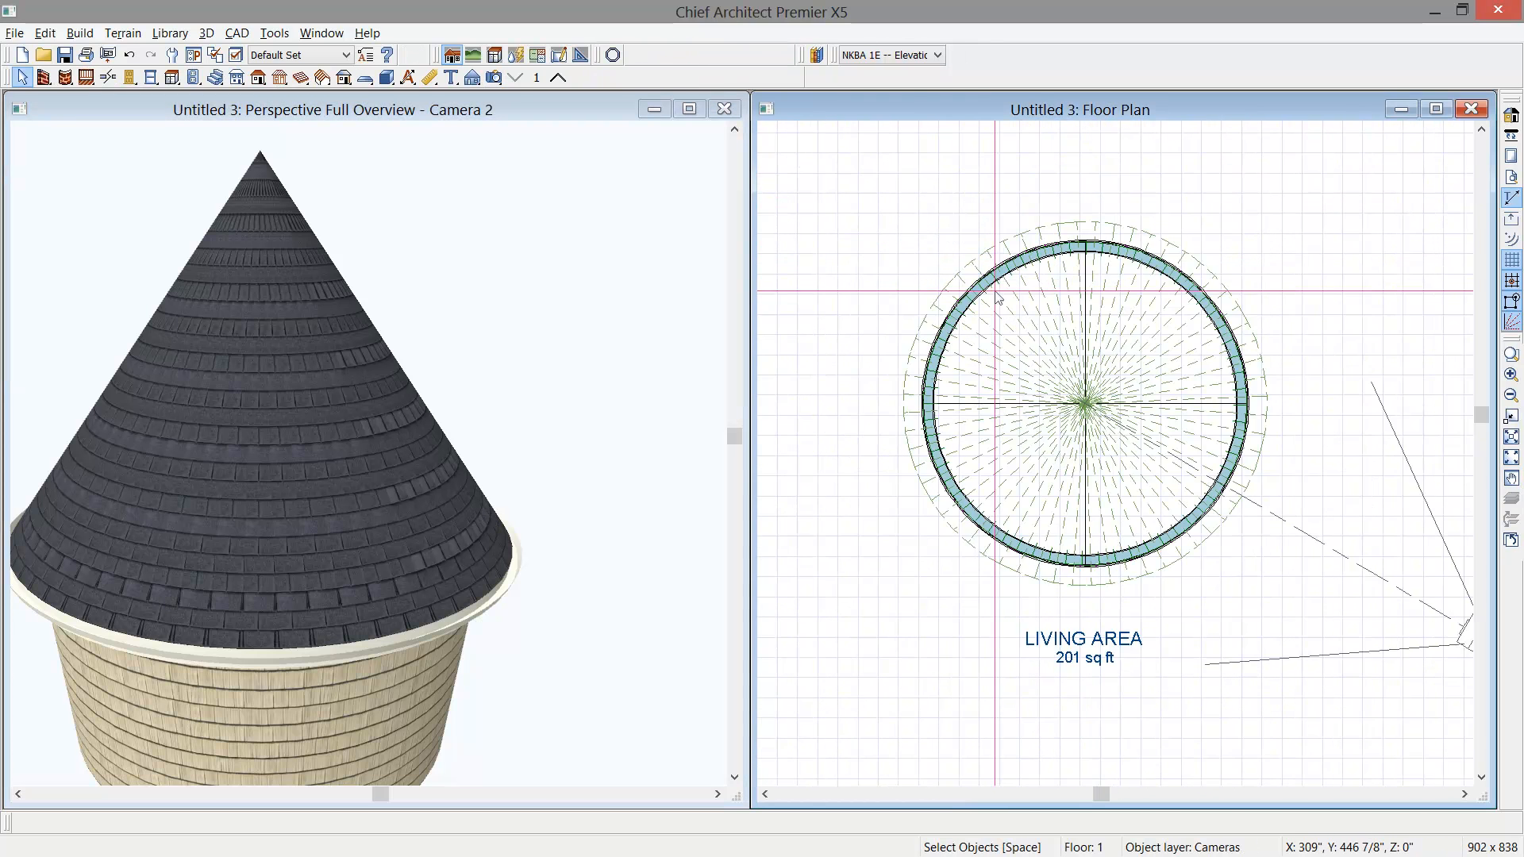
scroll(997, 300, "up", 1)
Step: Give both curved wall segments an upper roof pitch of 2 in 12 starting 4 feet in from the baseline
left_click(873, 548)
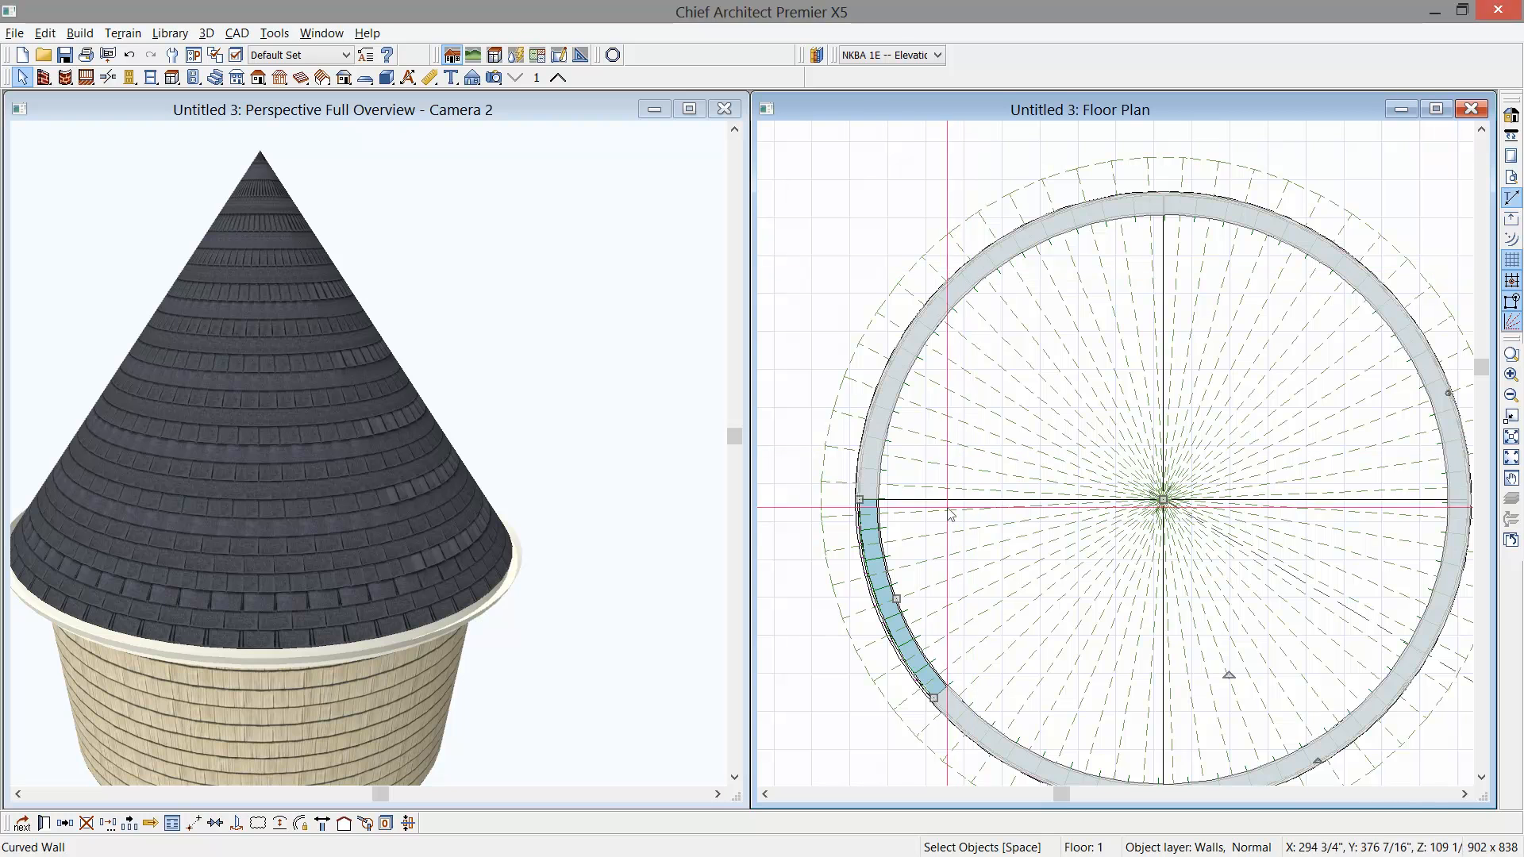
left_click(875, 530)
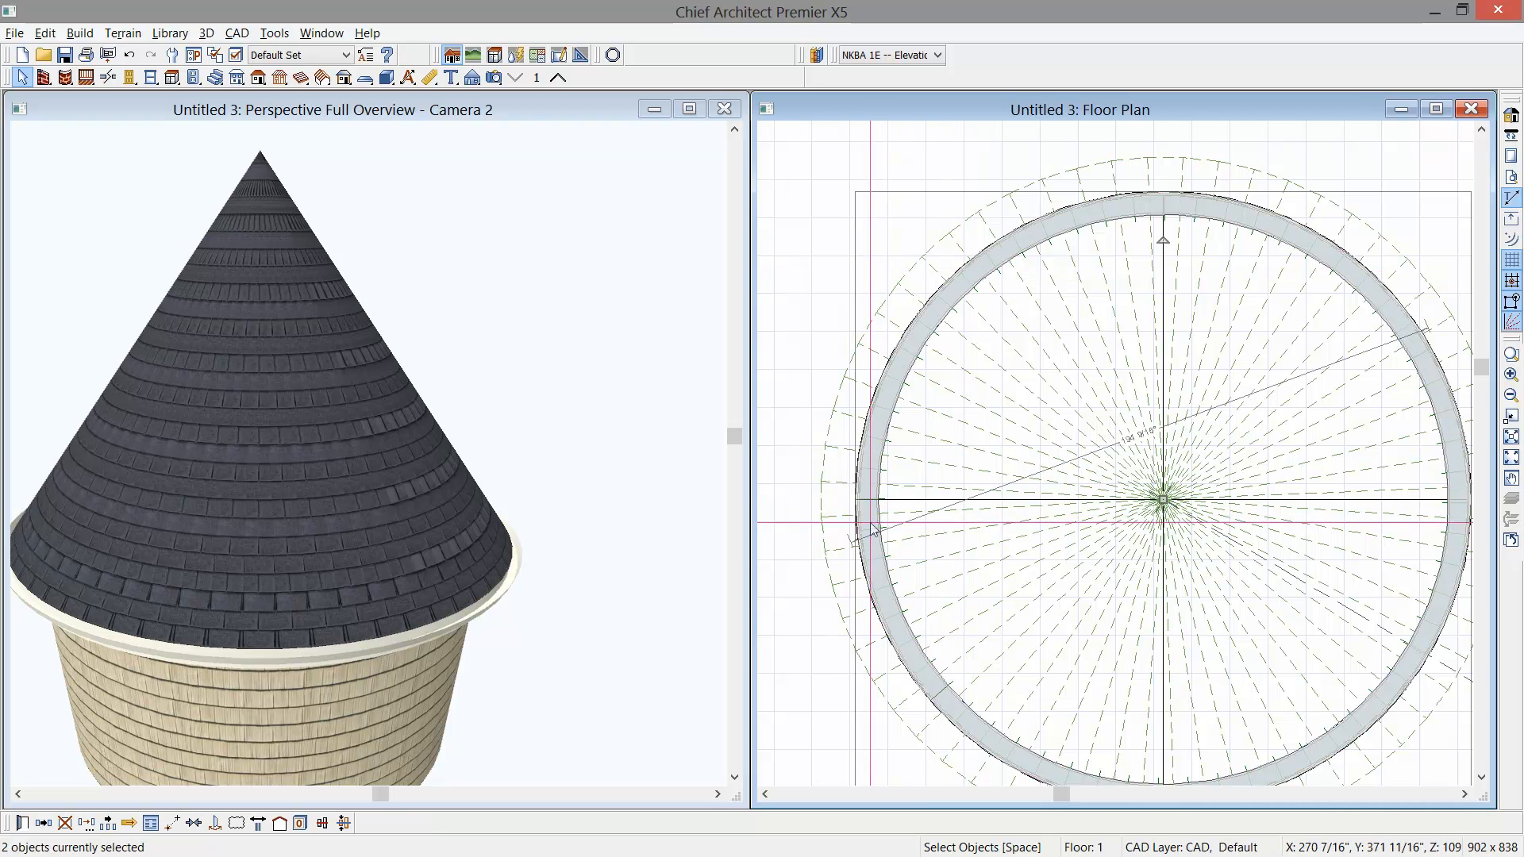
double_click(874, 530)
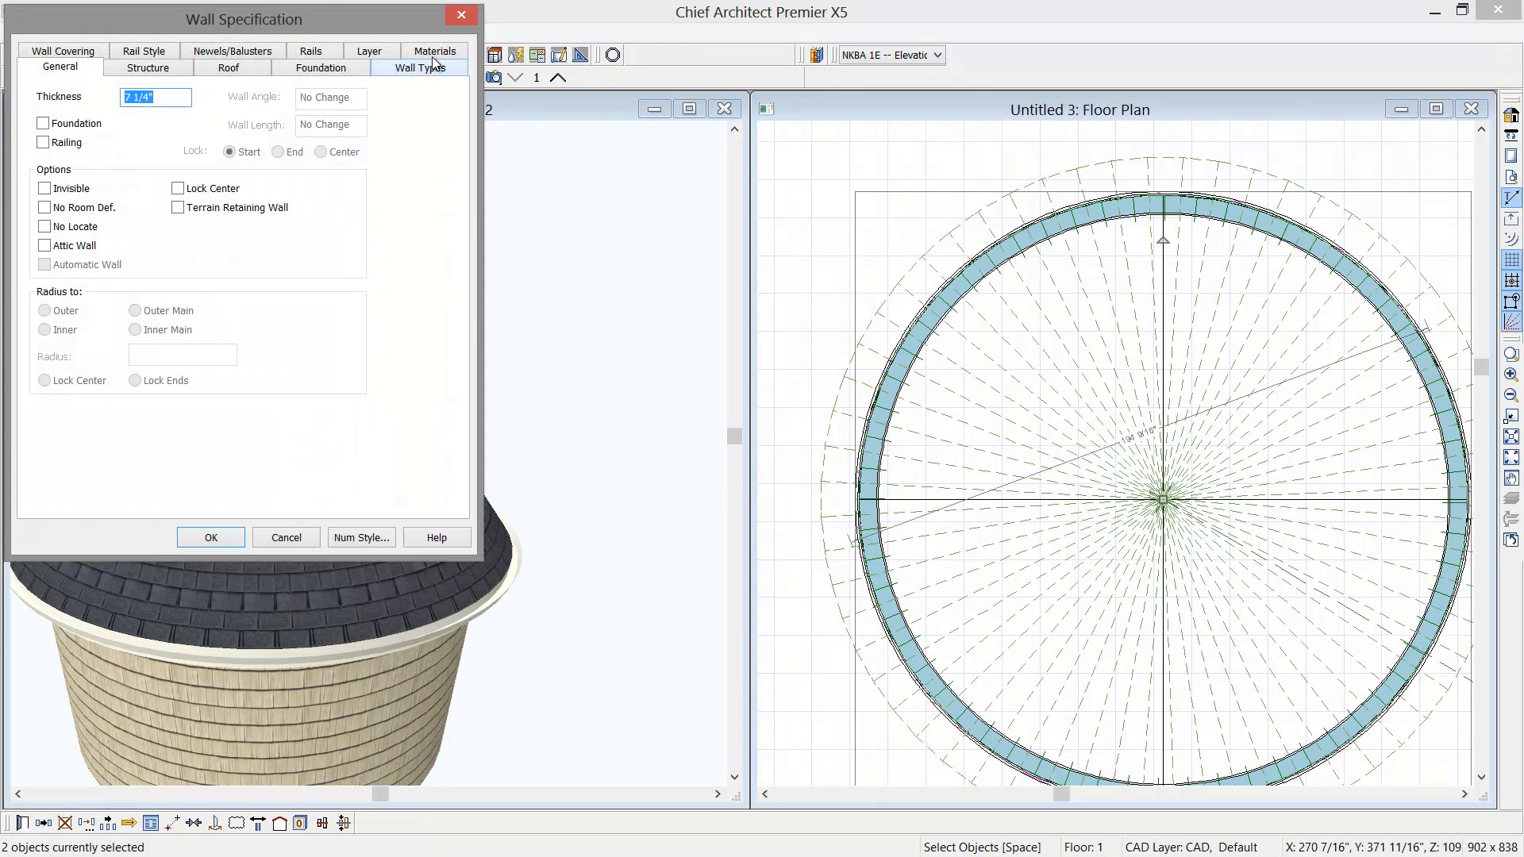
left_click_drag(322, 17, 683, 61)
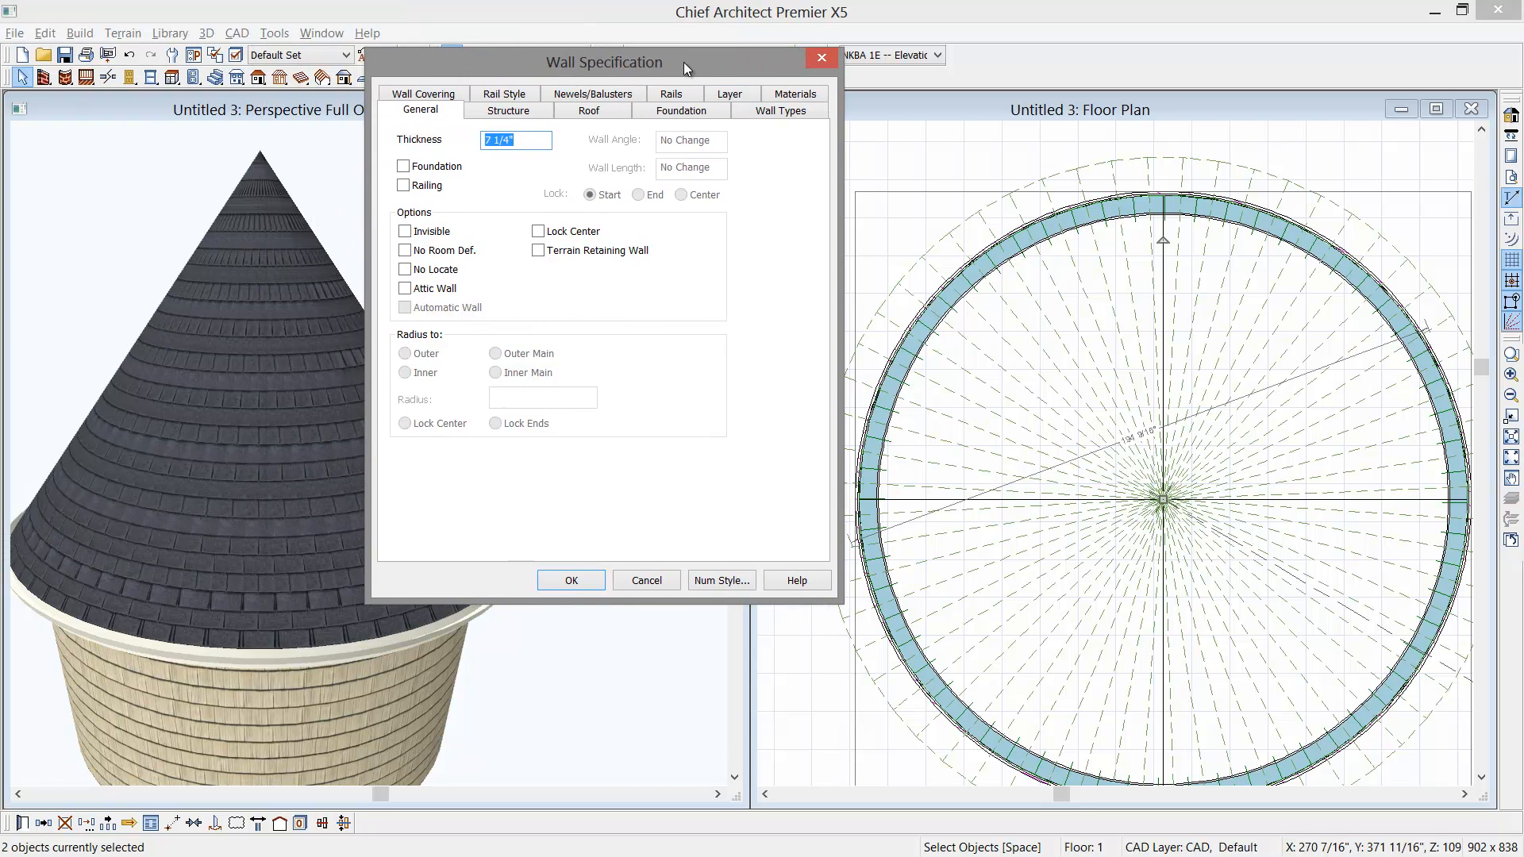
left_click(574, 110)
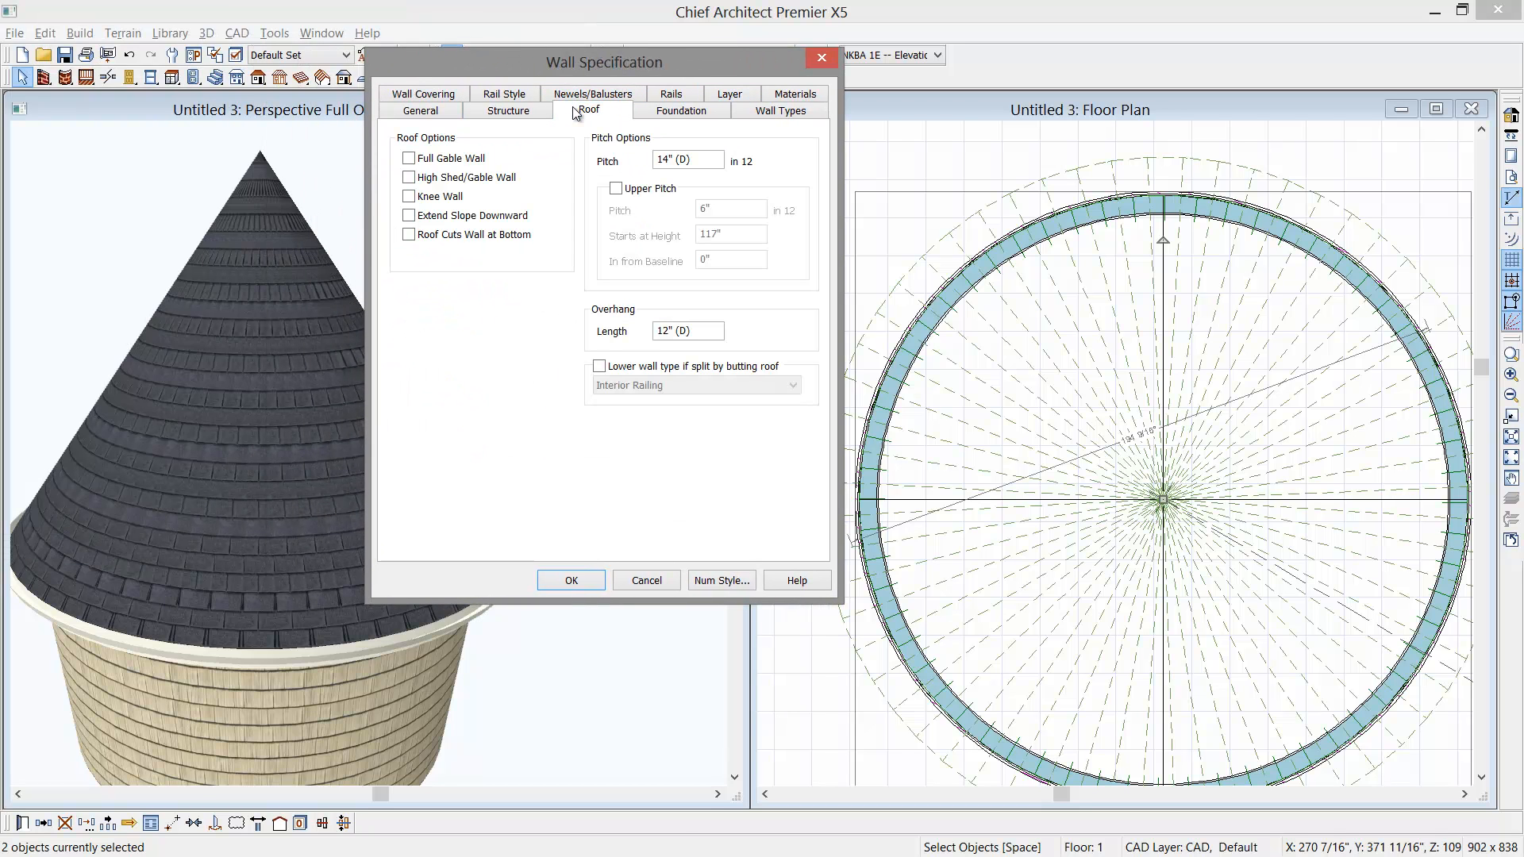
left_click(712, 167)
left_click(616, 189)
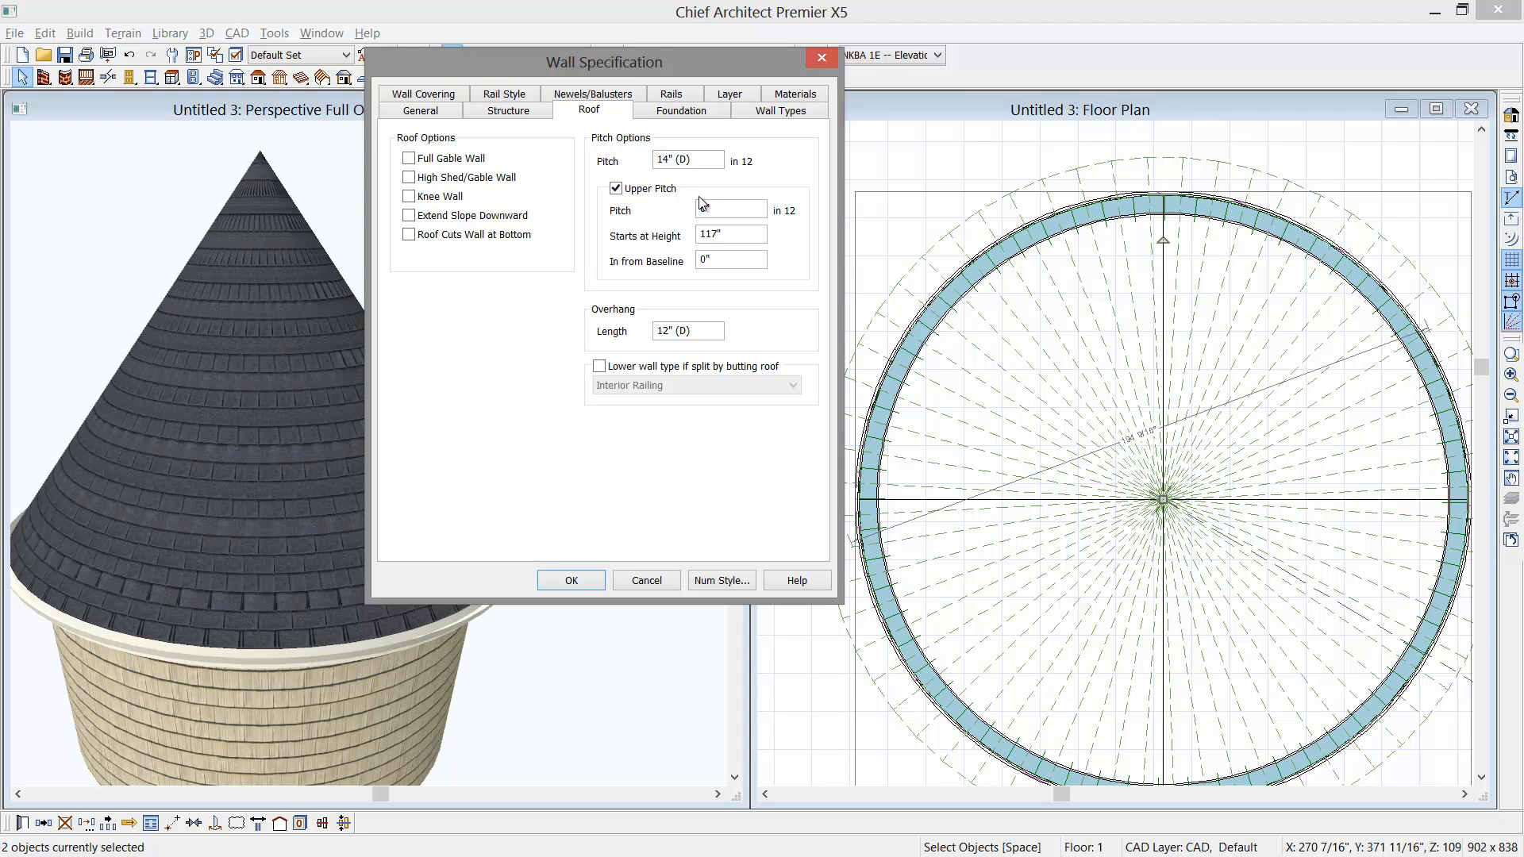
left_click_drag(736, 211, 663, 223)
type("2")
left_click(734, 262)
type("4")
left_click(587, 584)
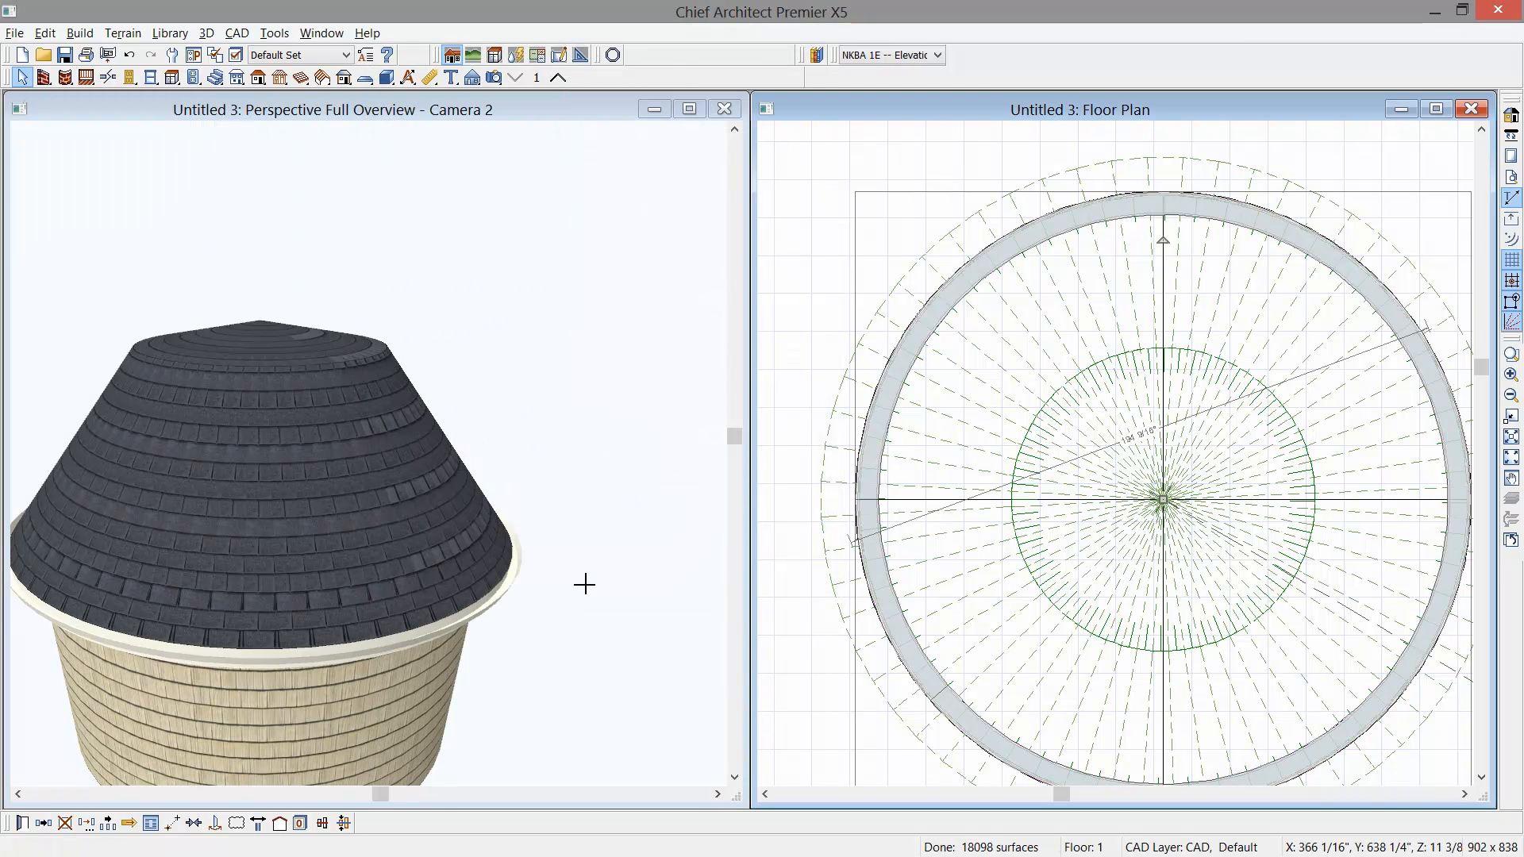
Step: Examine the two-pitch roof in the 3D overview and compare it with the ranger kiosk reference photo
middle_click_drag(283, 419, 448, 346)
key("alt+o")
left_click_drag(446, 333, 526, 315)
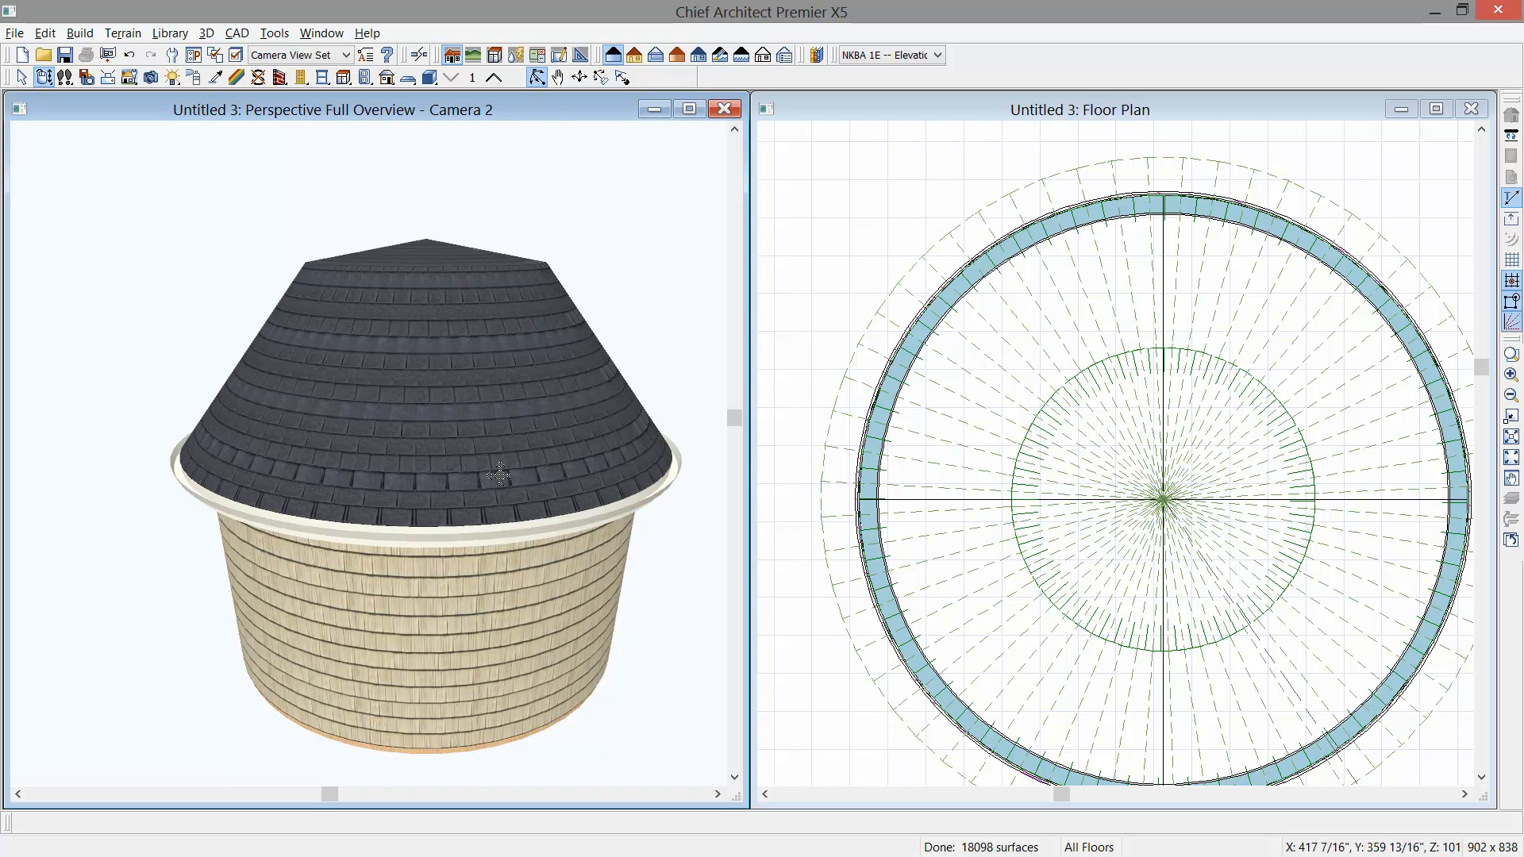
left_click_drag(1522, 266, 1144, 234)
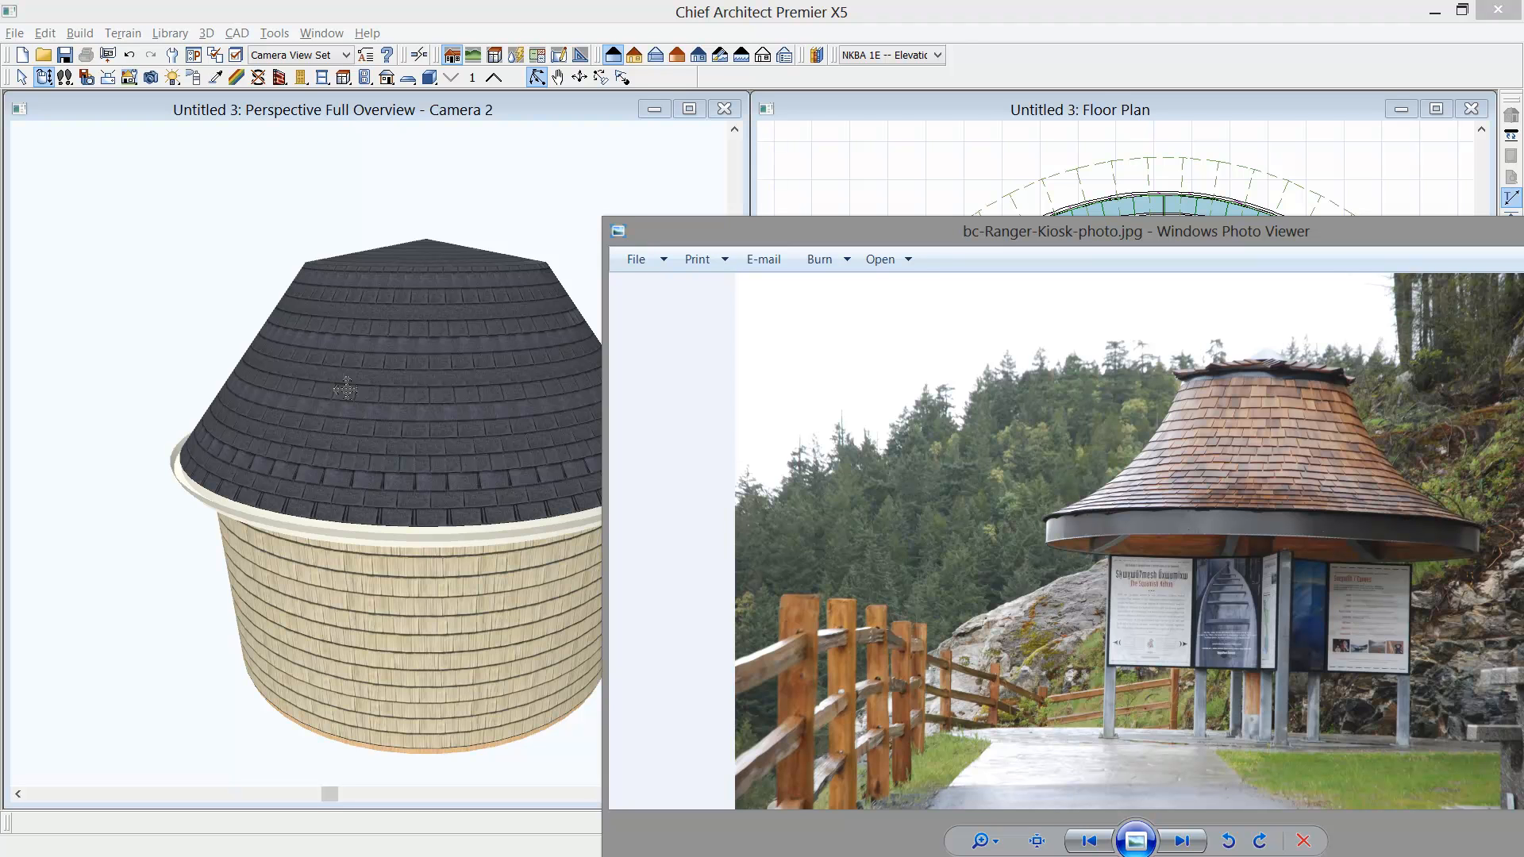
left_click(1070, 105)
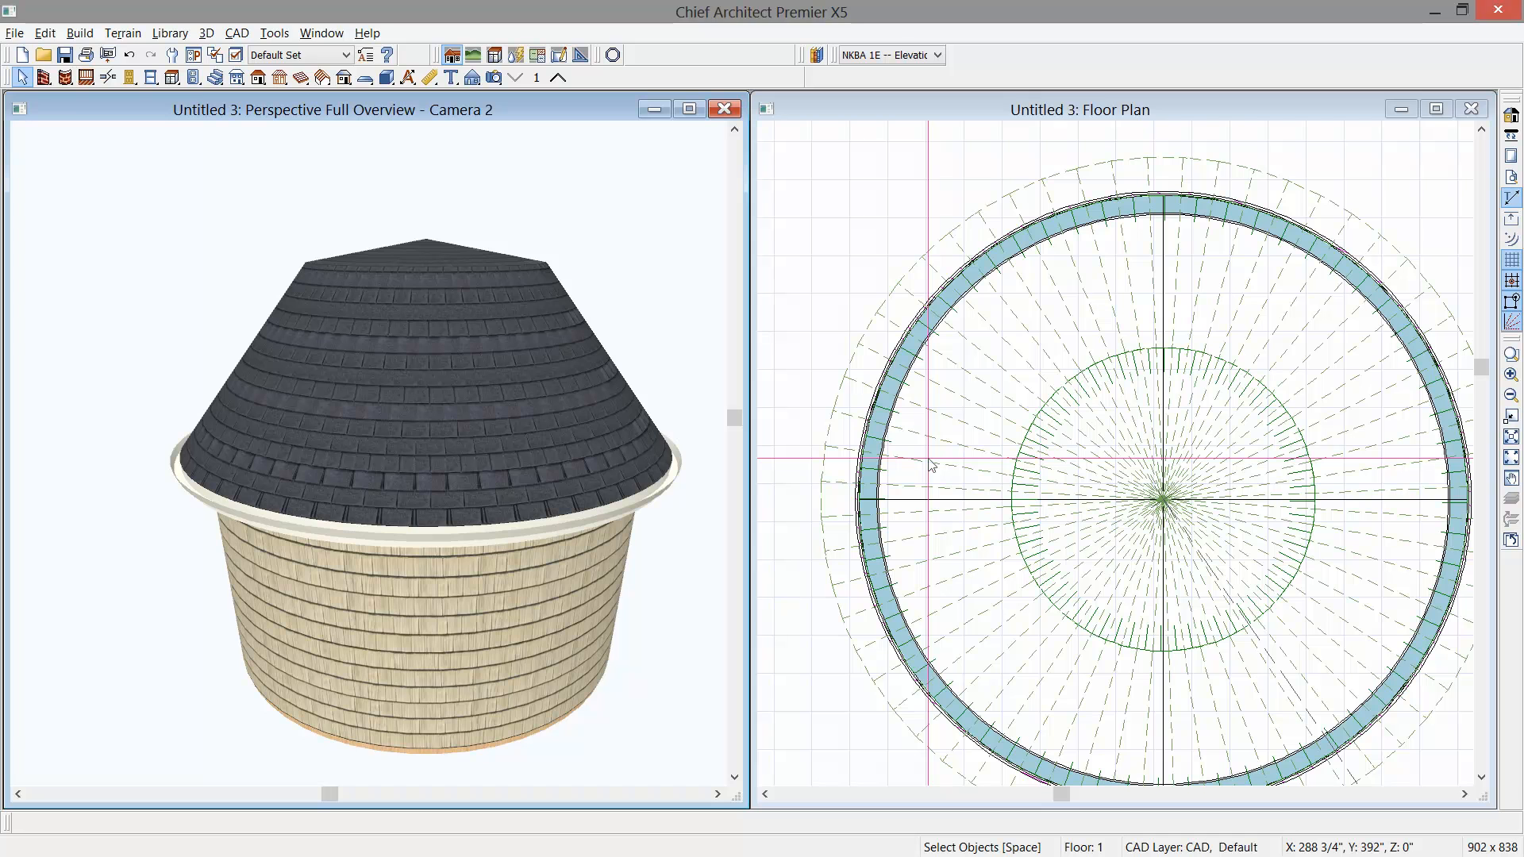
Step: Close the 3D overview and maximize the floor plan with the whole circular building in view
left_click(721, 110)
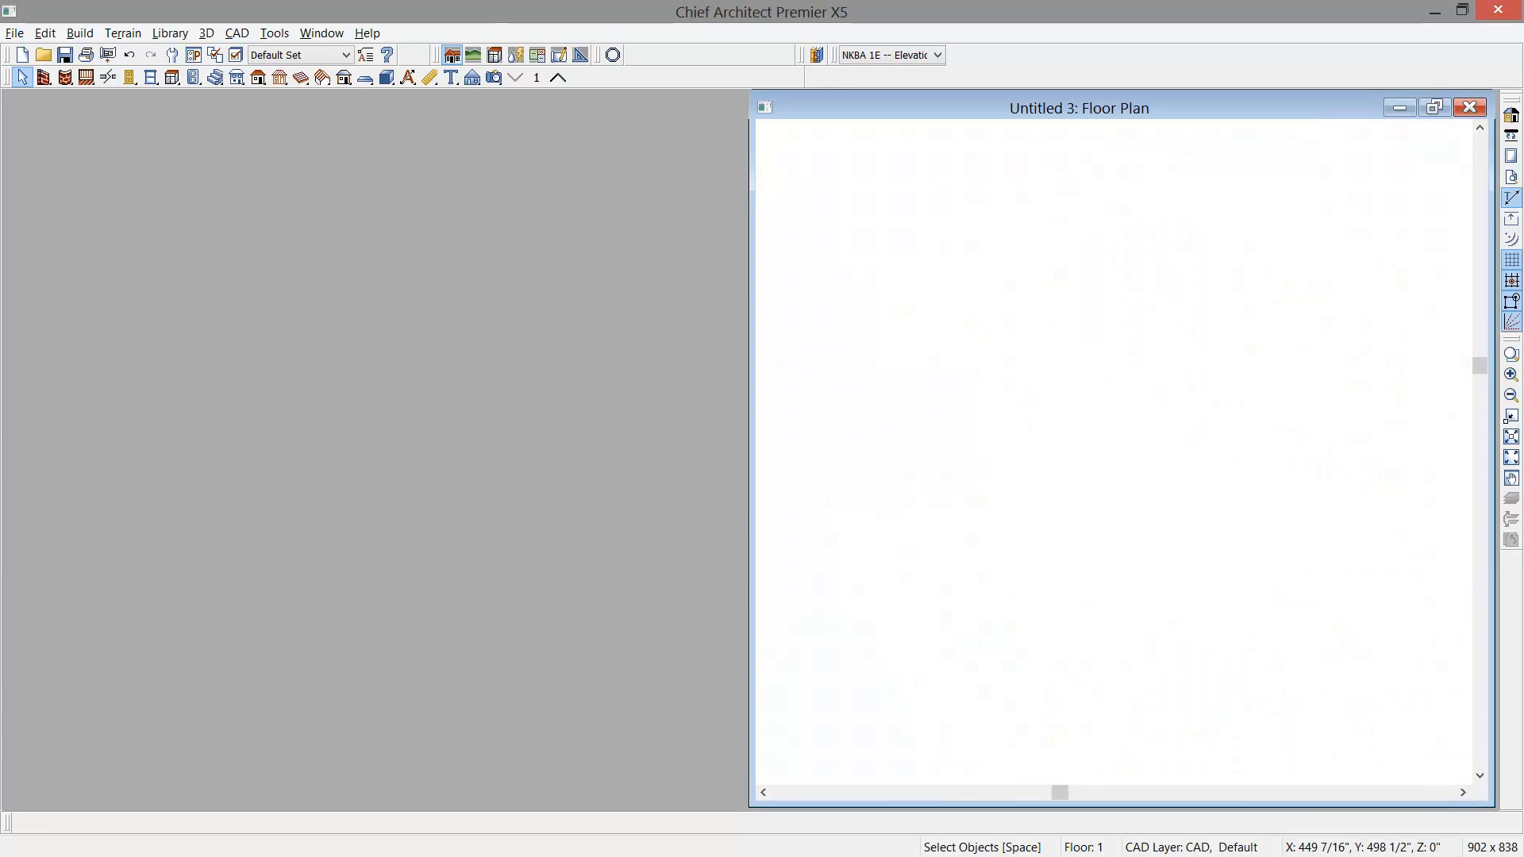
double_click(1127, 108)
scroll(1108, 308, "down", 1)
middle_click_drag(1019, 503, 857, 364)
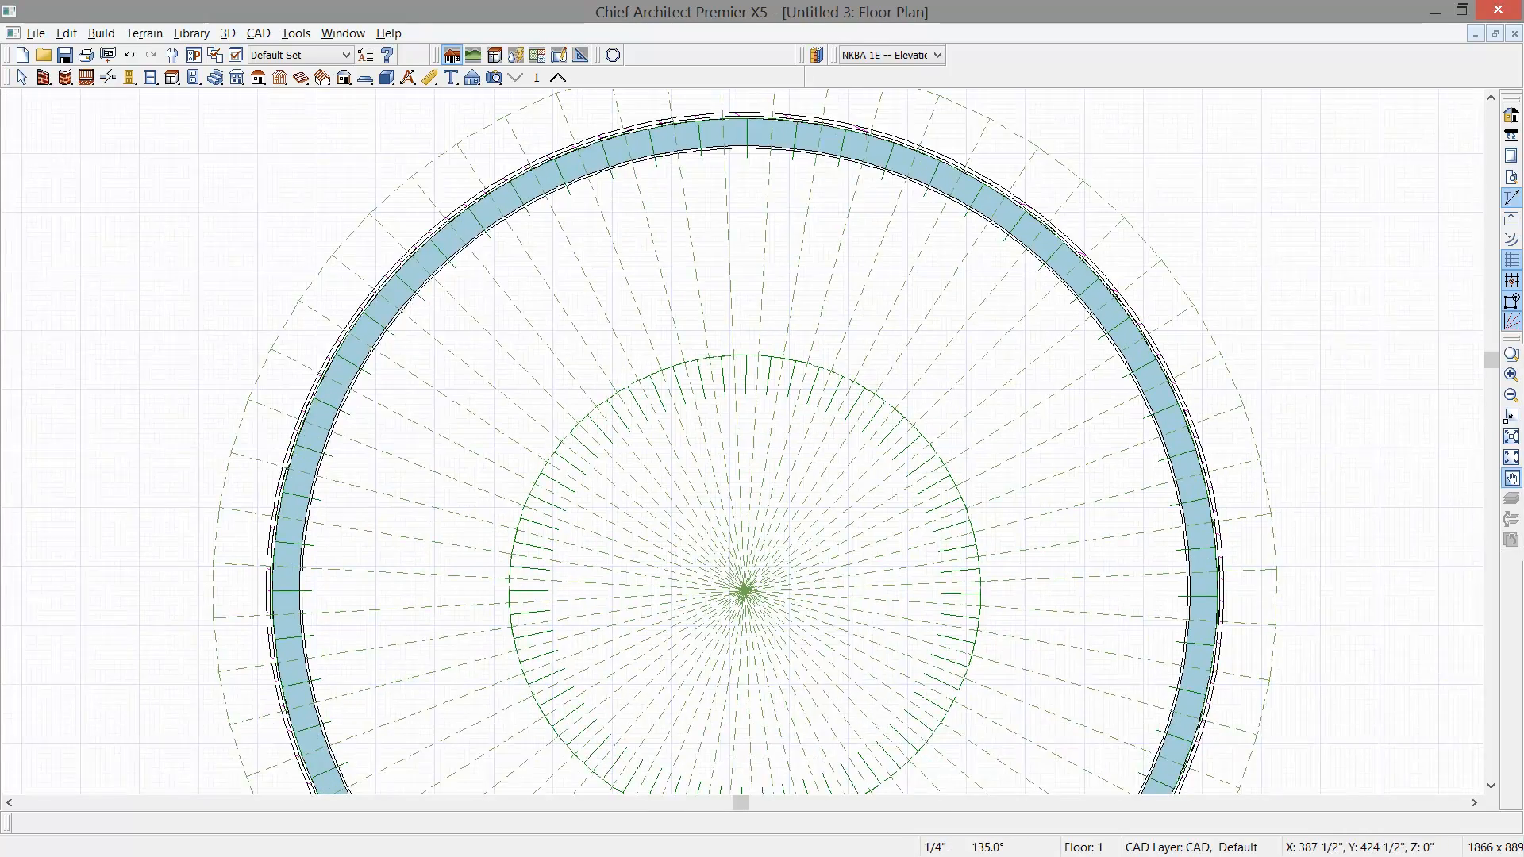
scroll(860, 361, "down", 2)
key("space")
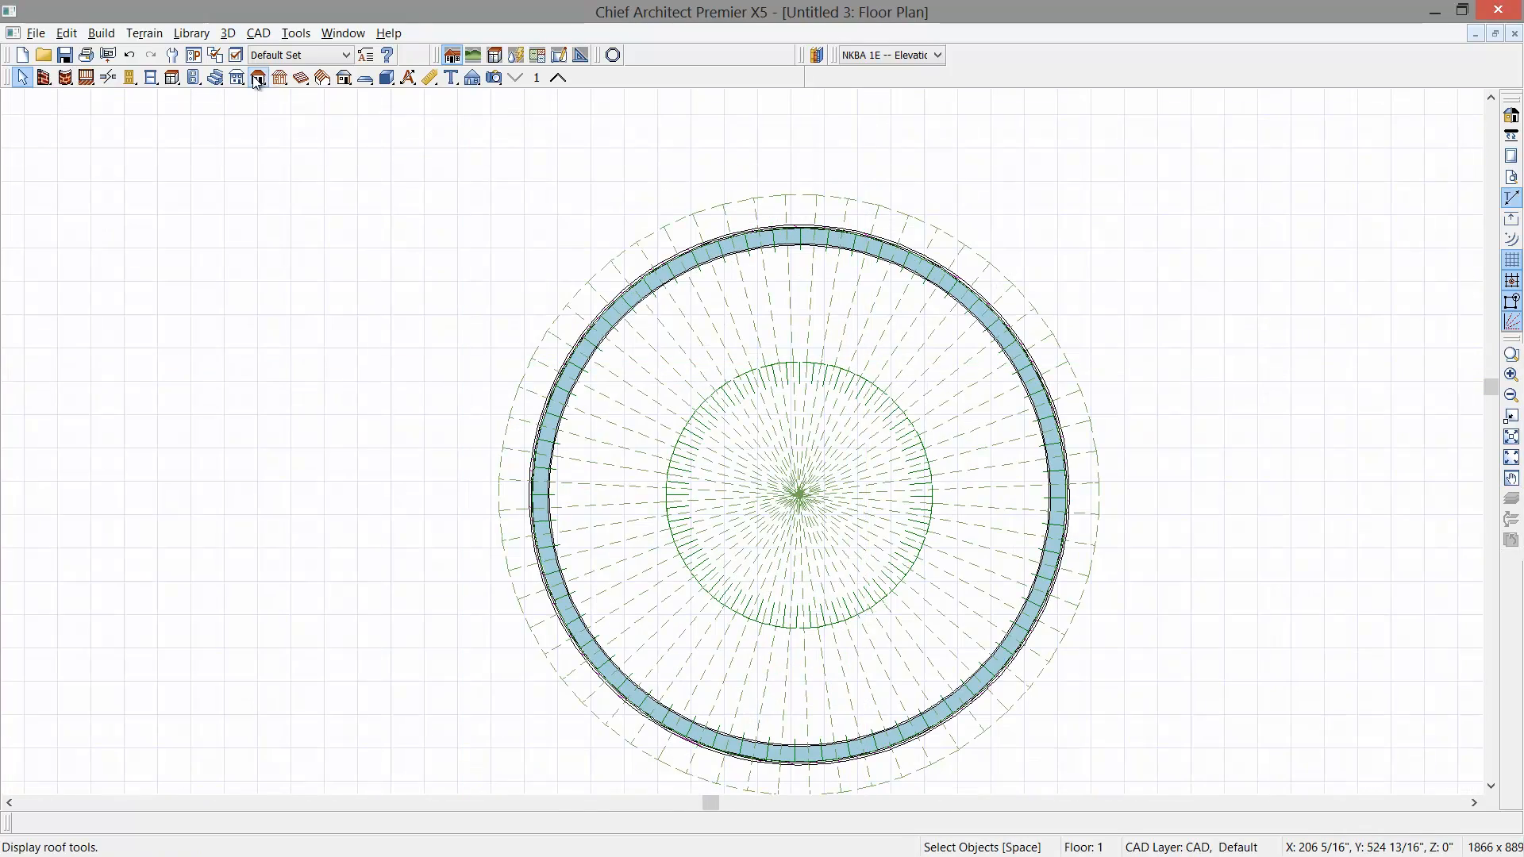
Step: Make all the lower-pitch roof planes around the building curved, leaving out the inner upper planes, with an angle at ridge of 75°
left_click(257, 79)
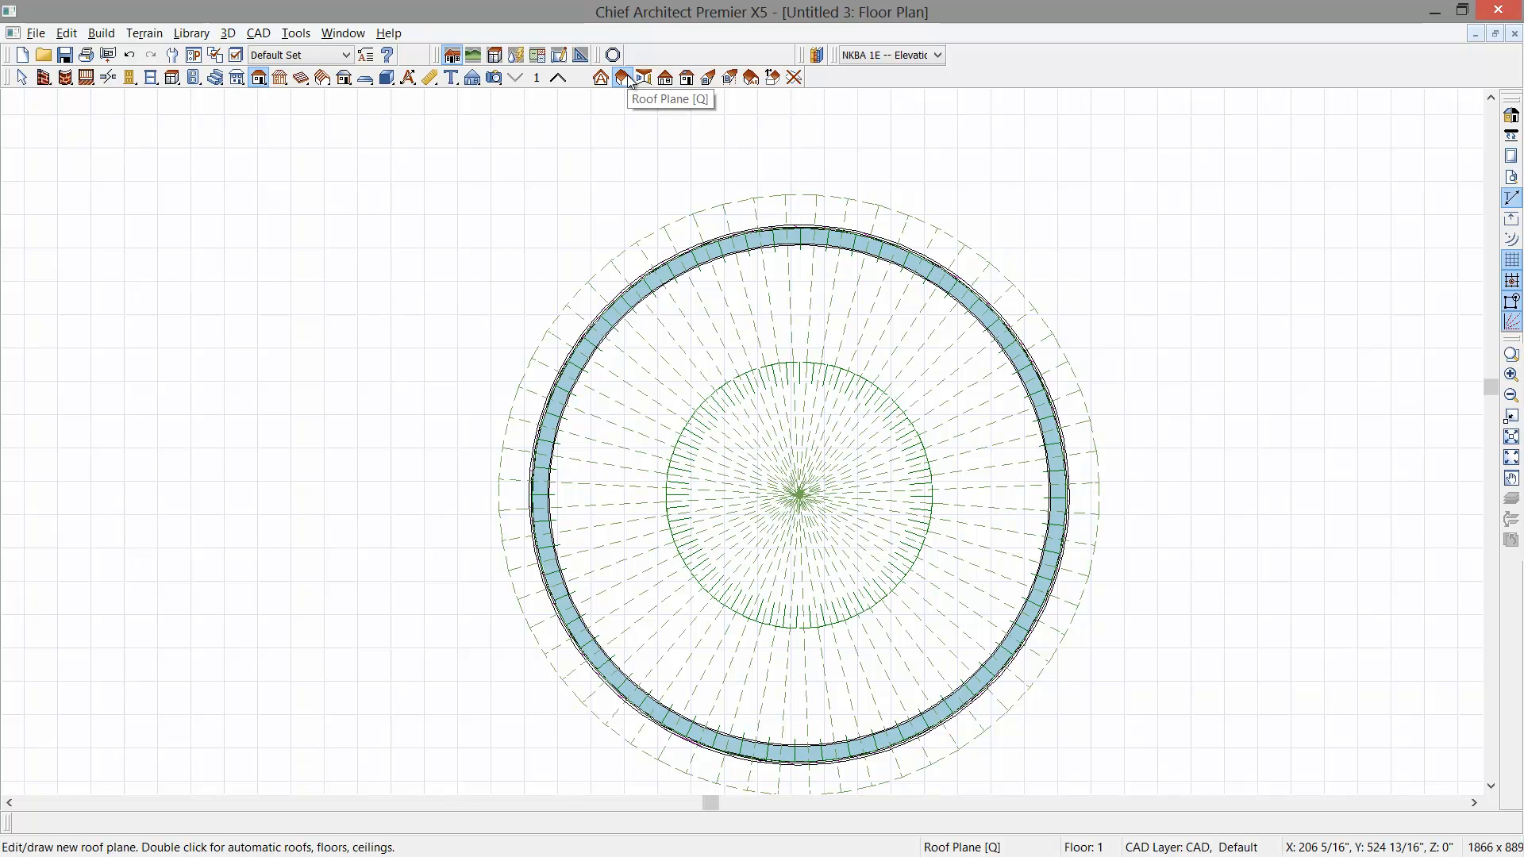
left_click_drag(414, 152, 1146, 793)
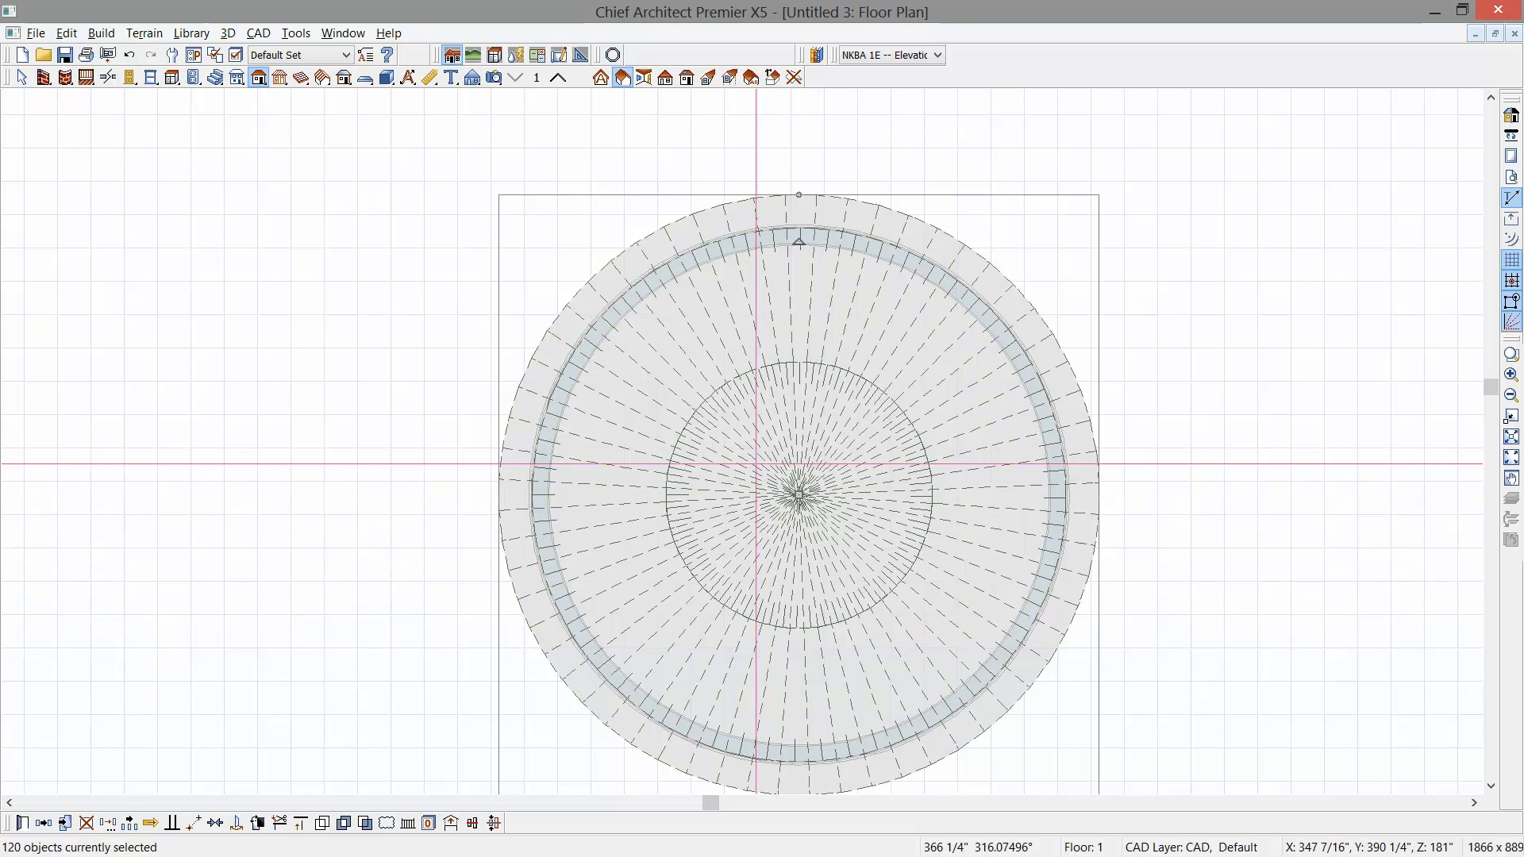
left_click_drag(755, 463, 858, 545, "shift")
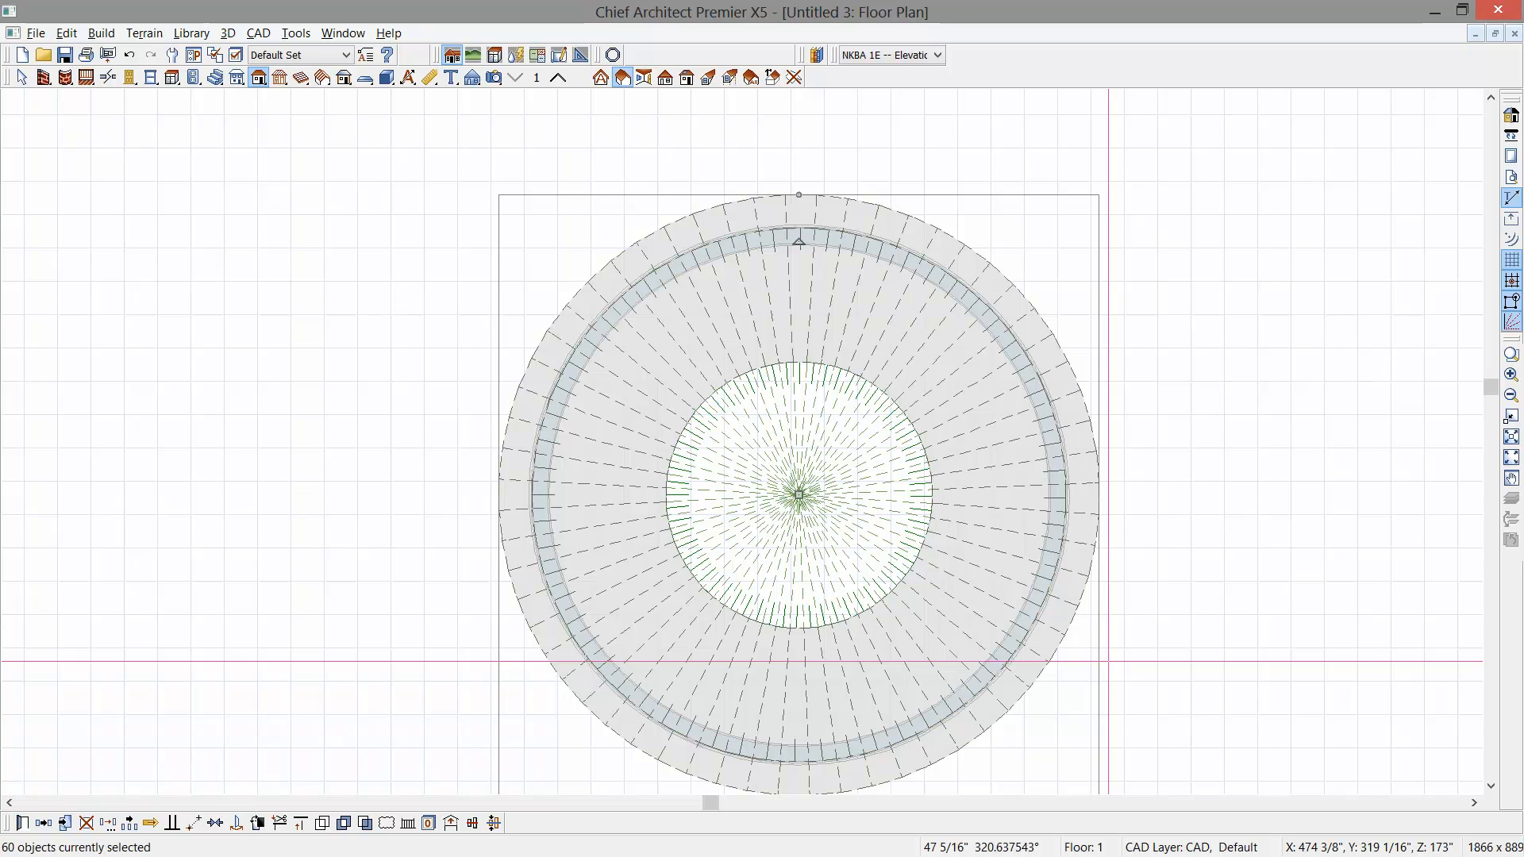
key("ctrl+e")
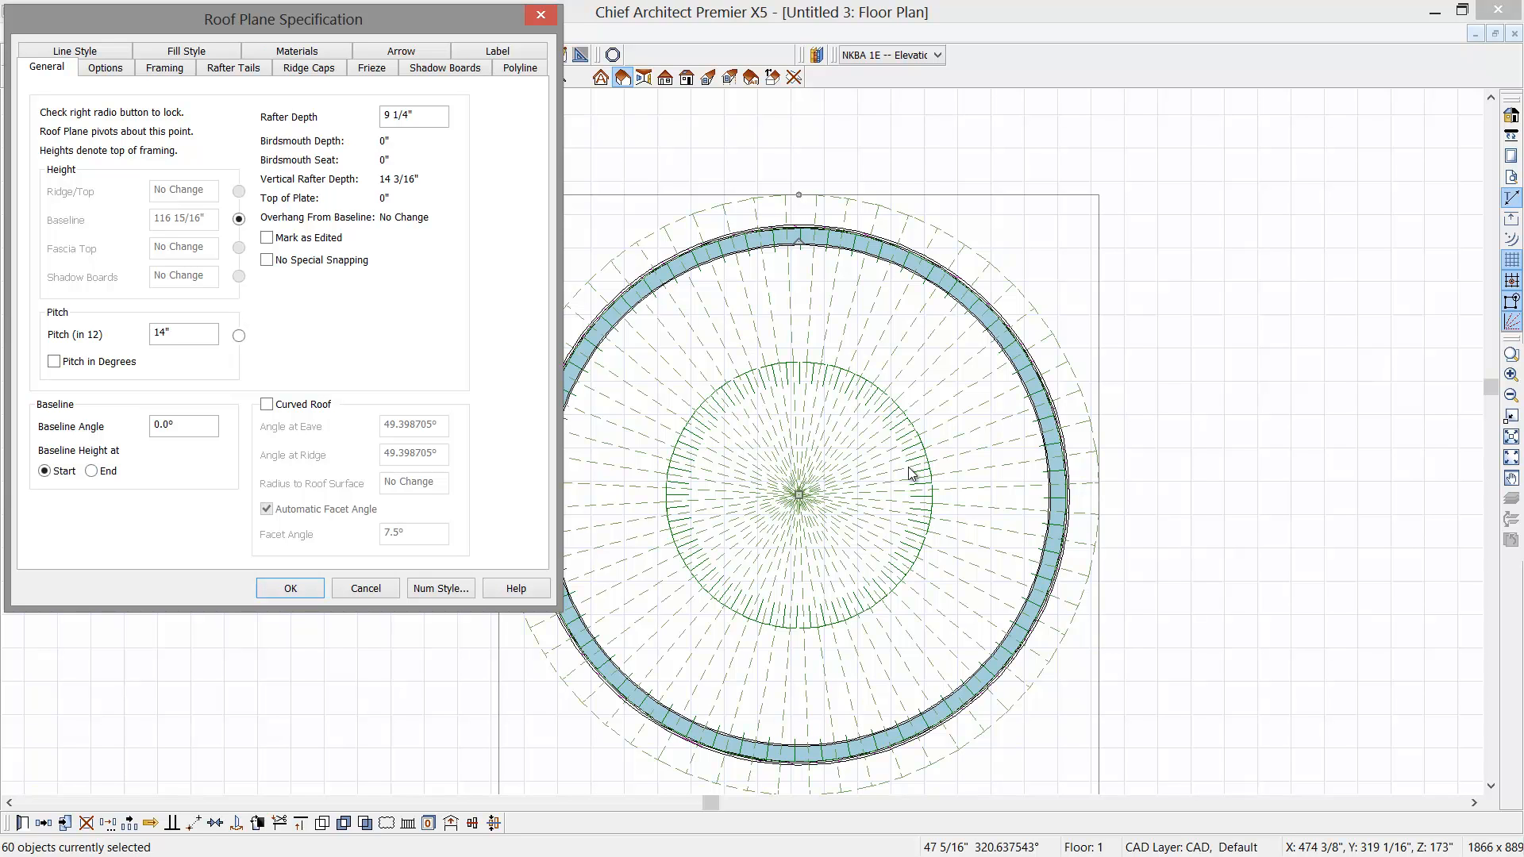
left_click(267, 405)
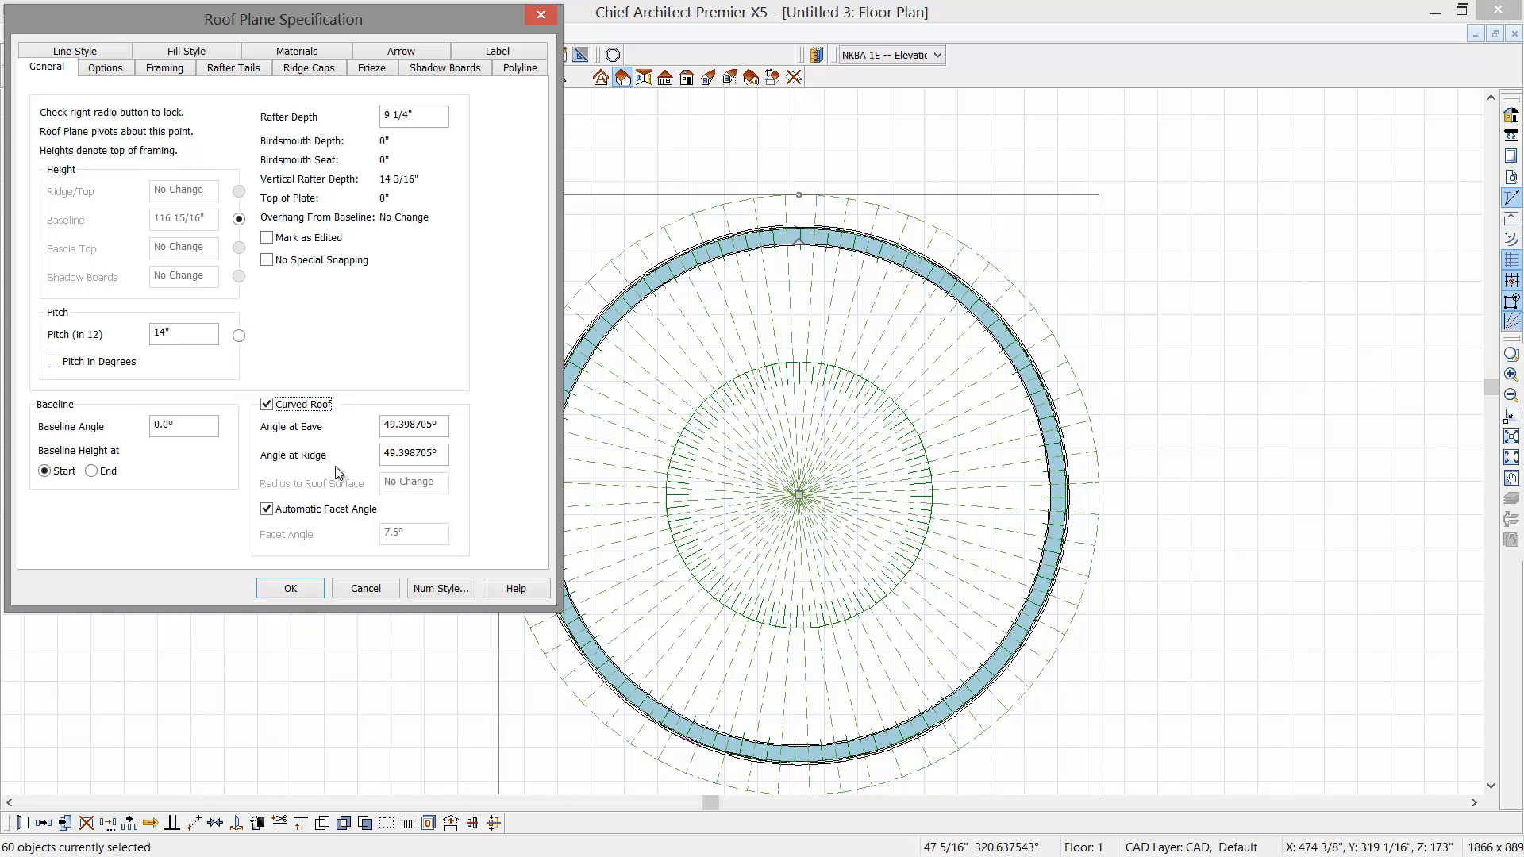
key("Tab")
key("Tab")
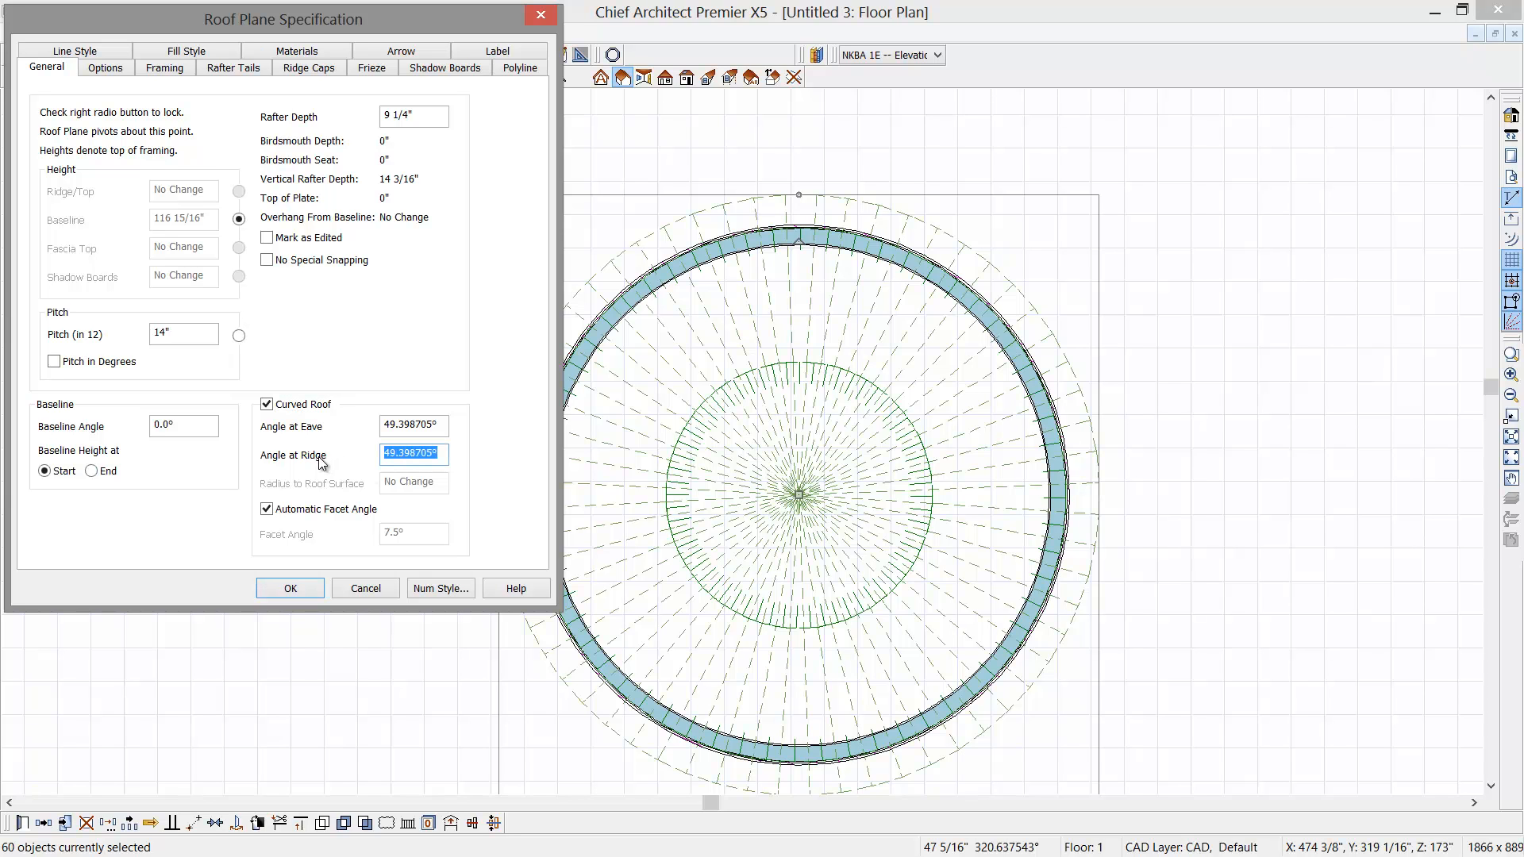
type("75")
left_click(290, 589)
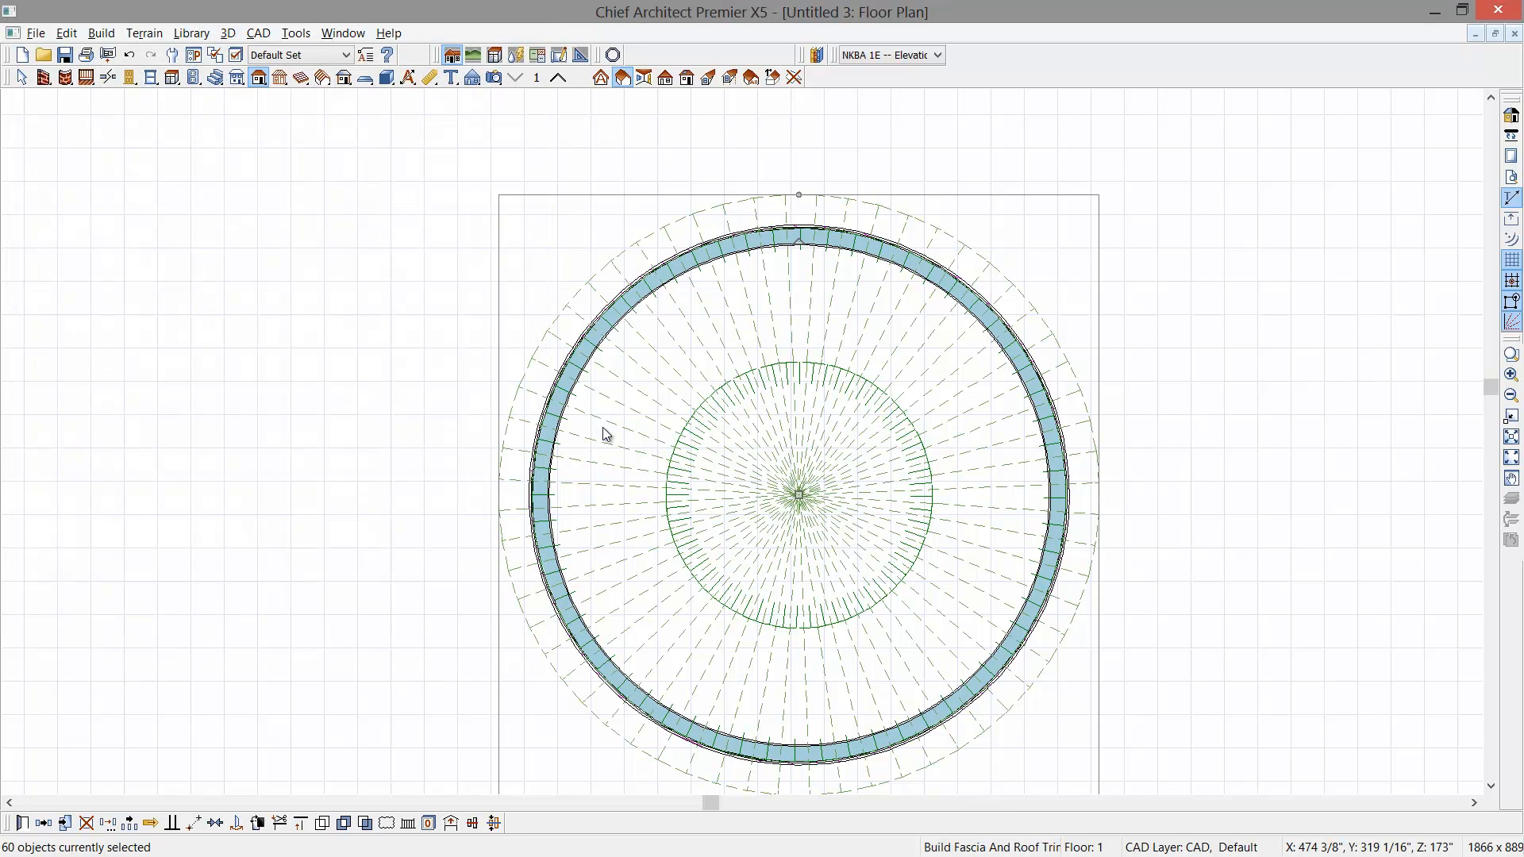
Step: Create a perspective full overview of the building and tile it beside the floor plan
key("shift+j")
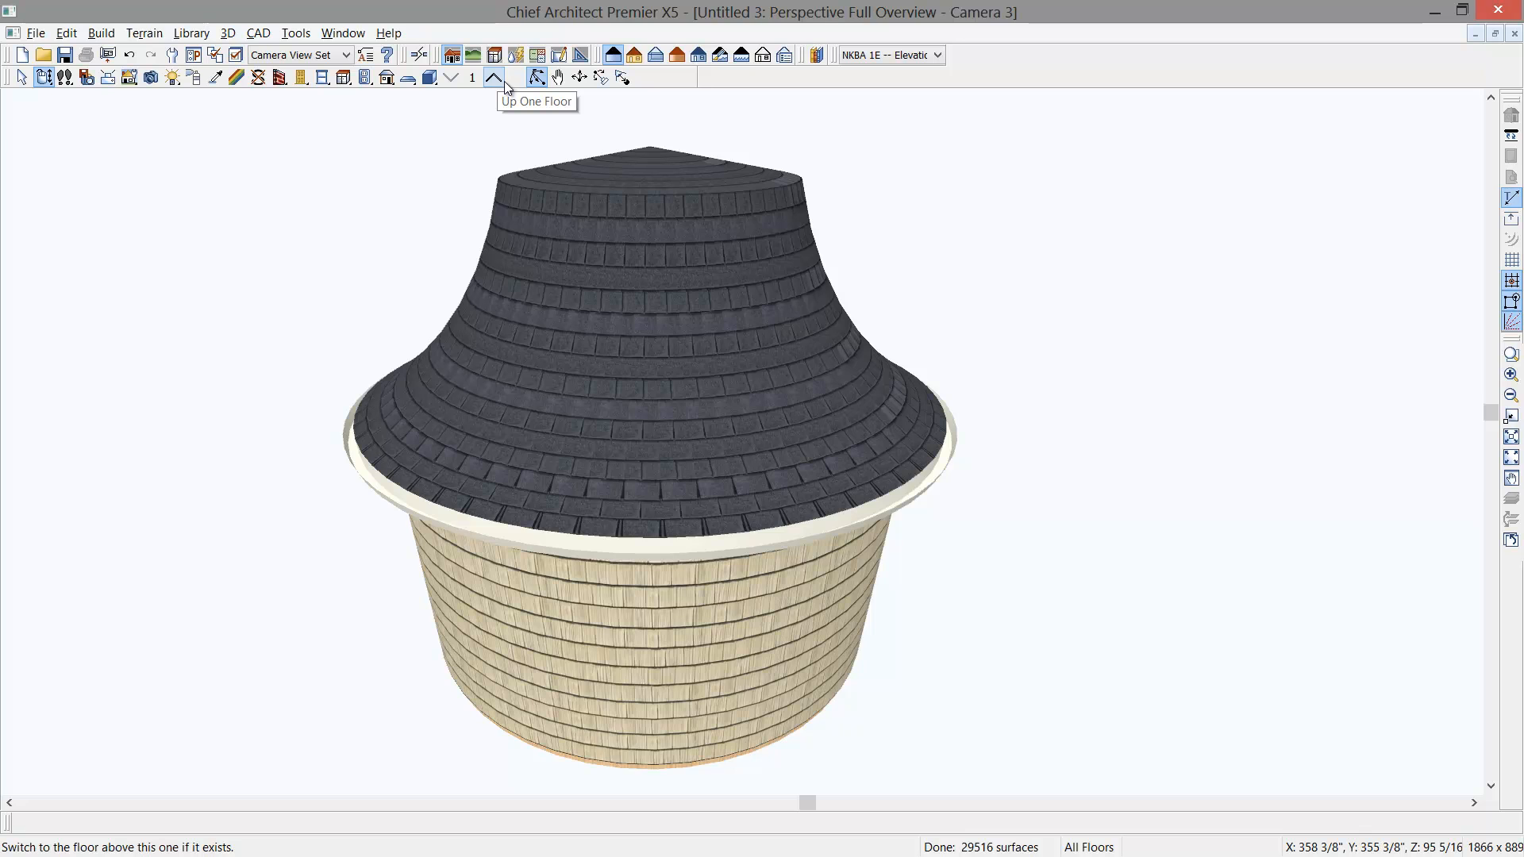
key("shift+v")
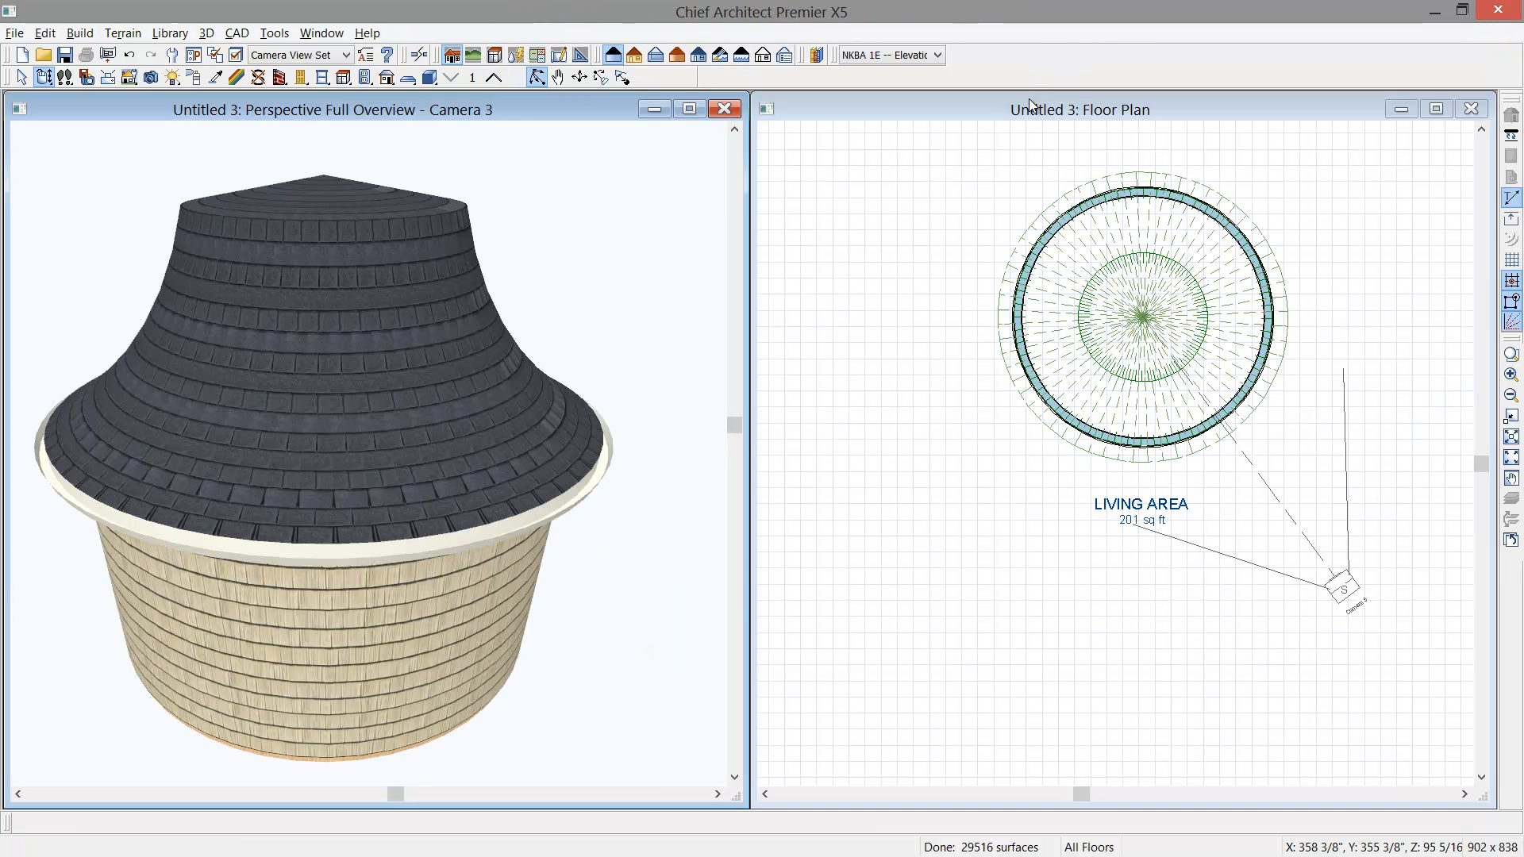
left_click(1029, 105)
middle_click_drag(1096, 206, 1055, 250)
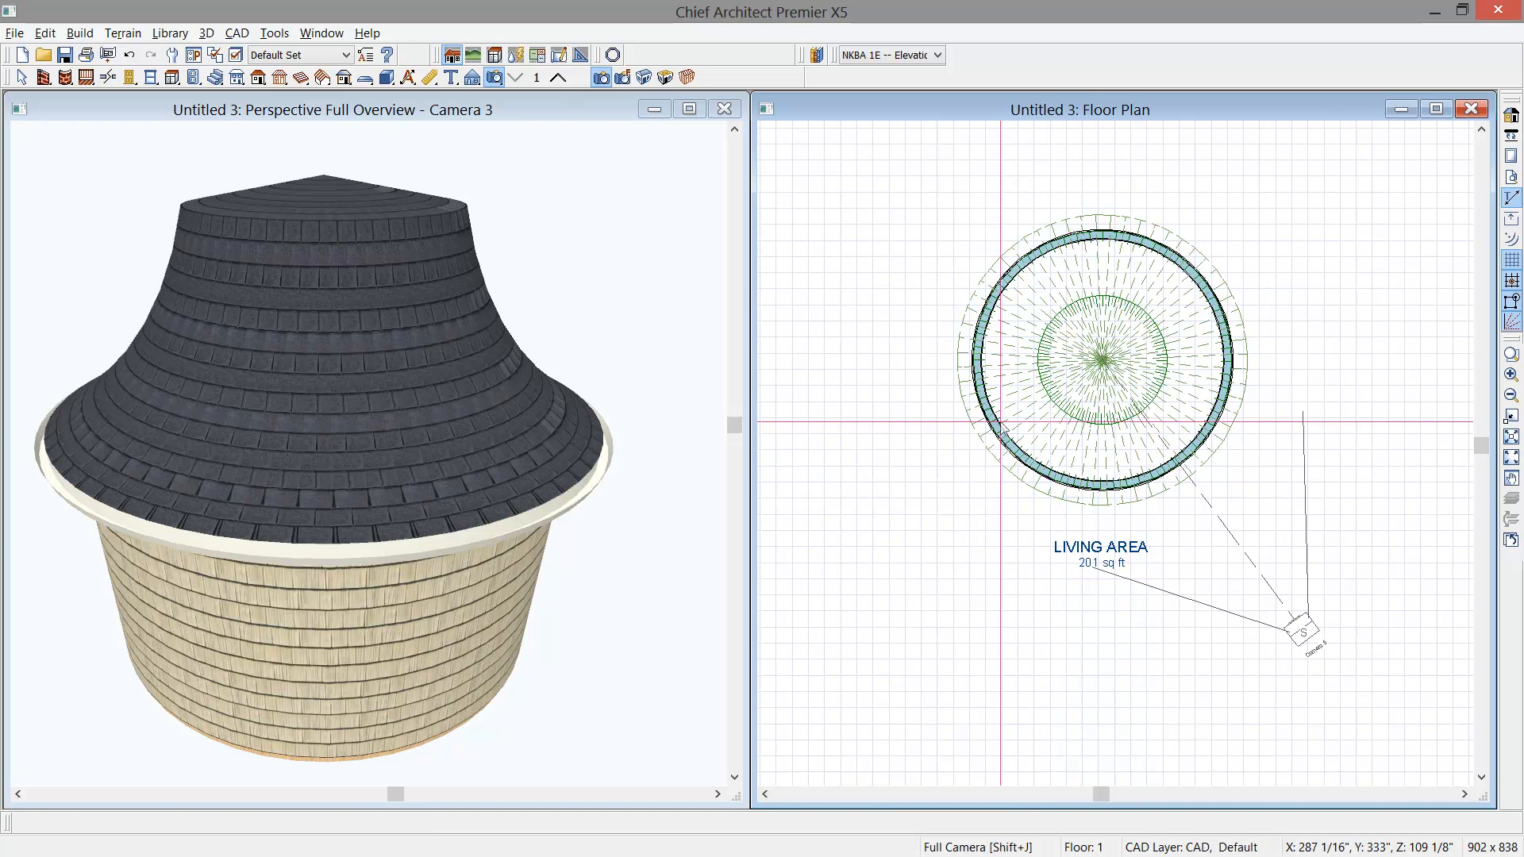
Step: Make both curved wall segments of the circular building invisible
left_click(1003, 433)
double_click(1000, 422)
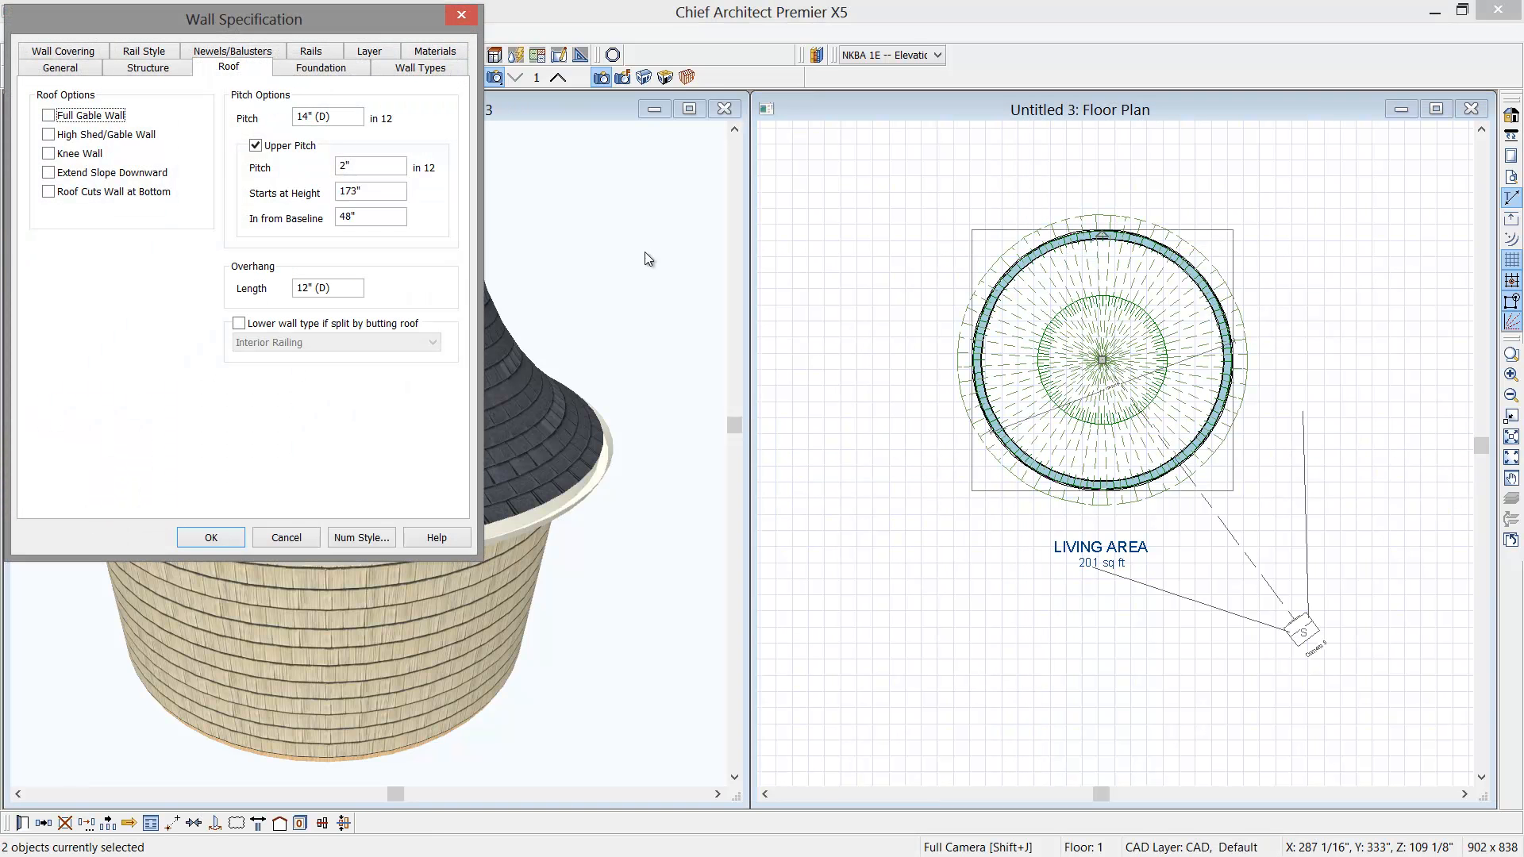
left_click(60, 67)
left_click(44, 188)
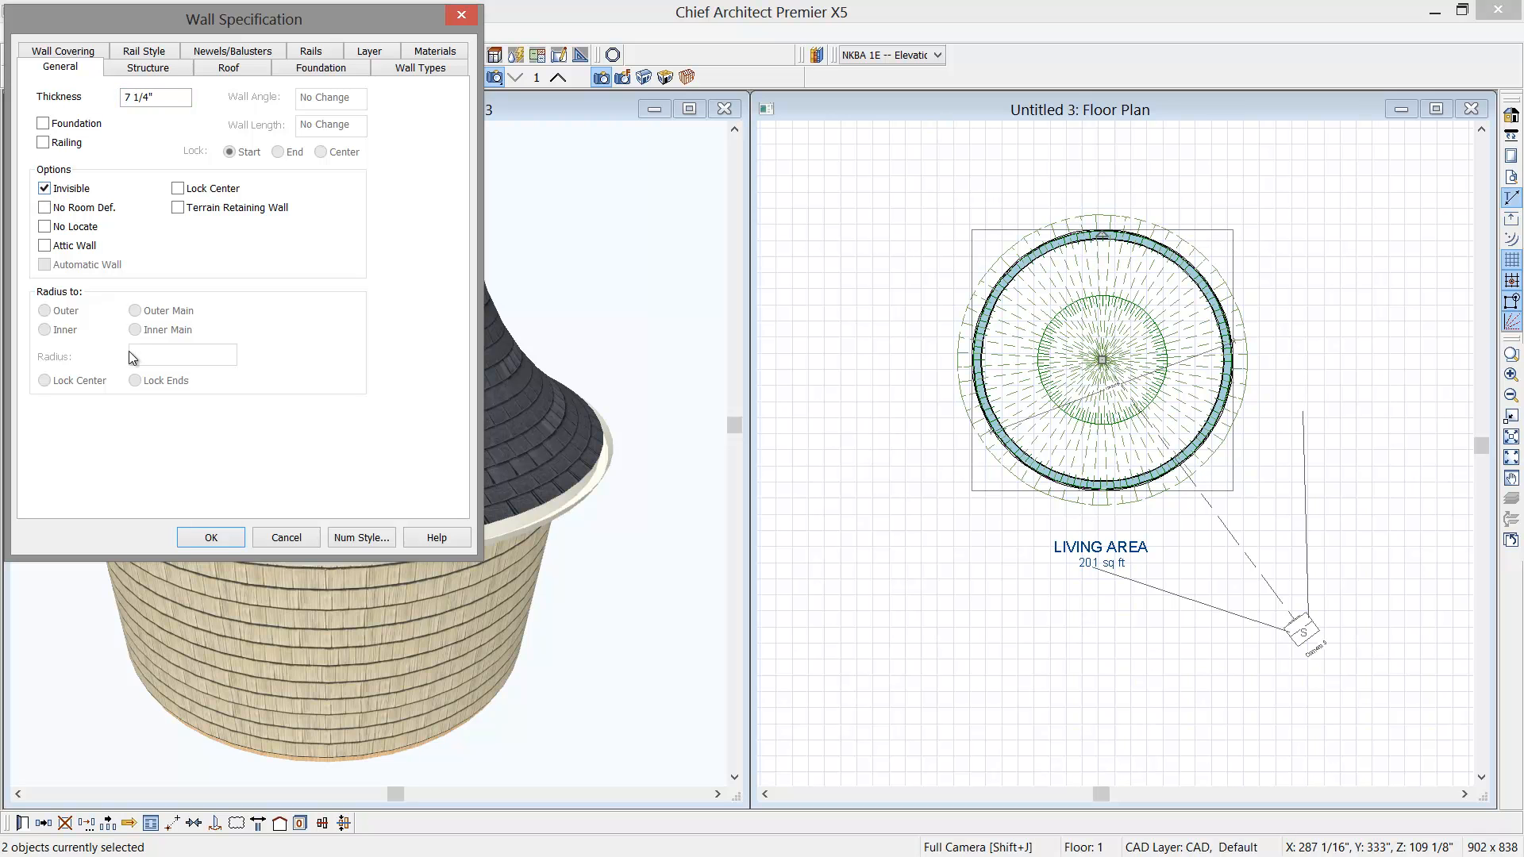
left_click(221, 541)
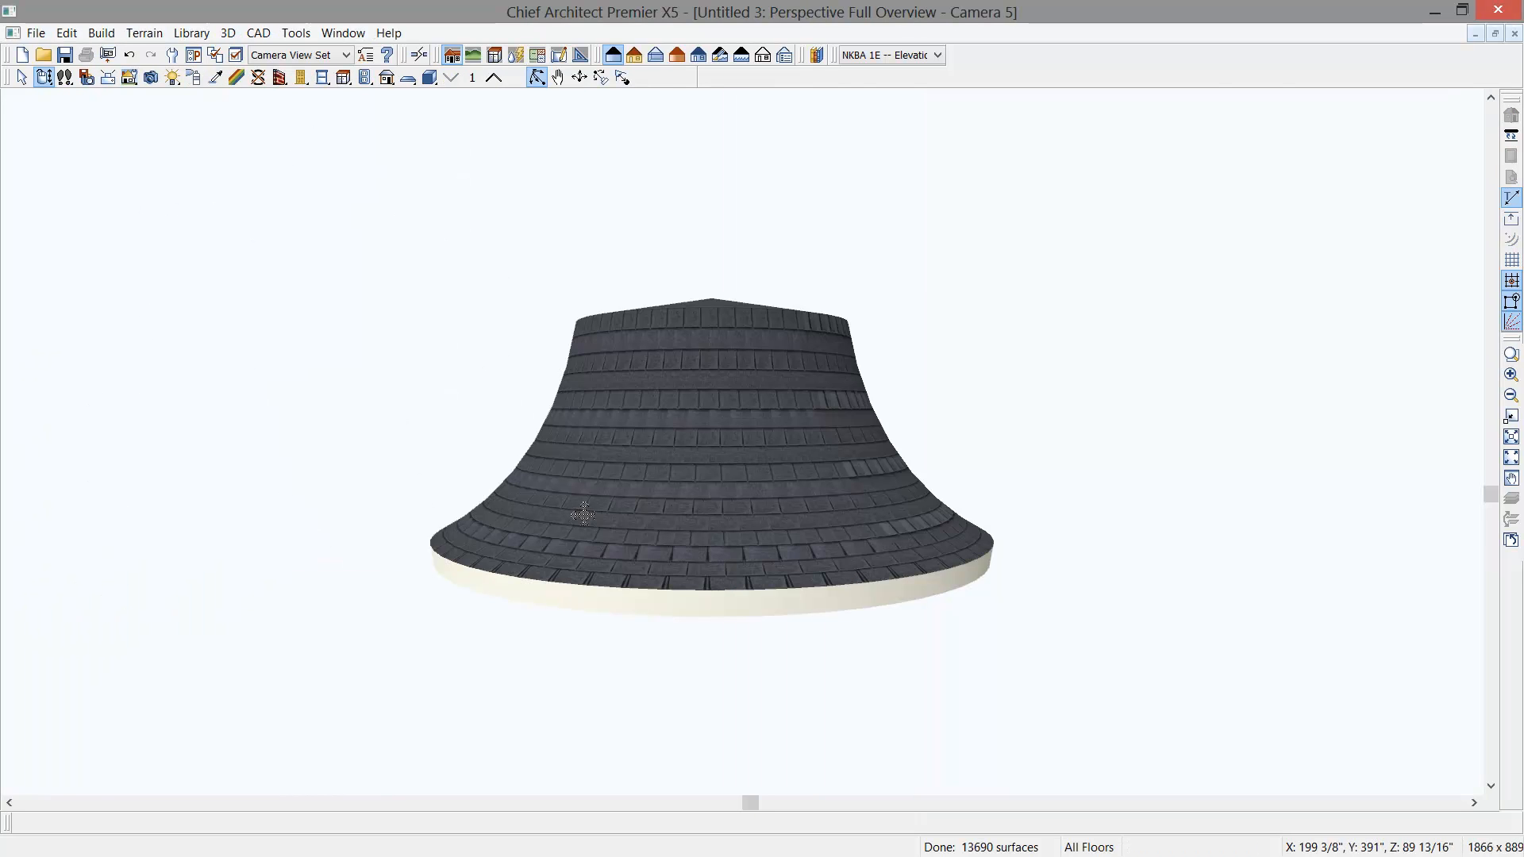
Step: Search the library for "shingles(" and paint the roof surface with the Shingles(weathered) material
left_click(818, 55)
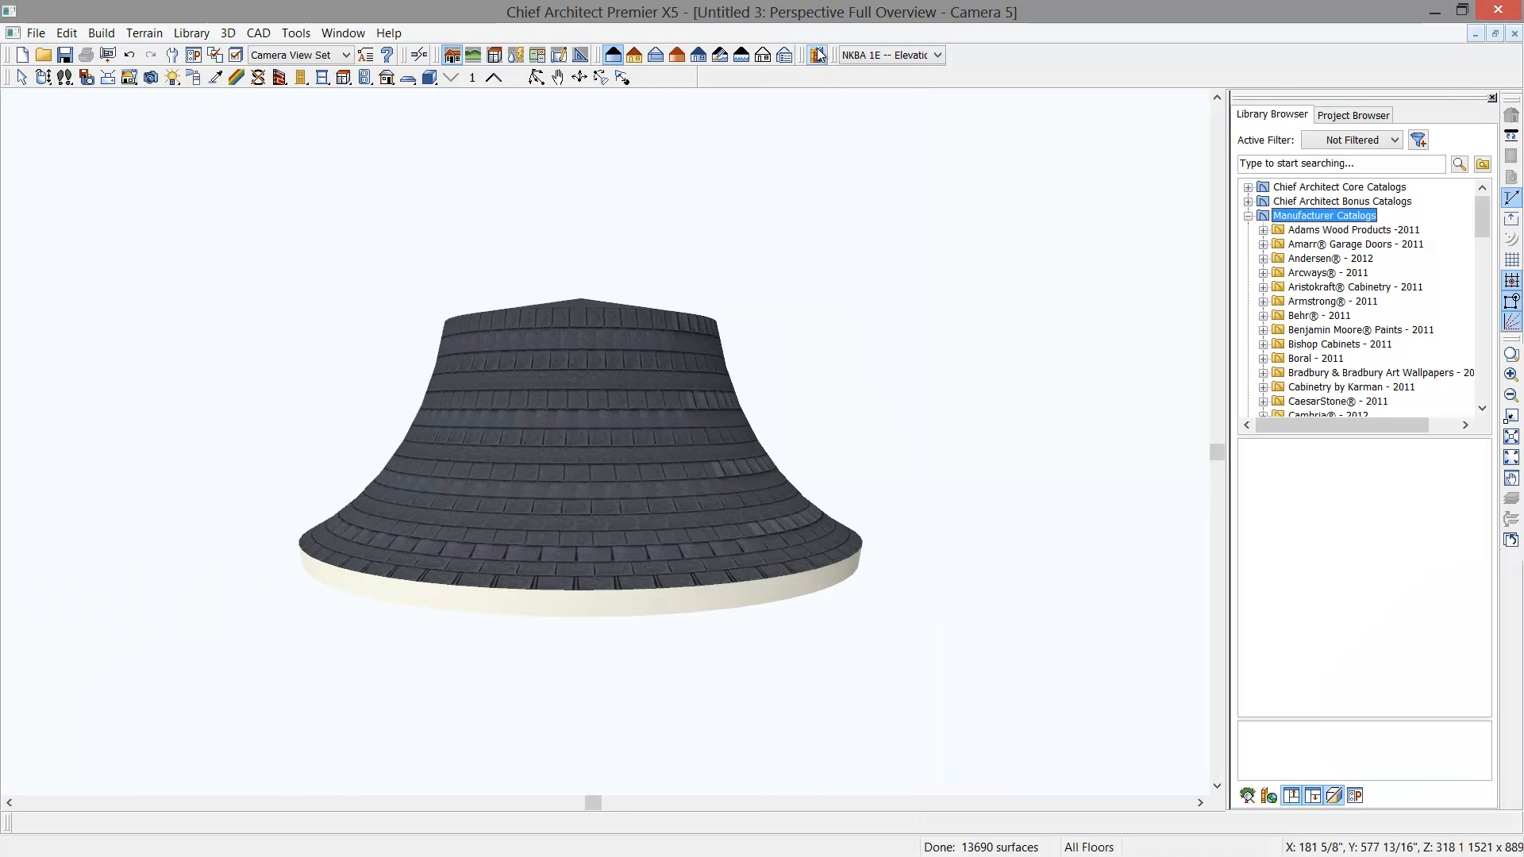
left_click(1349, 164)
type("shingles(")
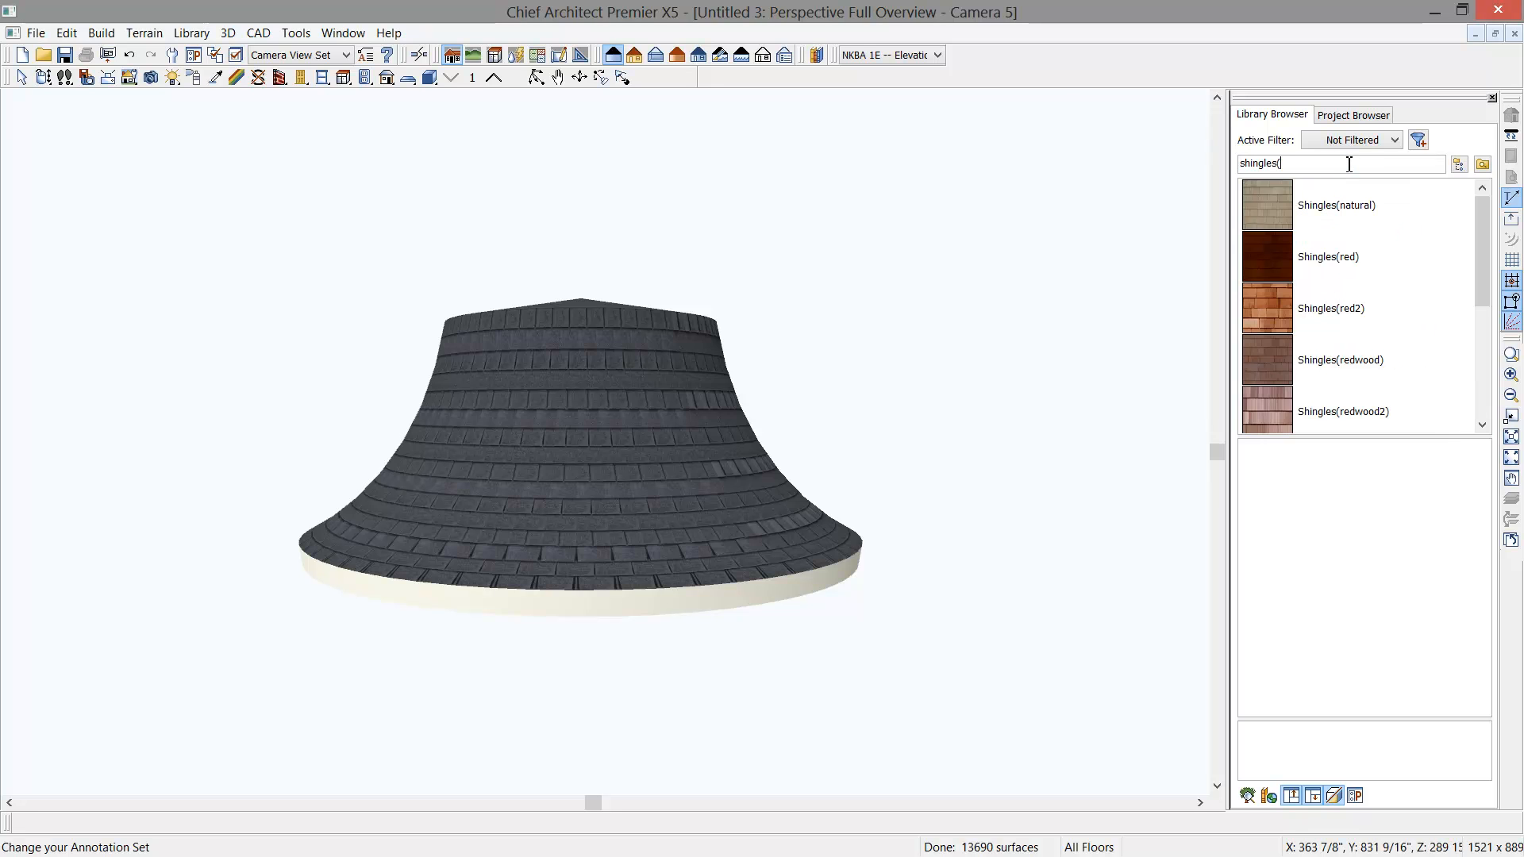
left_click_drag(1482, 270, 1487, 339)
left_click(1307, 301)
left_click(1333, 548)
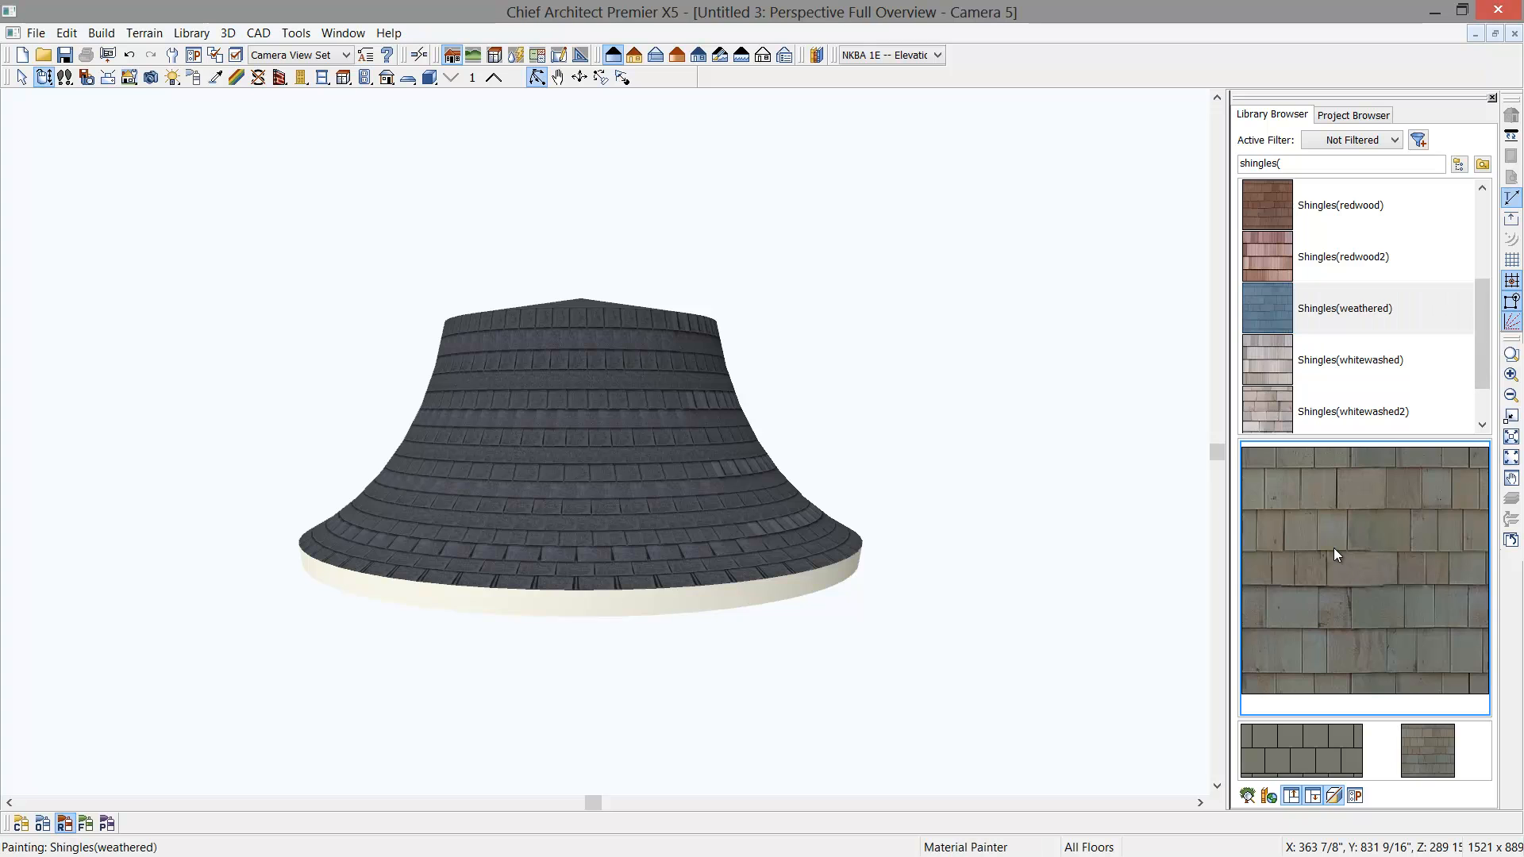
left_click(756, 496)
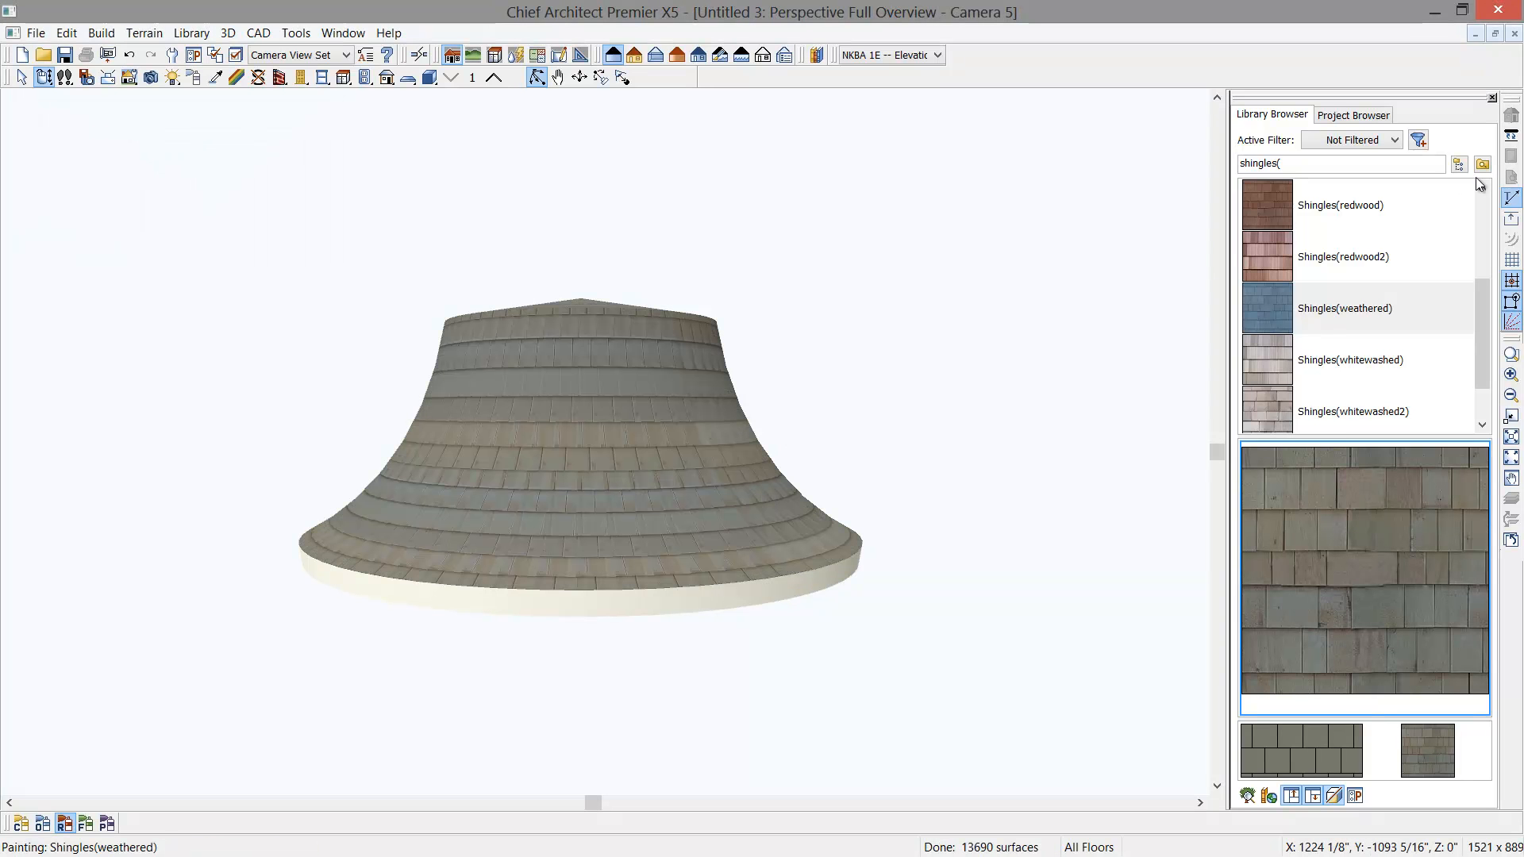
Step: Paint the roof fascia with AF-180 - Wenge from the Affinity colours of Benjamin Moore Paints, Canada
left_click(1465, 164)
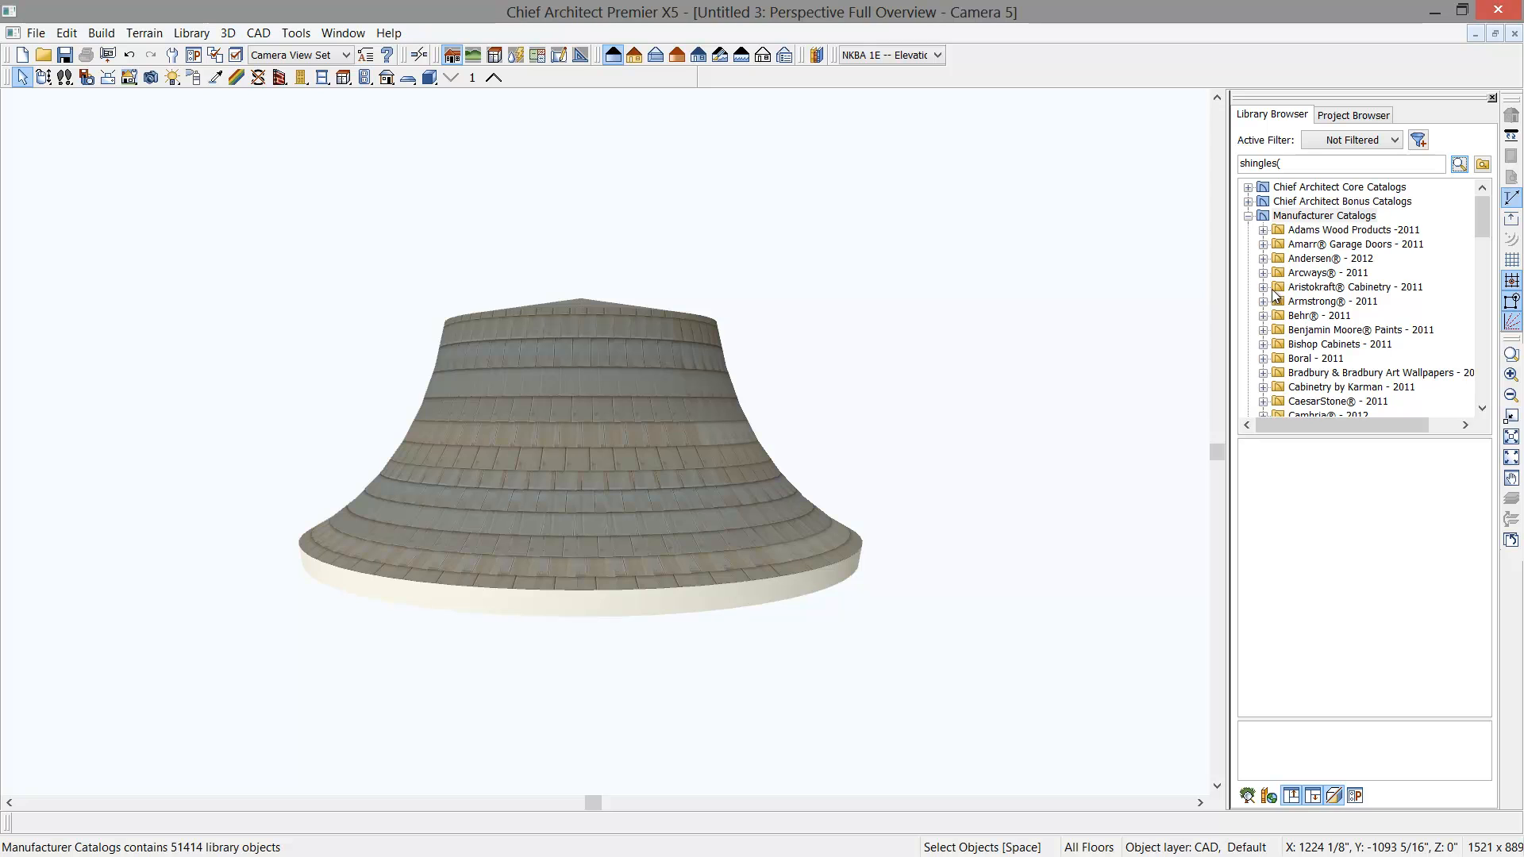
left_click(1262, 330)
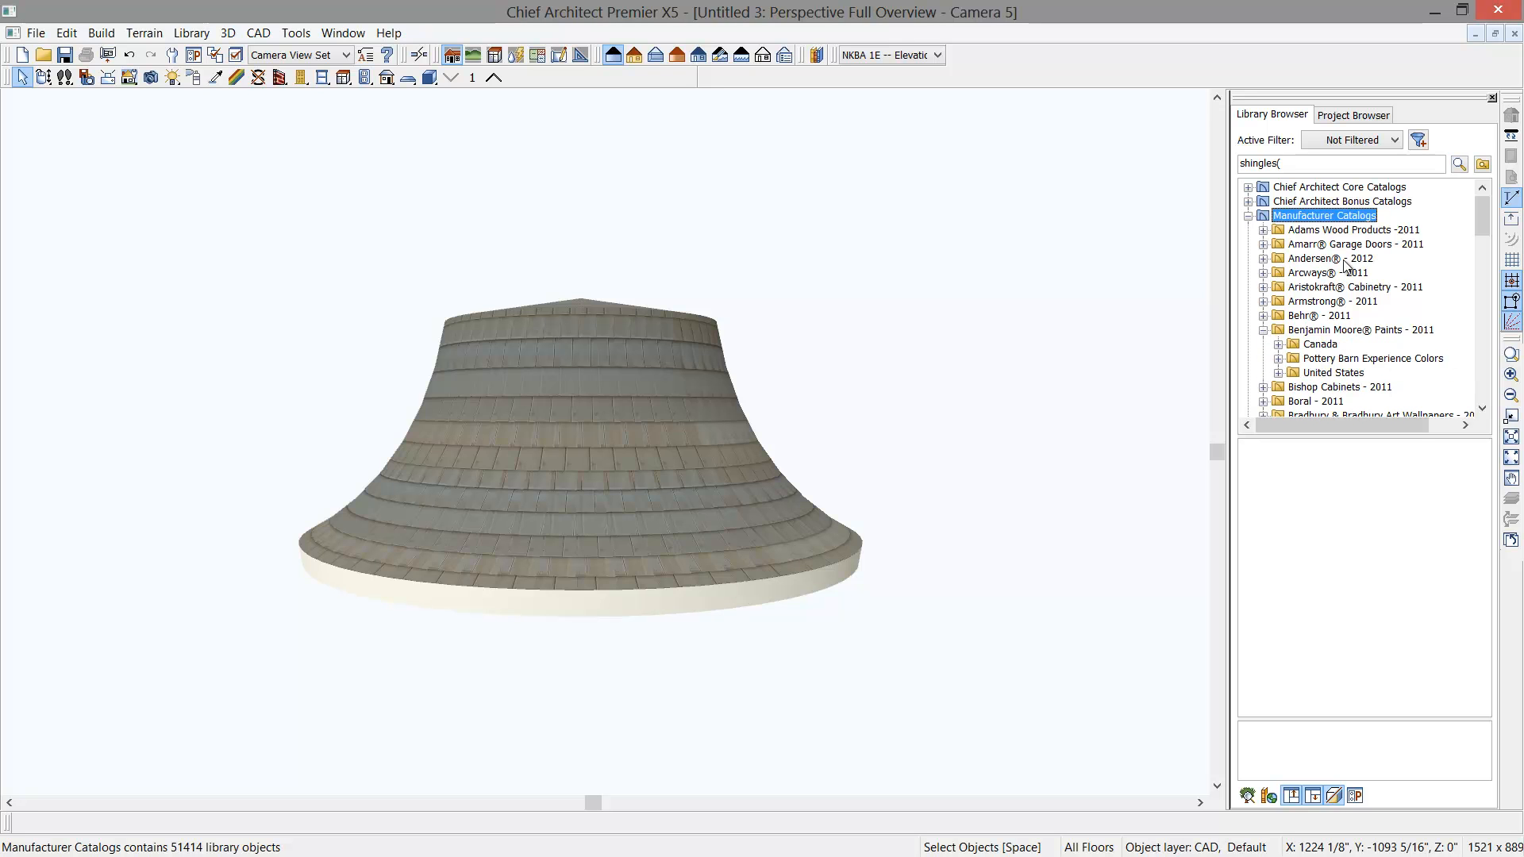
left_click(1279, 344)
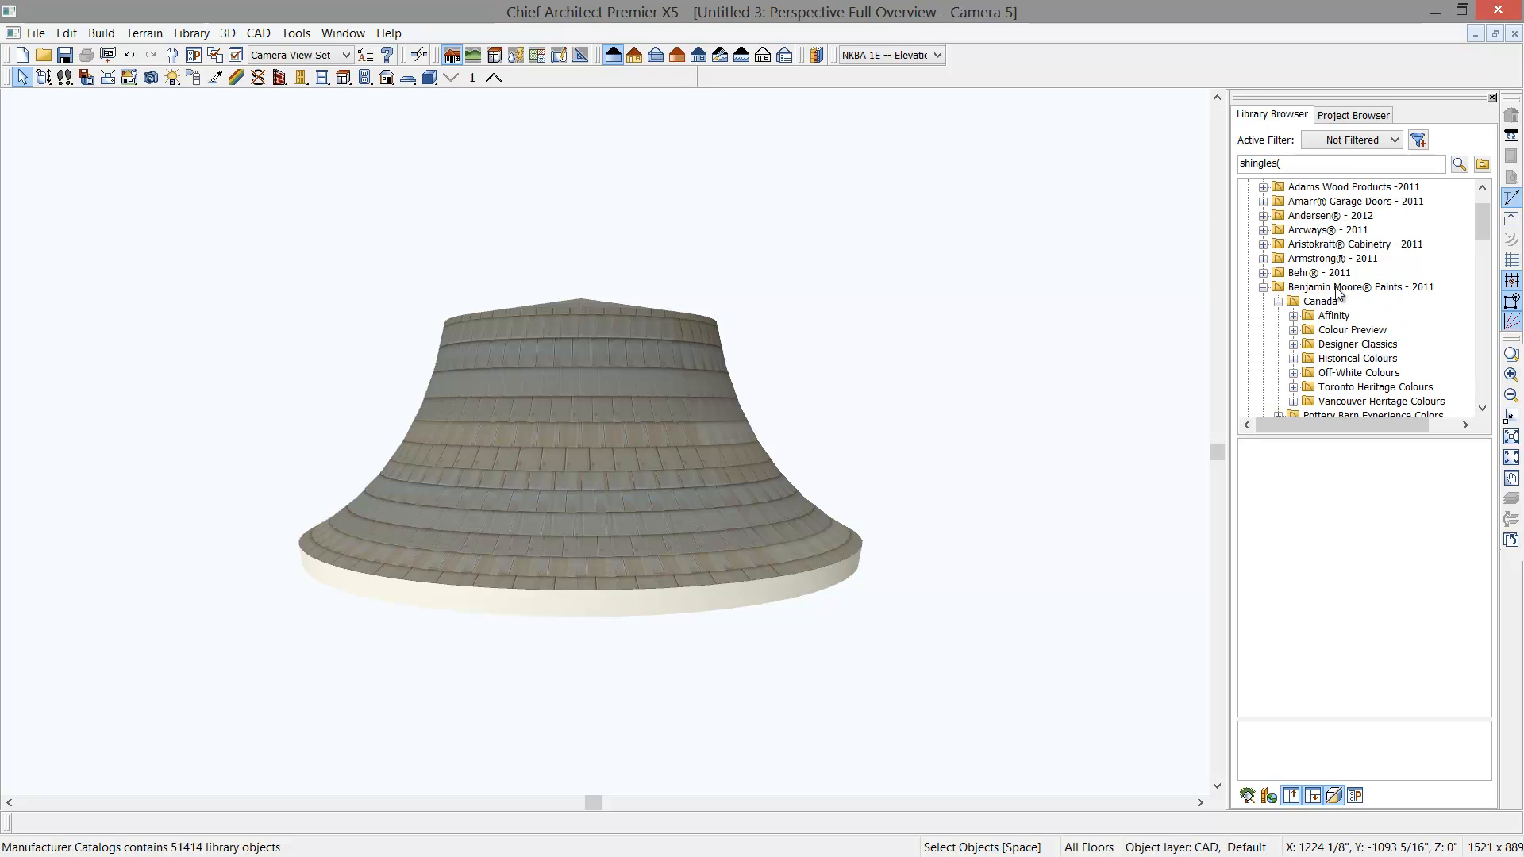
left_click(1327, 316)
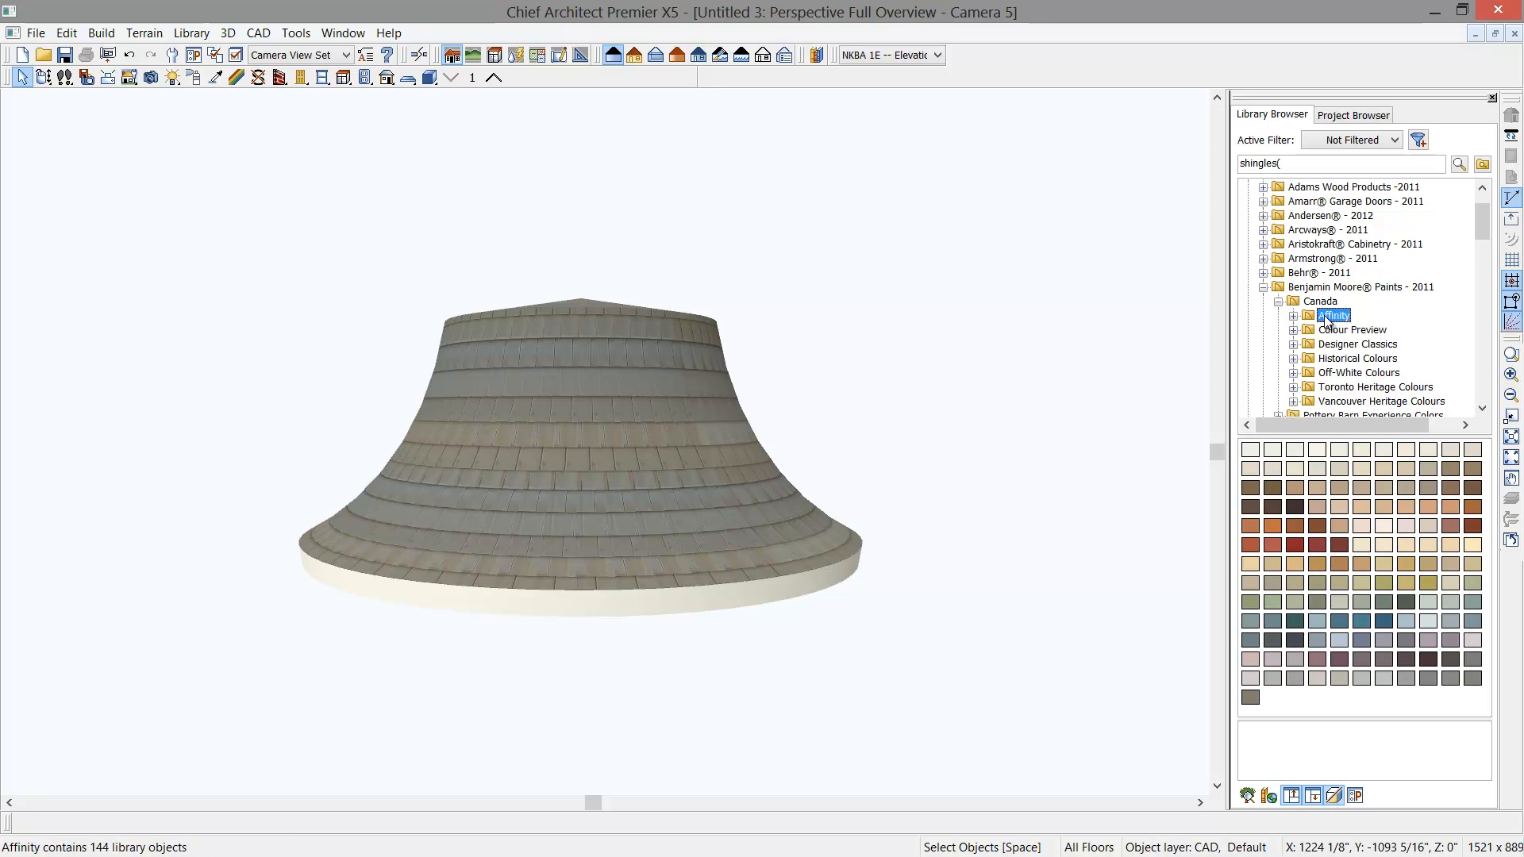
left_click(1302, 507)
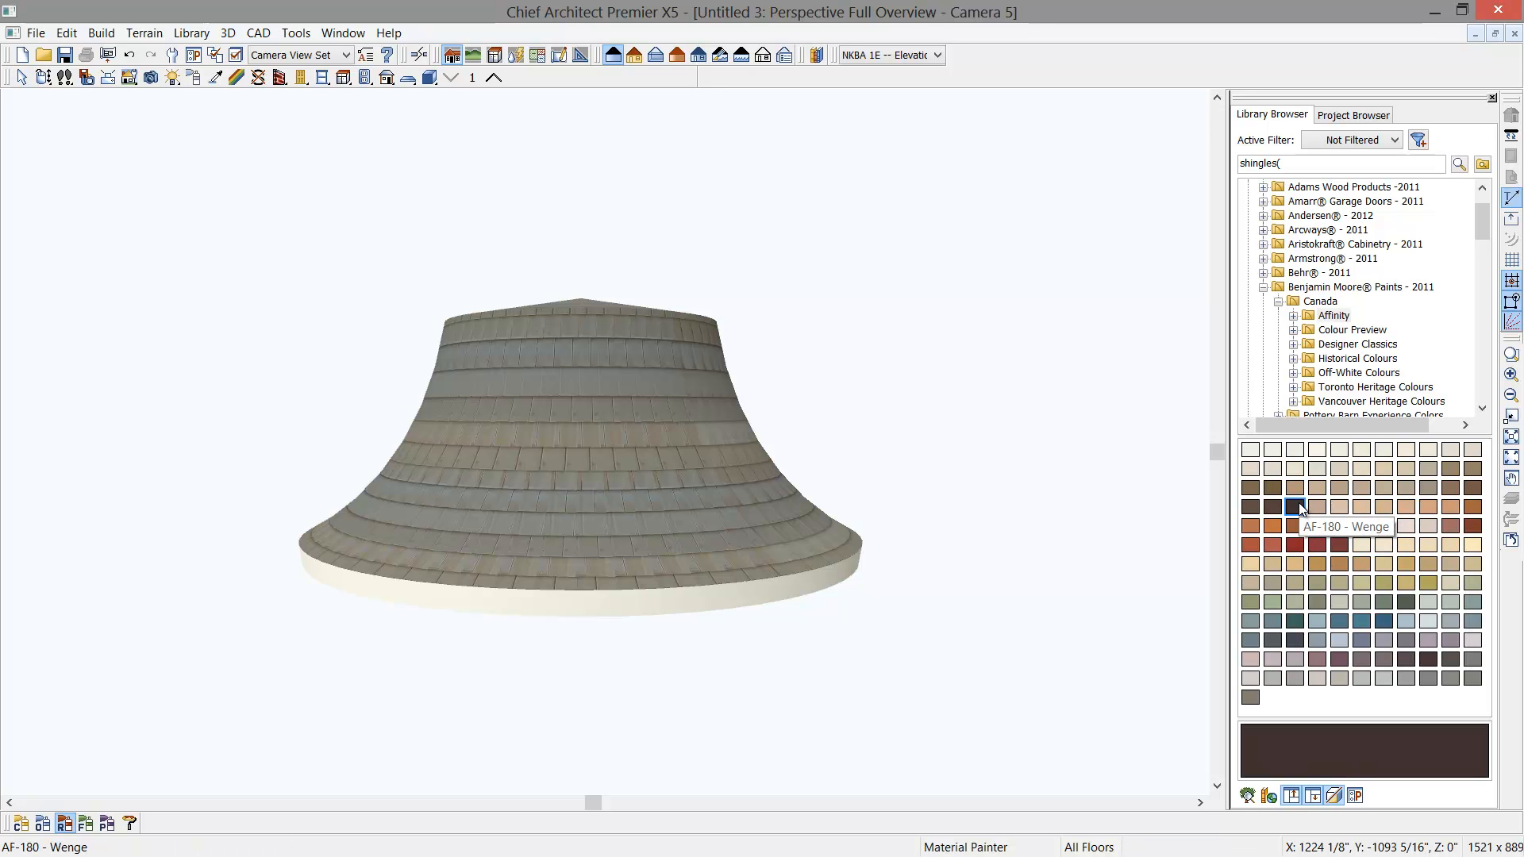
left_click(788, 595)
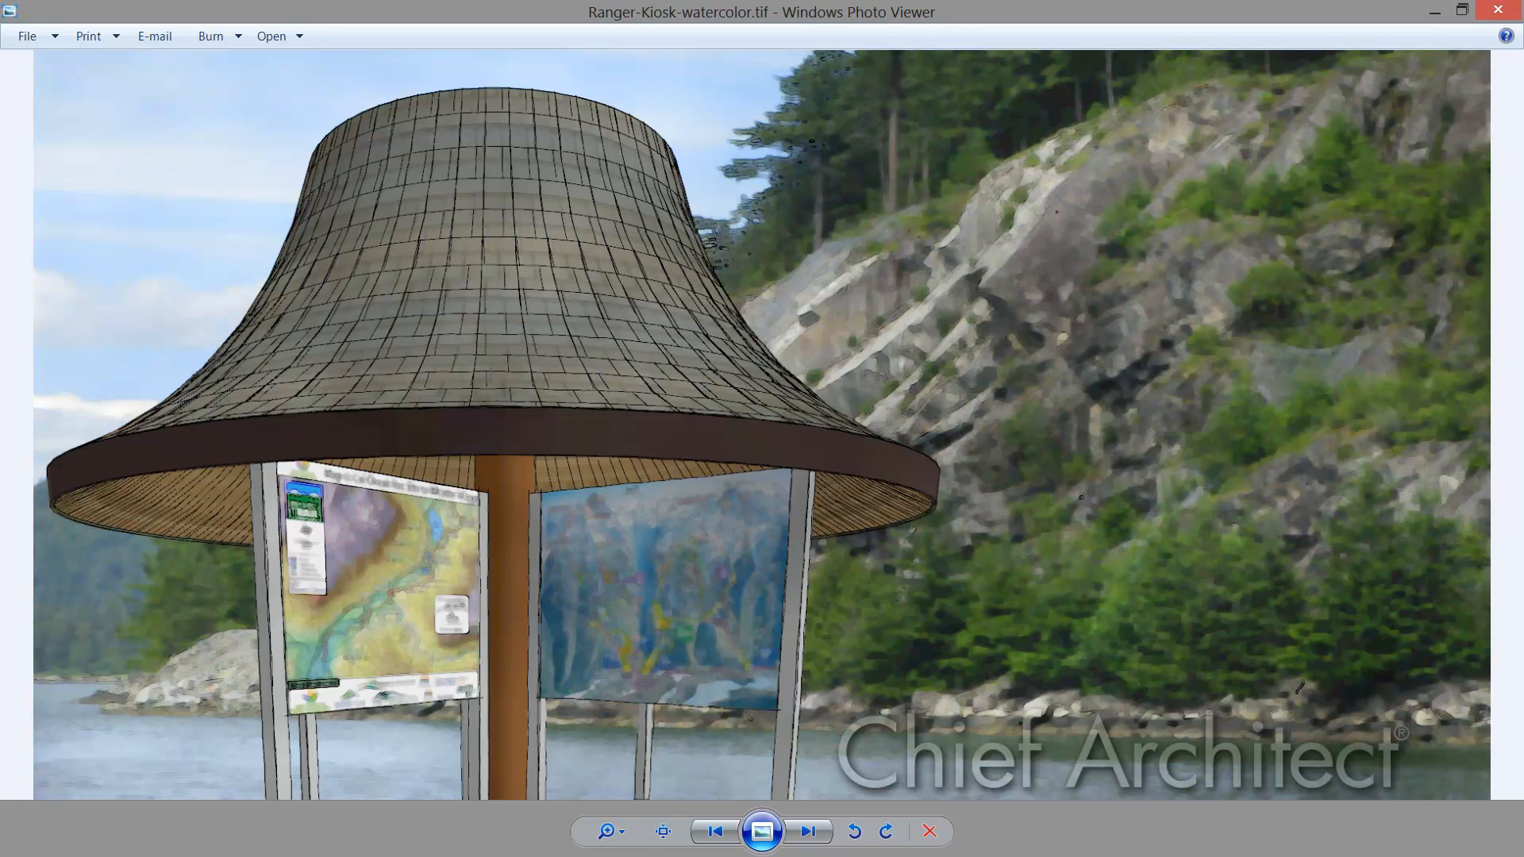
Step: Close the ranger kiosk reference image, the library browser and the 3D overview to return to the floor plan
left_click(1497, 10)
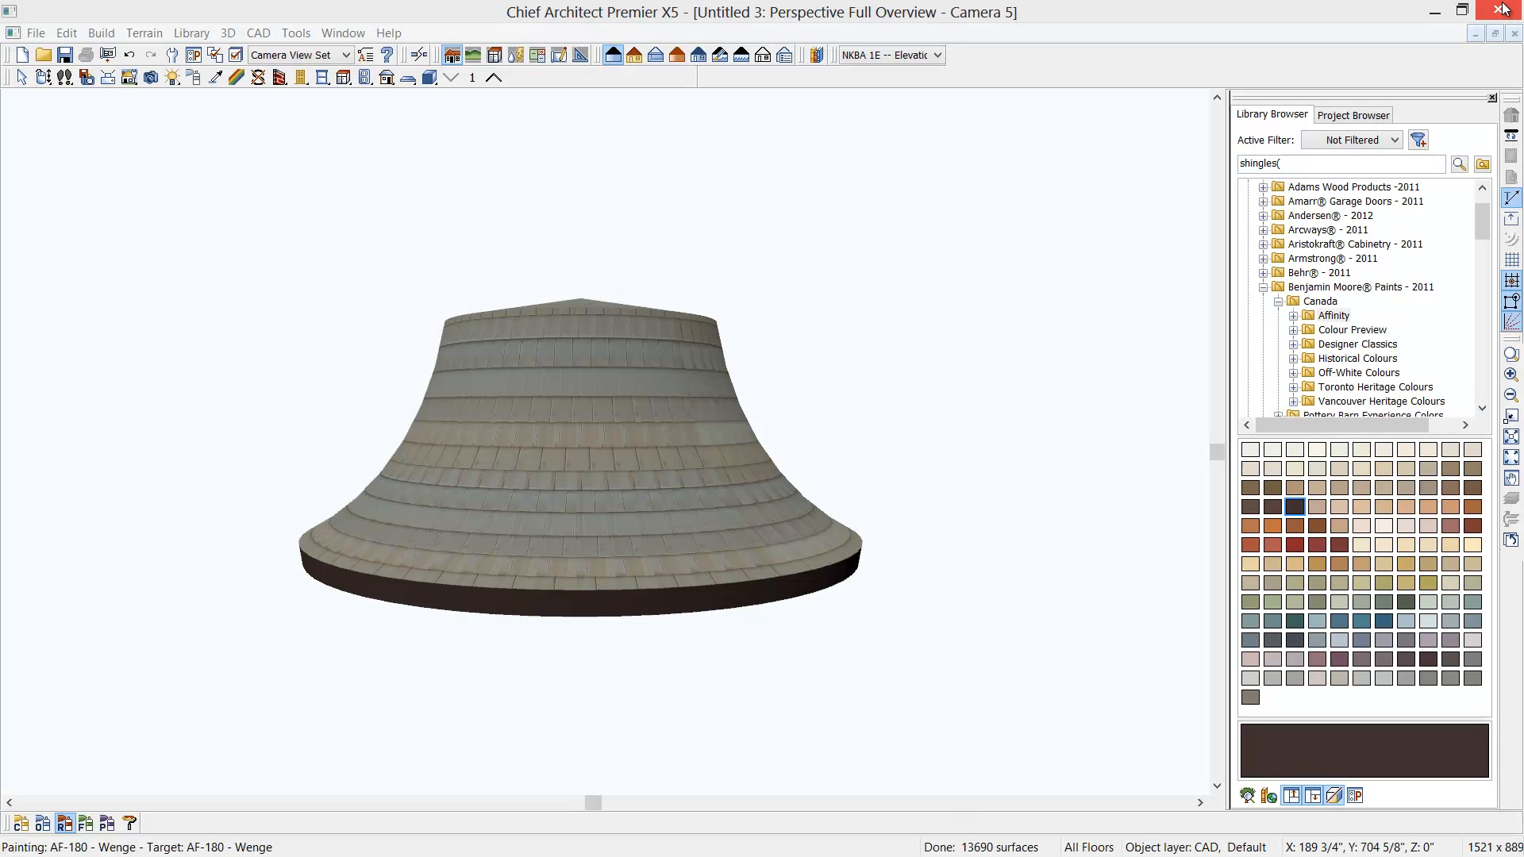
left_click(1493, 96)
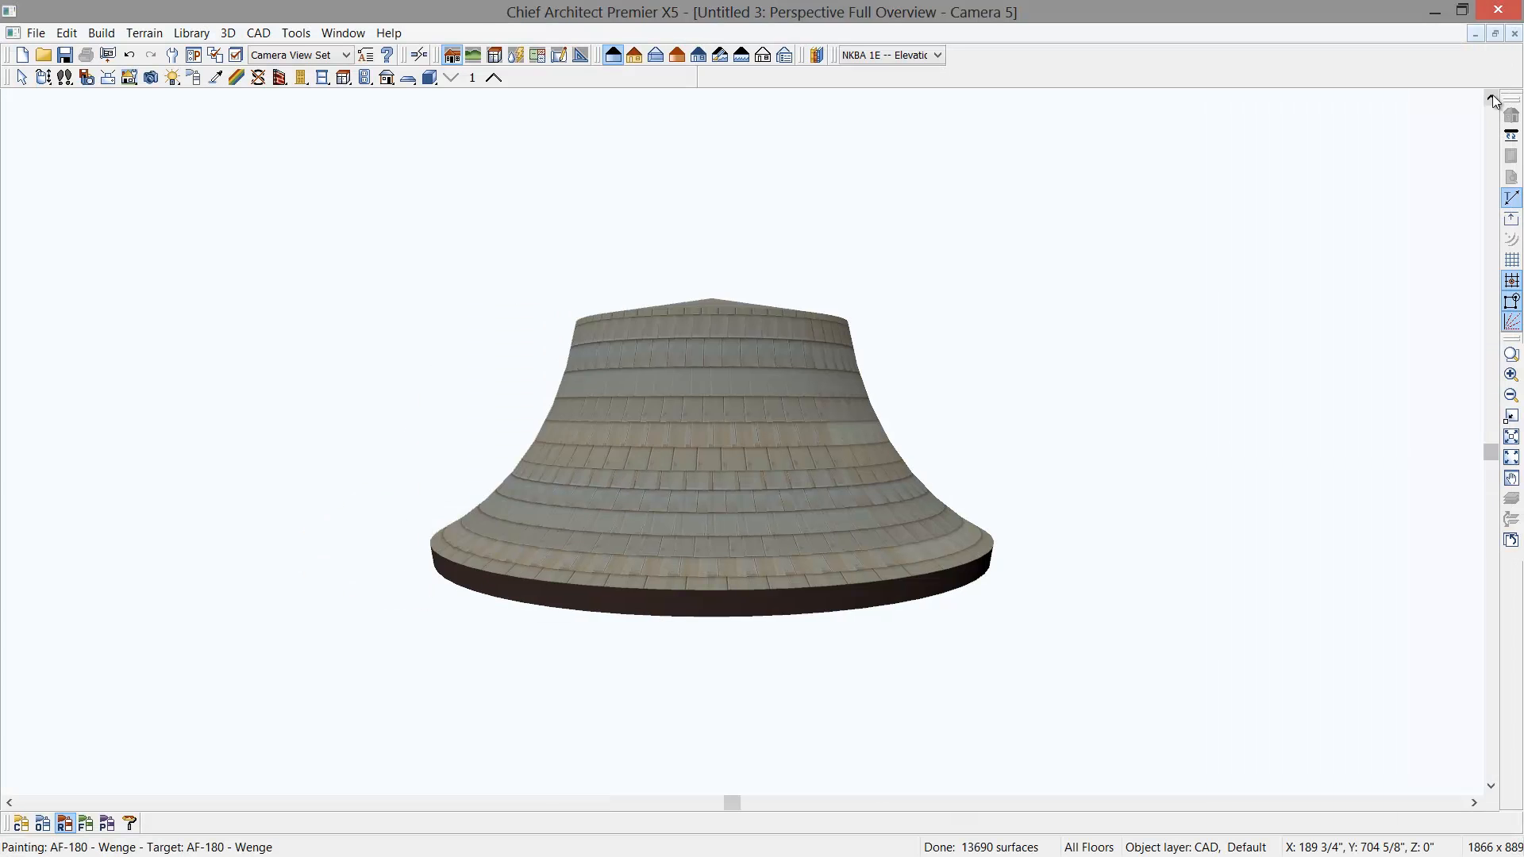
left_click(1512, 33)
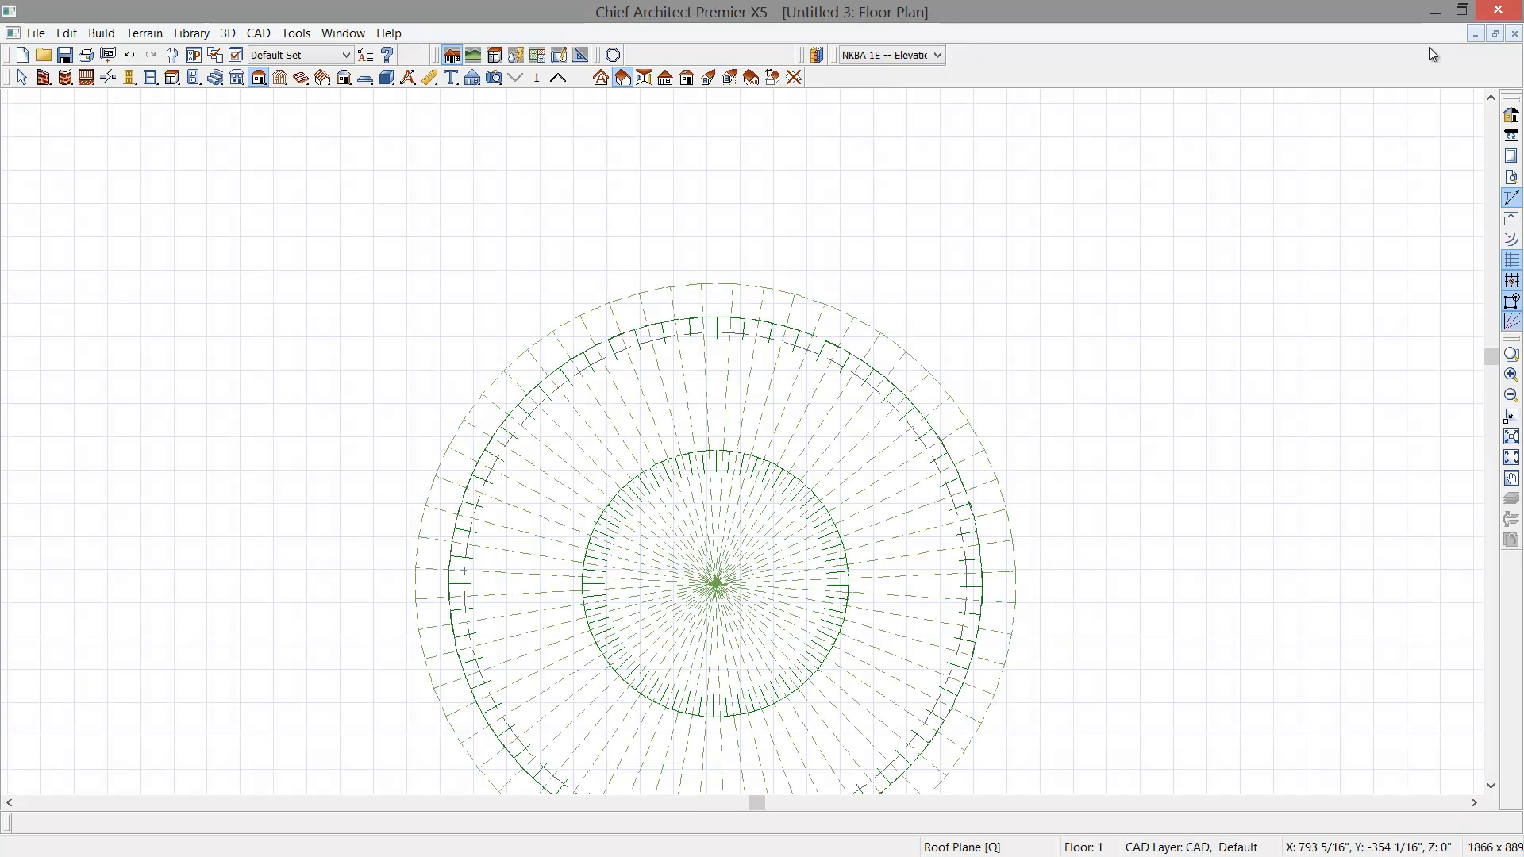
Step: Hide the Roof Planes, Roofs, Baseline Polylines, Roofs, Baselines and Roofs, Gable Lines layers in the floor plan
left_click(238, 56)
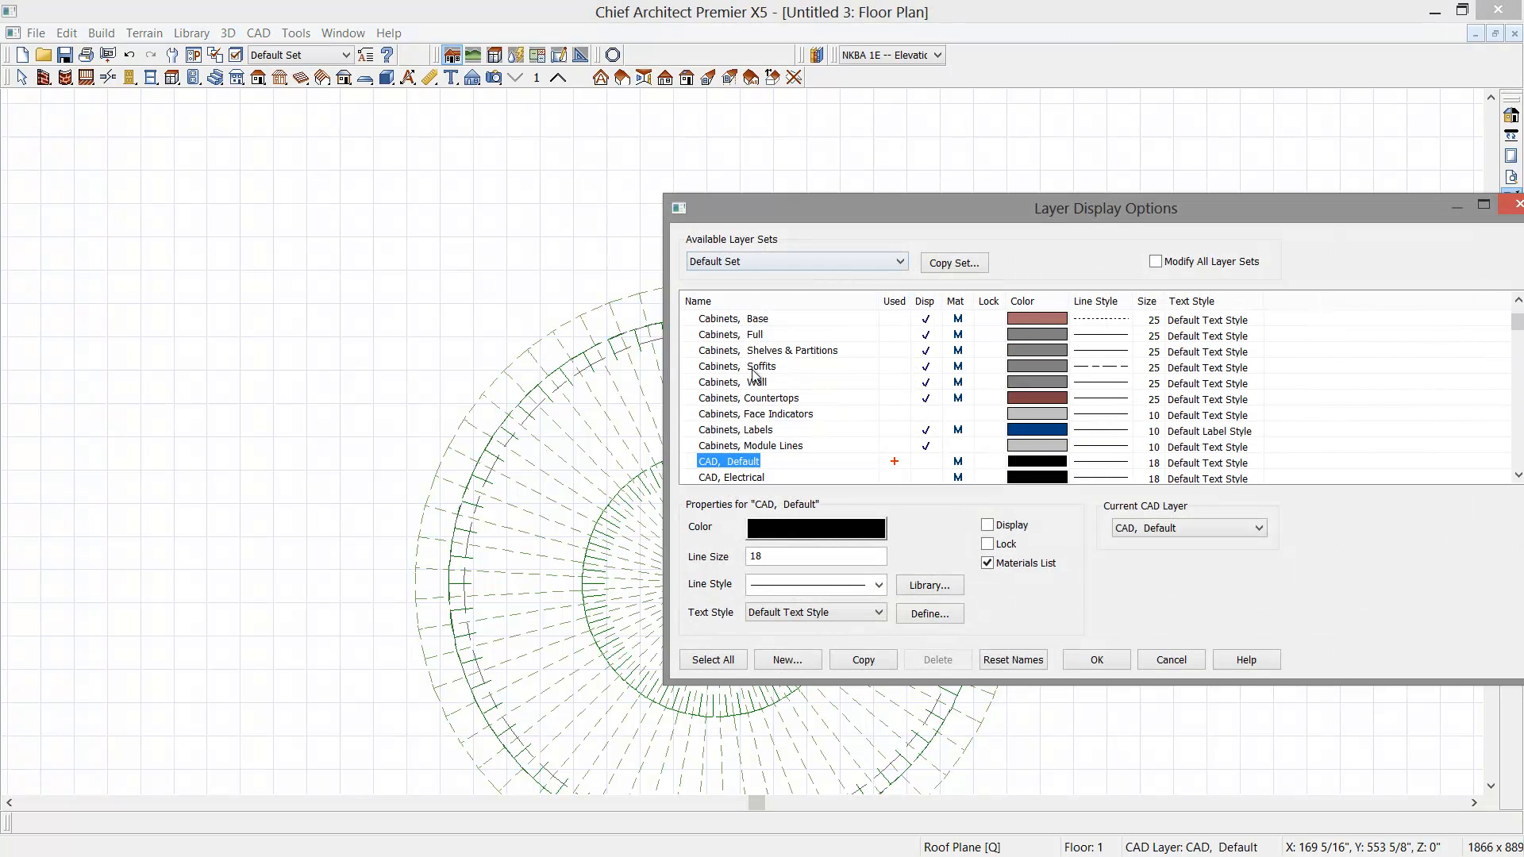
left_click(753, 370)
key("r")
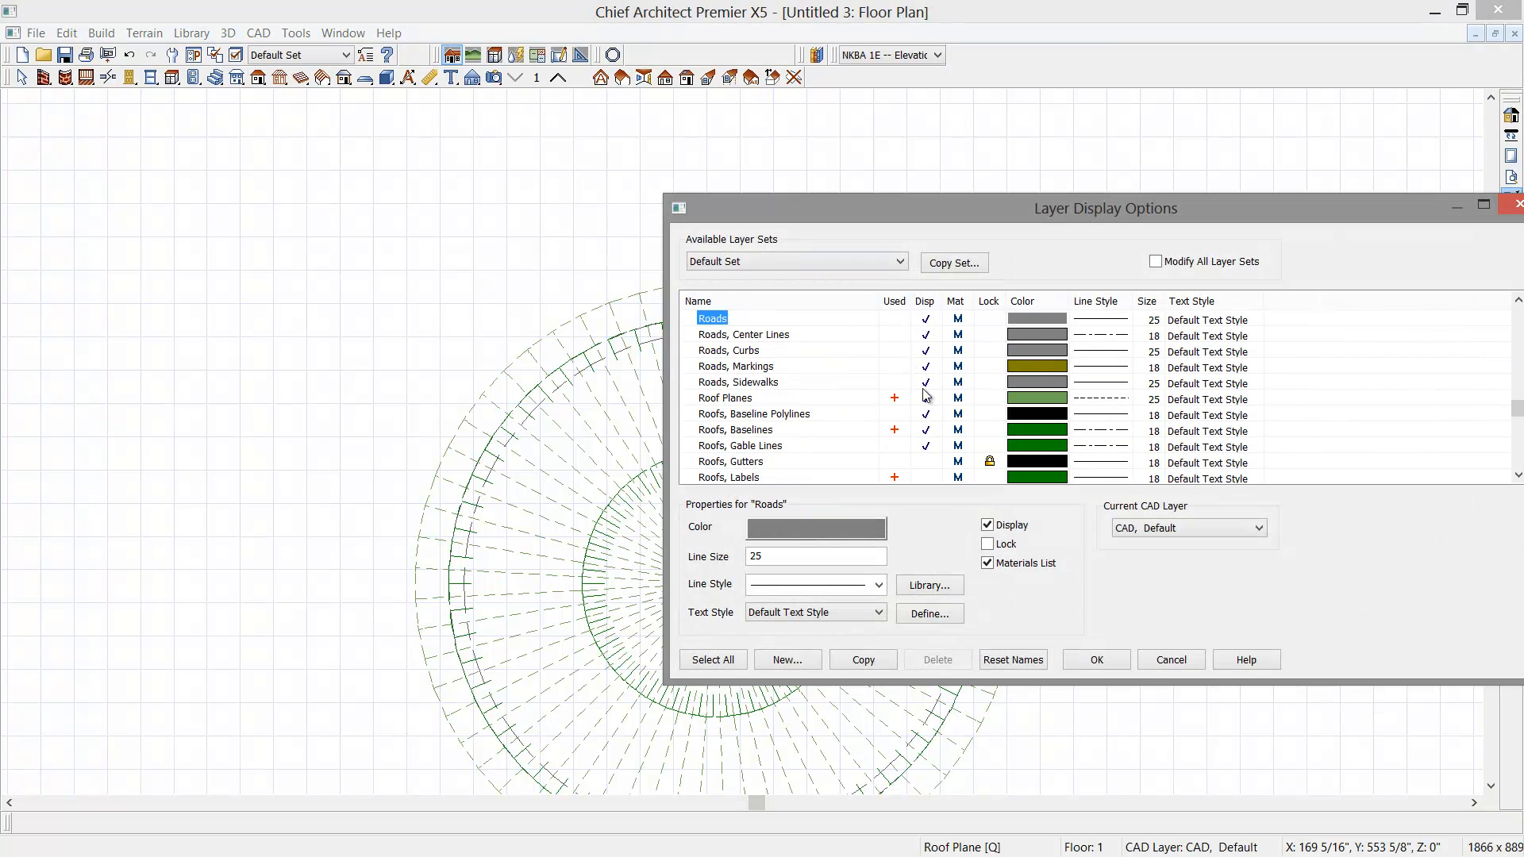
left_click(737, 402)
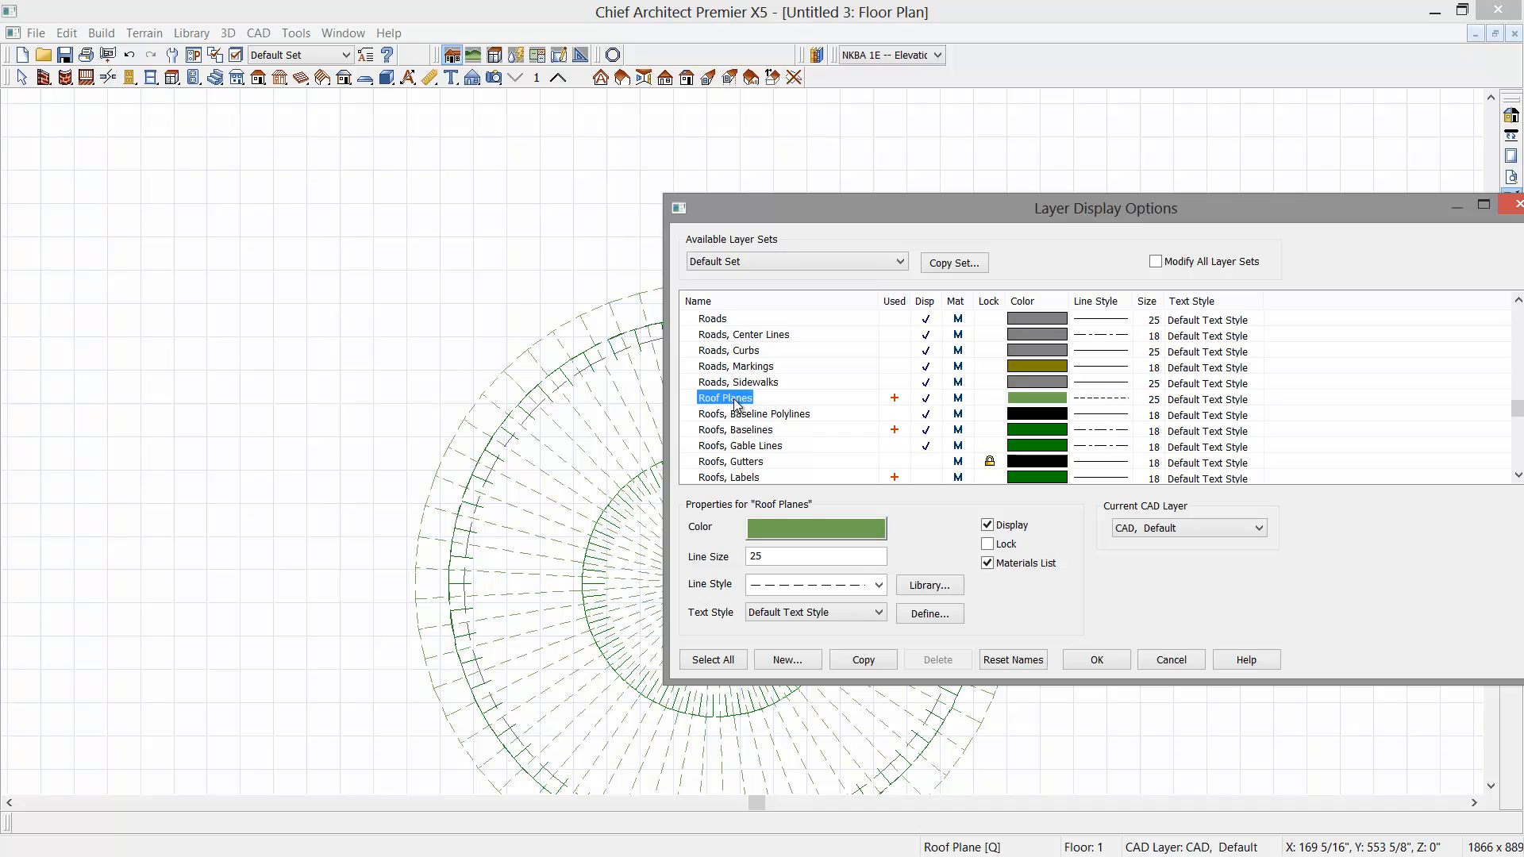
left_click(758, 446, "shift")
left_click(988, 527)
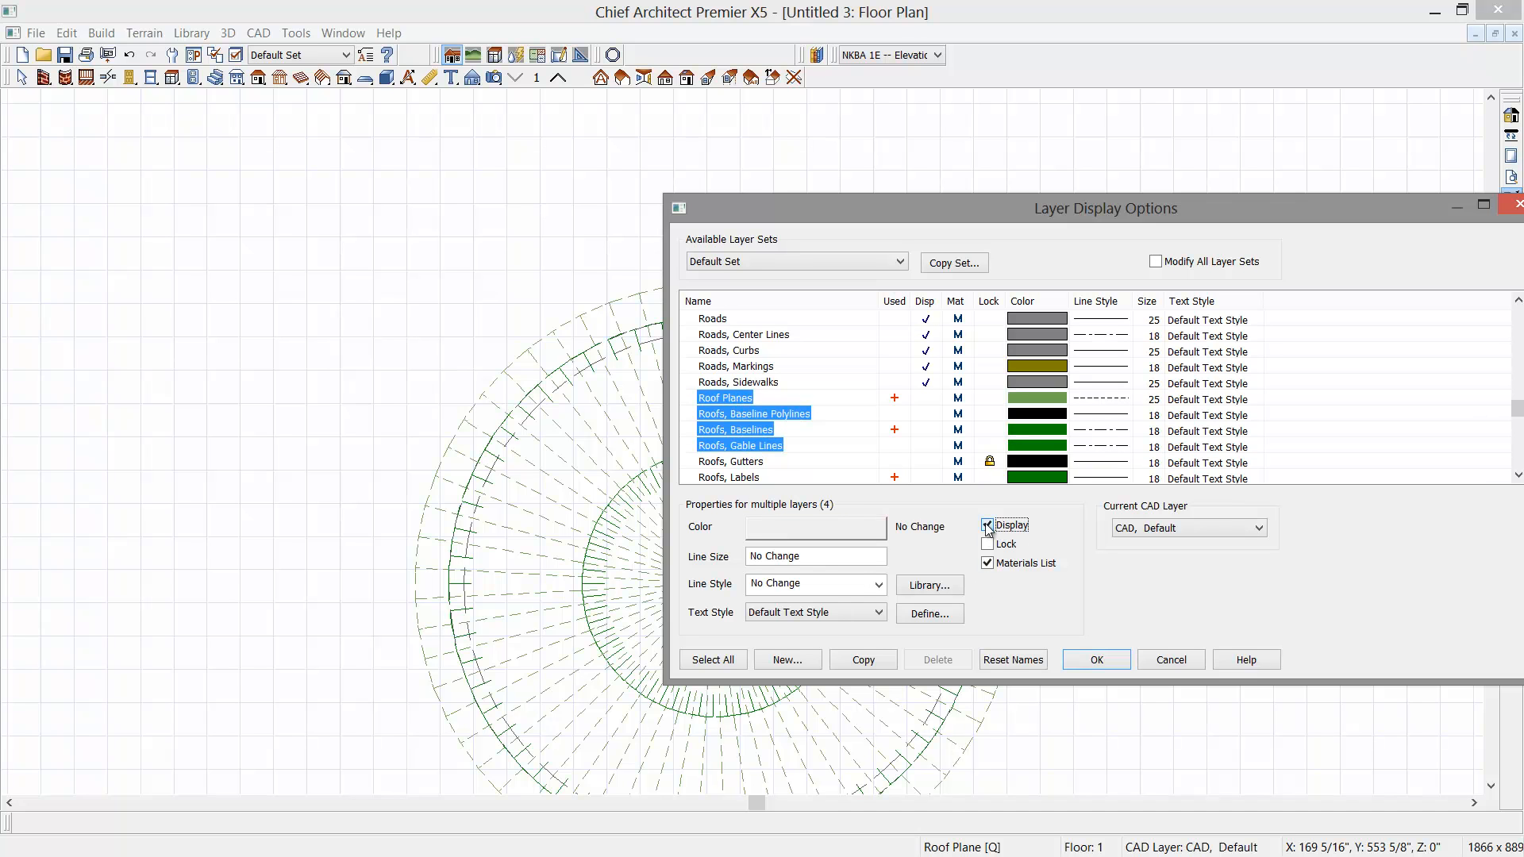
left_click(1107, 661)
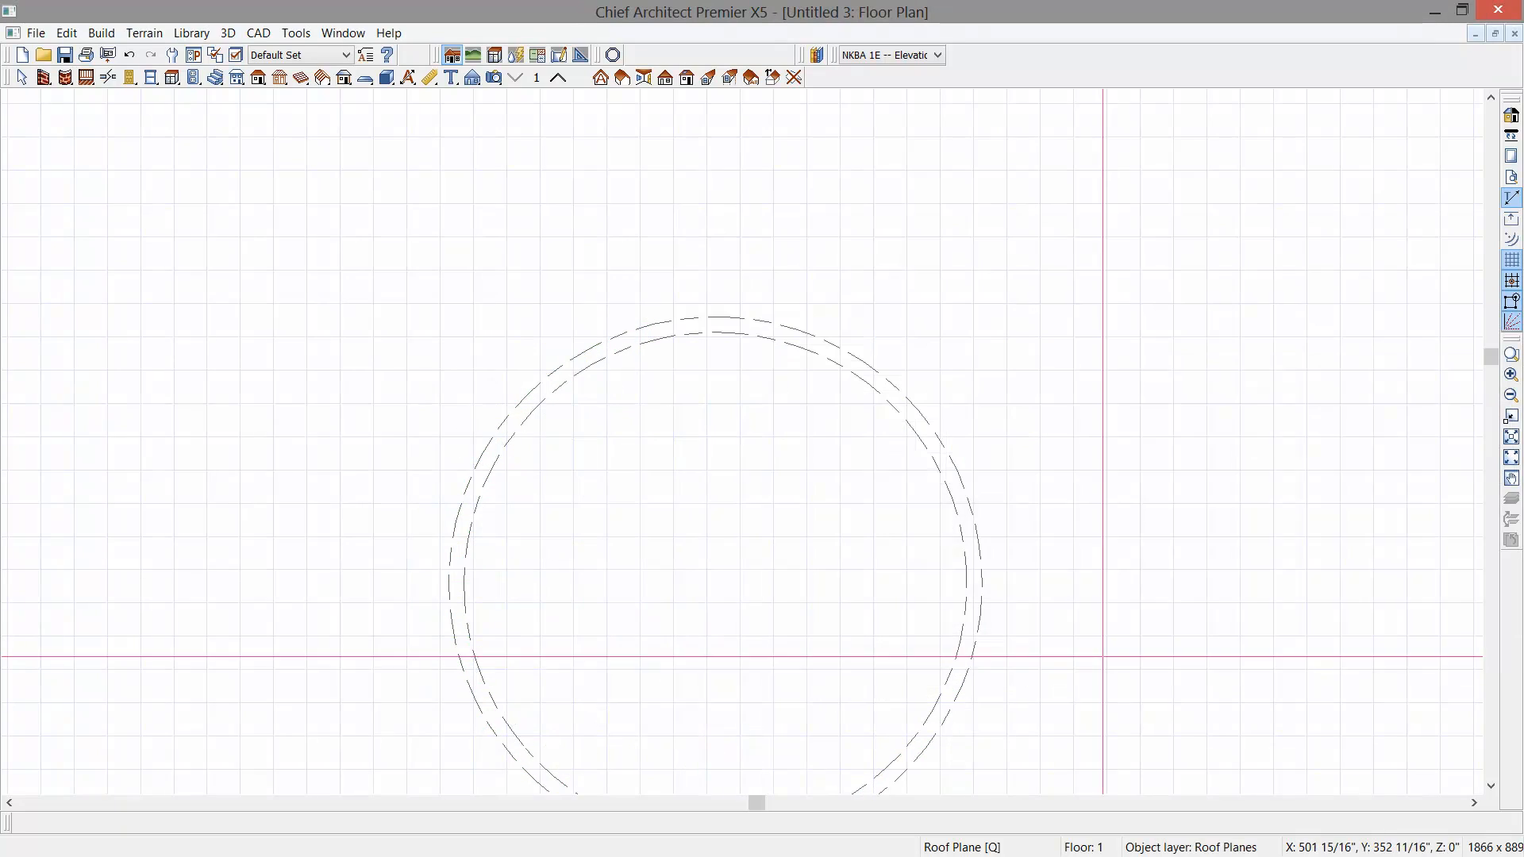
Step: Display the CAD, Default layer to show the crossing reference lines of the circular building
middle_click_drag(1027, 680, 1020, 530)
key("q")
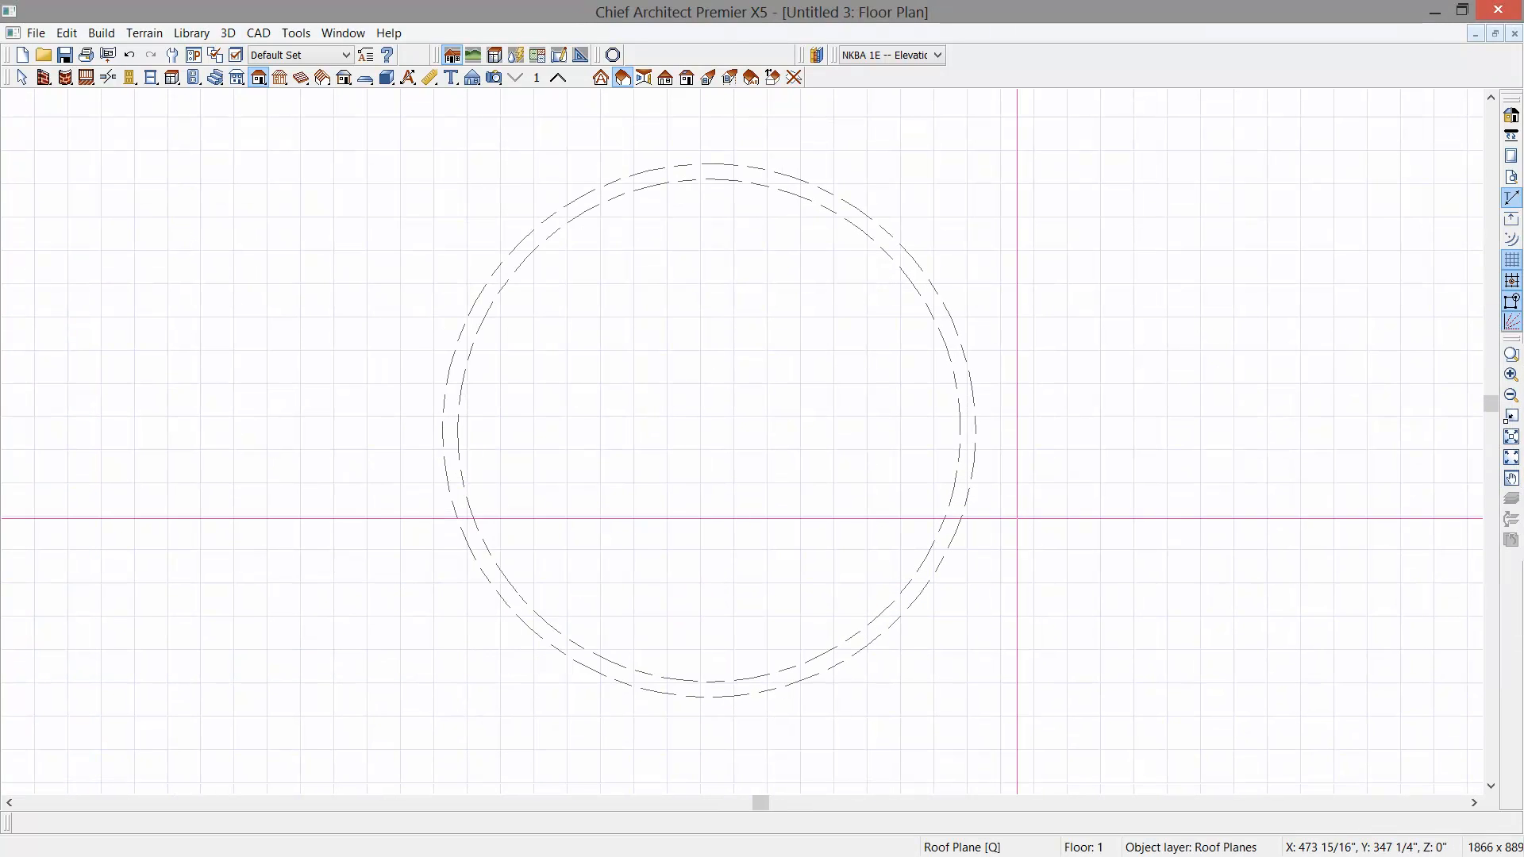
left_click(235, 55)
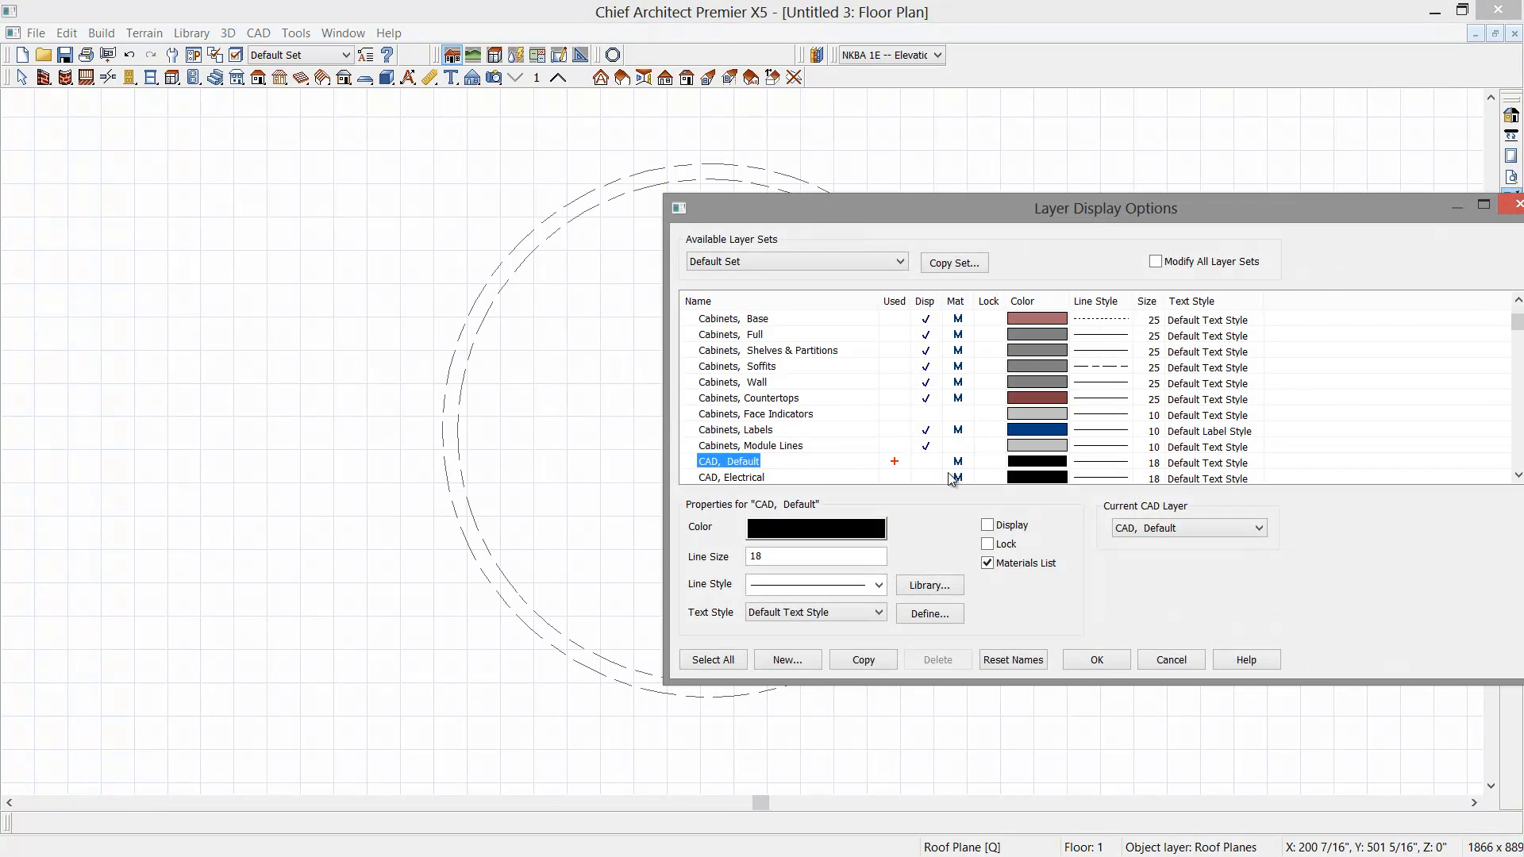
left_click(926, 461)
left_click(1095, 660)
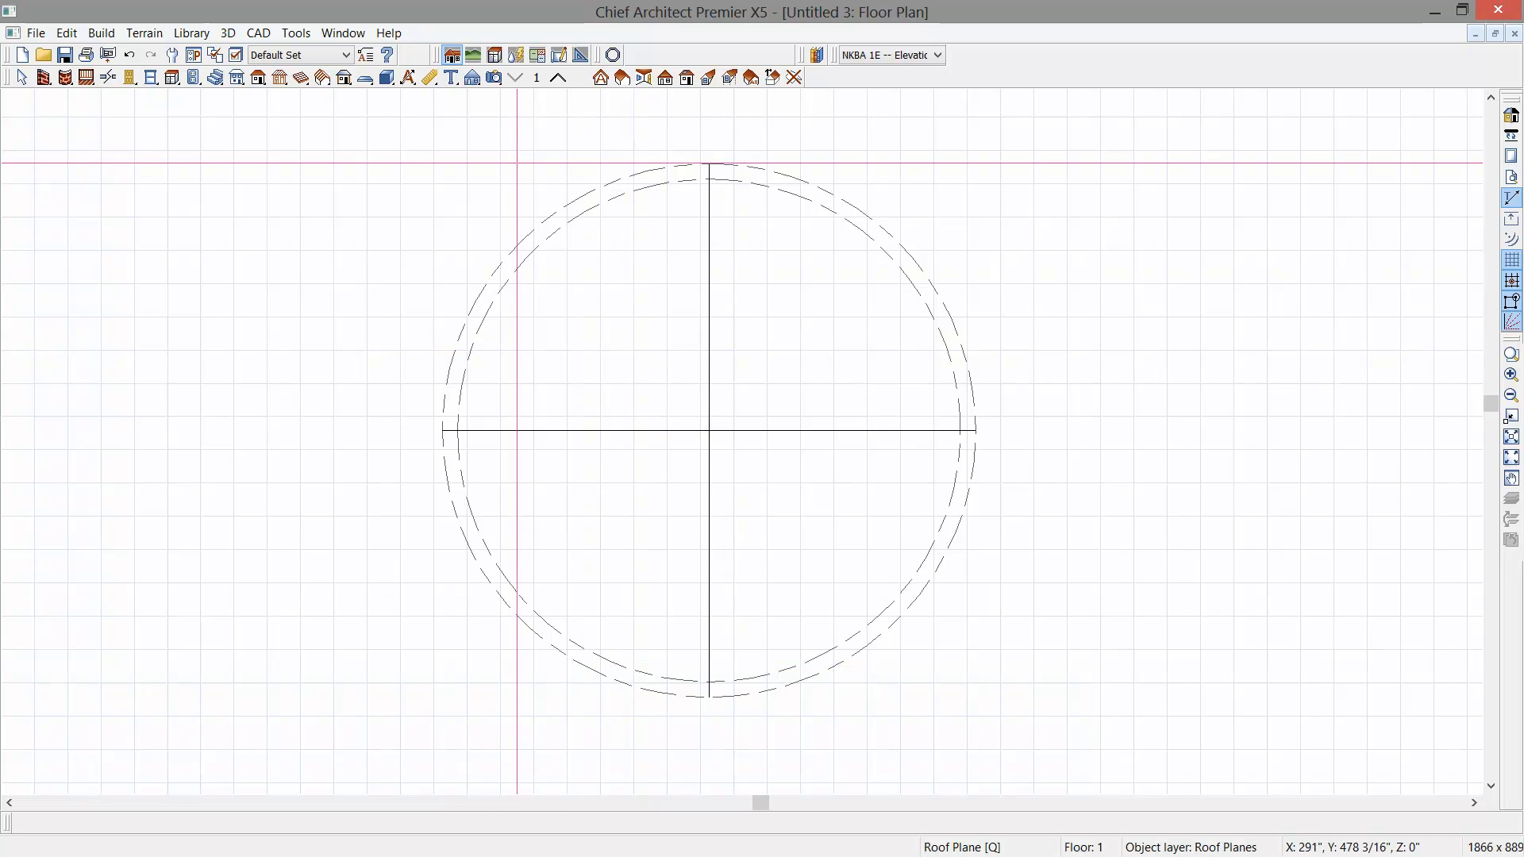
Step: Draw a small polyline solid about 7 by 6 inches just below the crossing of the circle's reference lines
left_click(387, 76)
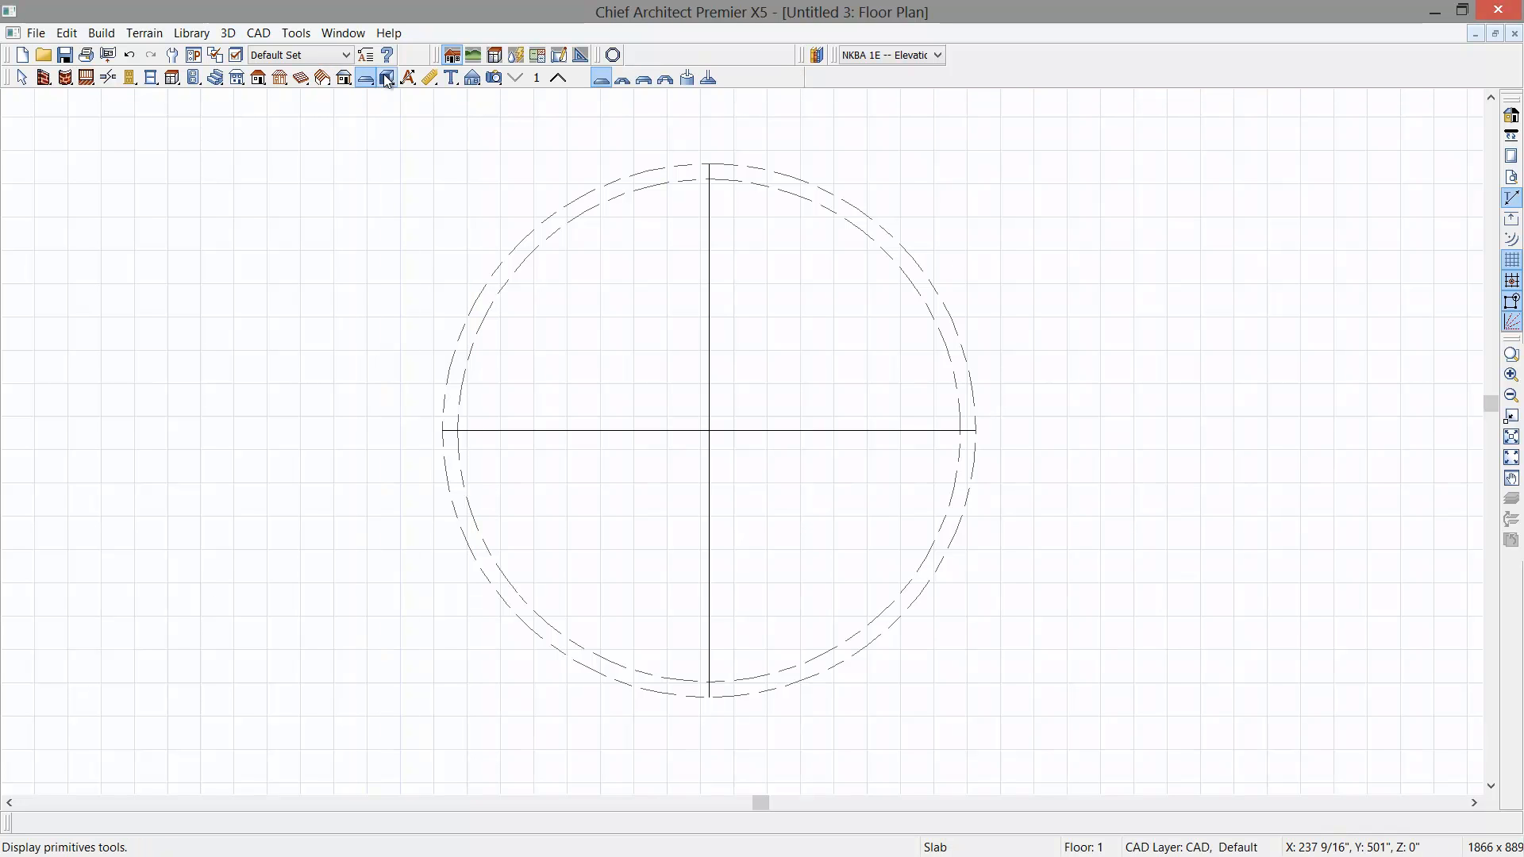
left_click(709, 77)
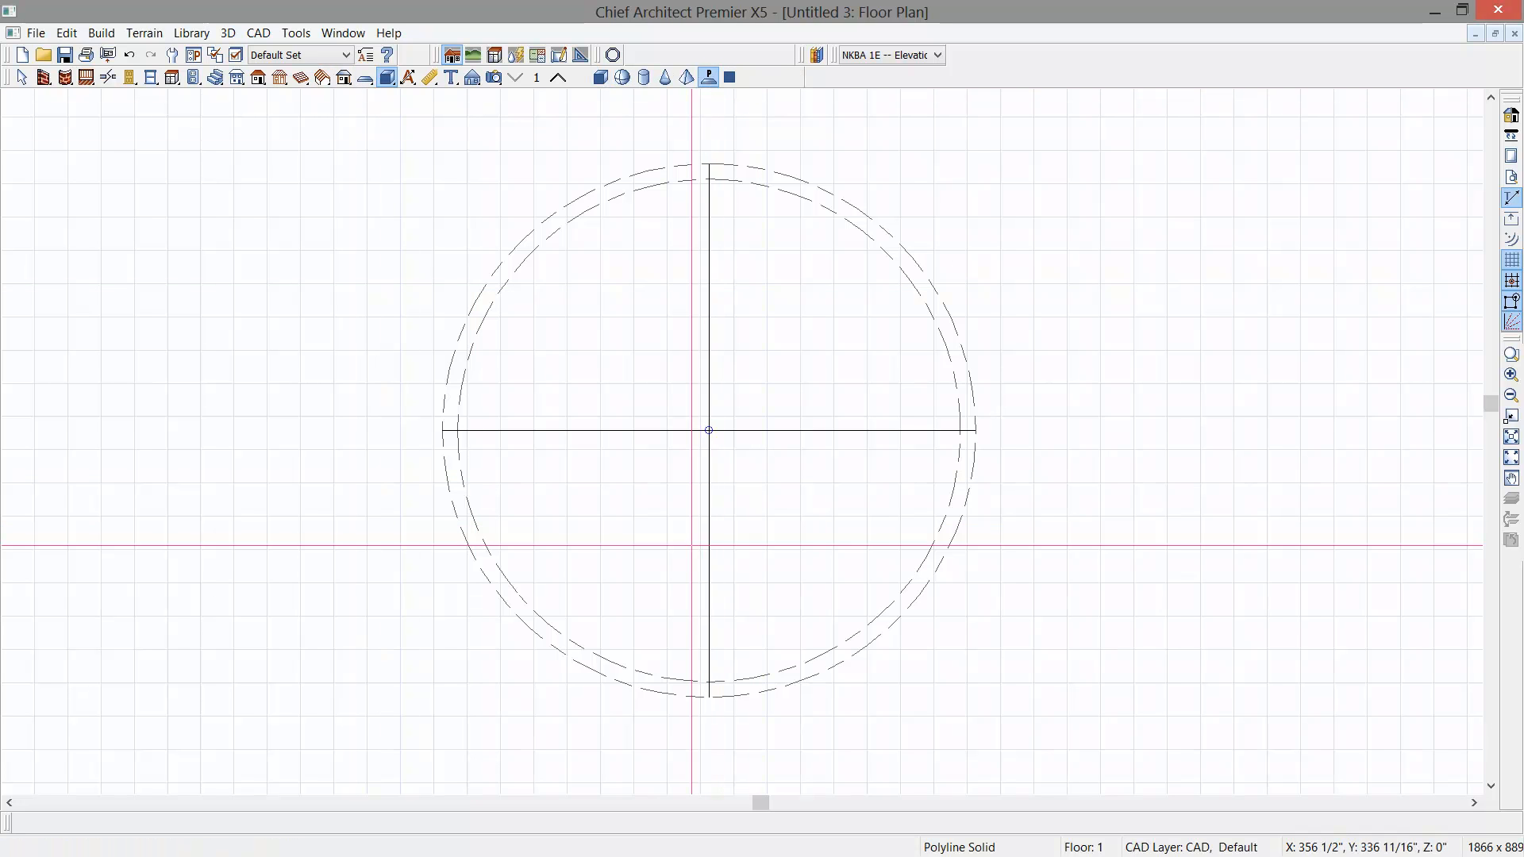
scroll(692, 556, "up", 1)
left_click(708, 421)
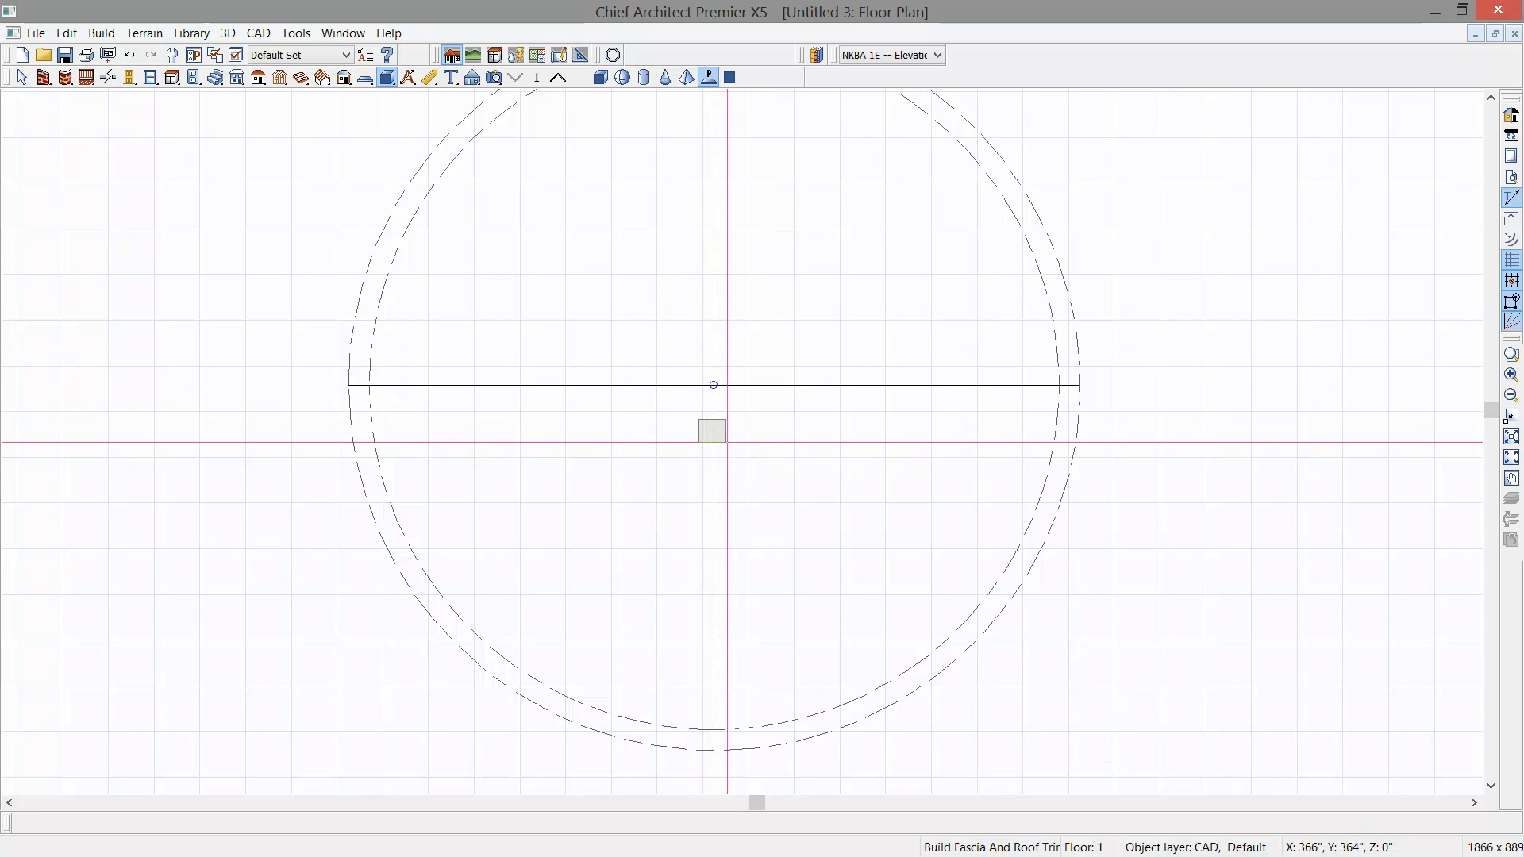
left_click(724, 440)
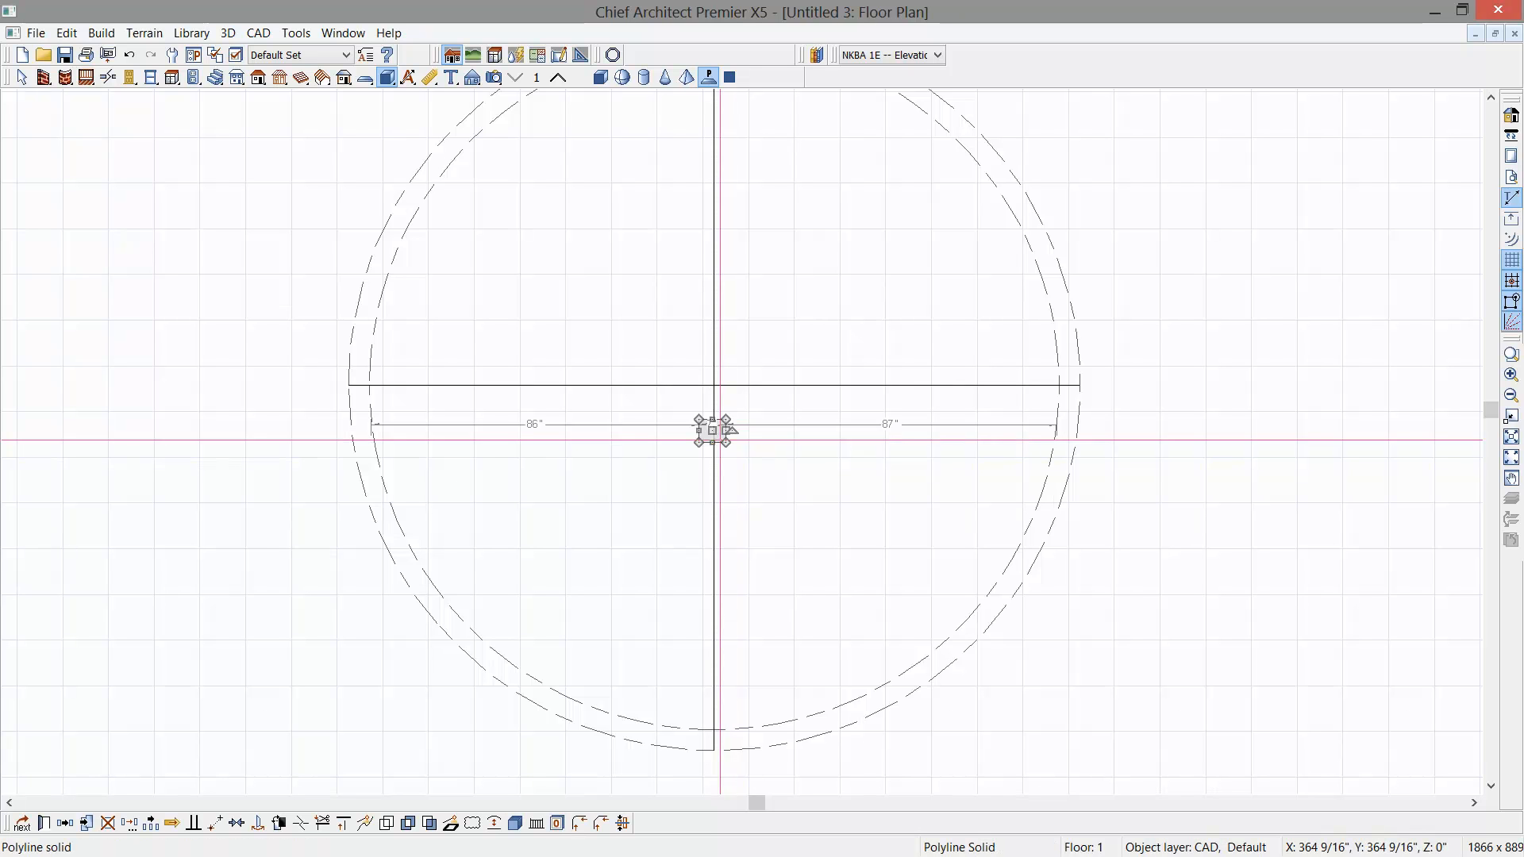
Step: Set the small polyline solid's elevation at top to 96 inches and its thickness to 96 inches
double_click(720, 439)
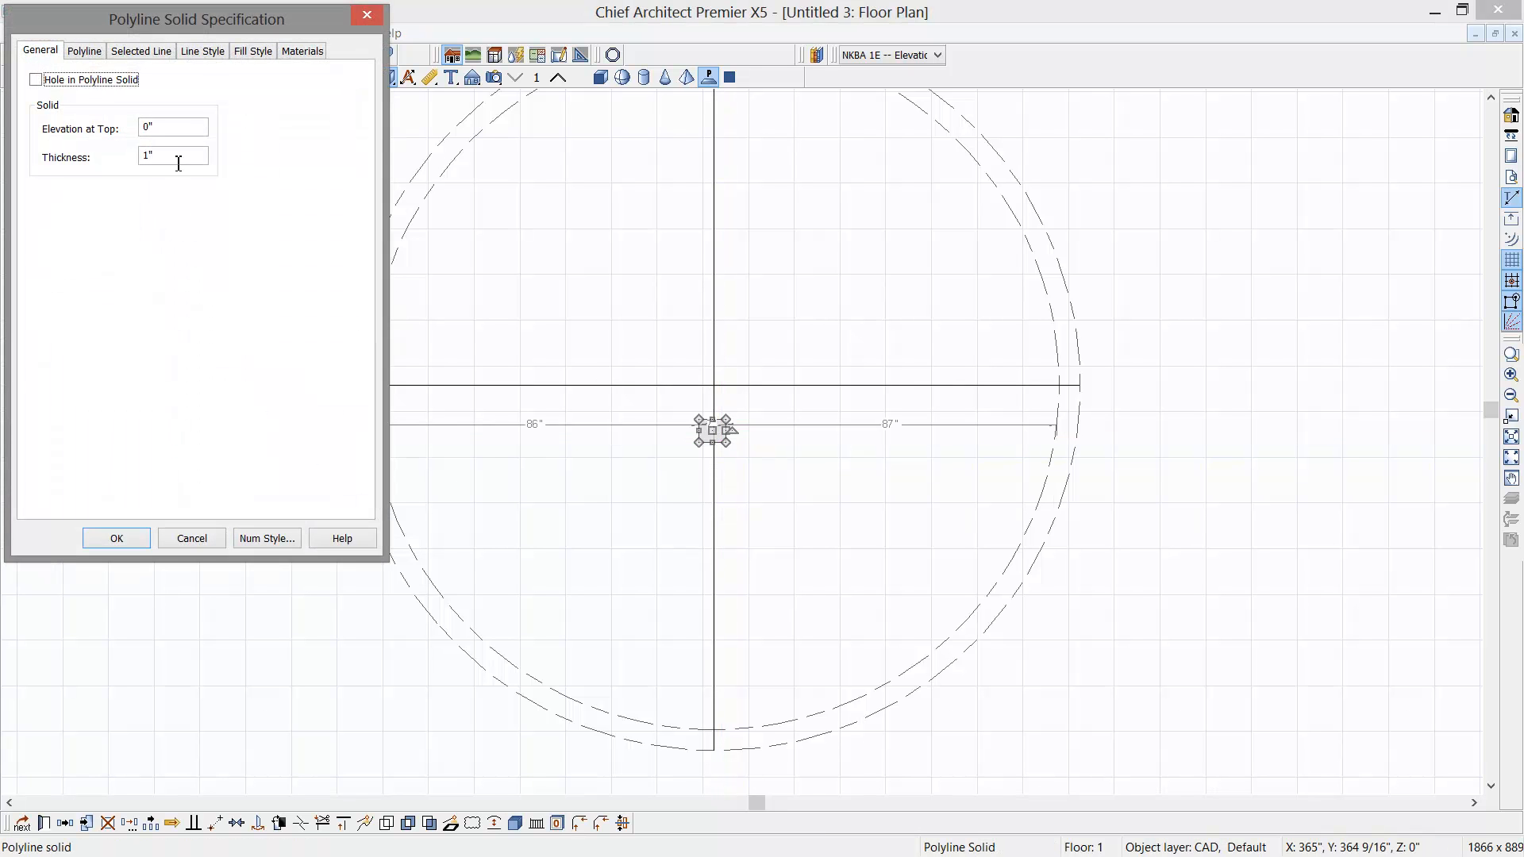
left_click(175, 133)
type("96")
key("Tab")
type("9")
left_click(117, 538)
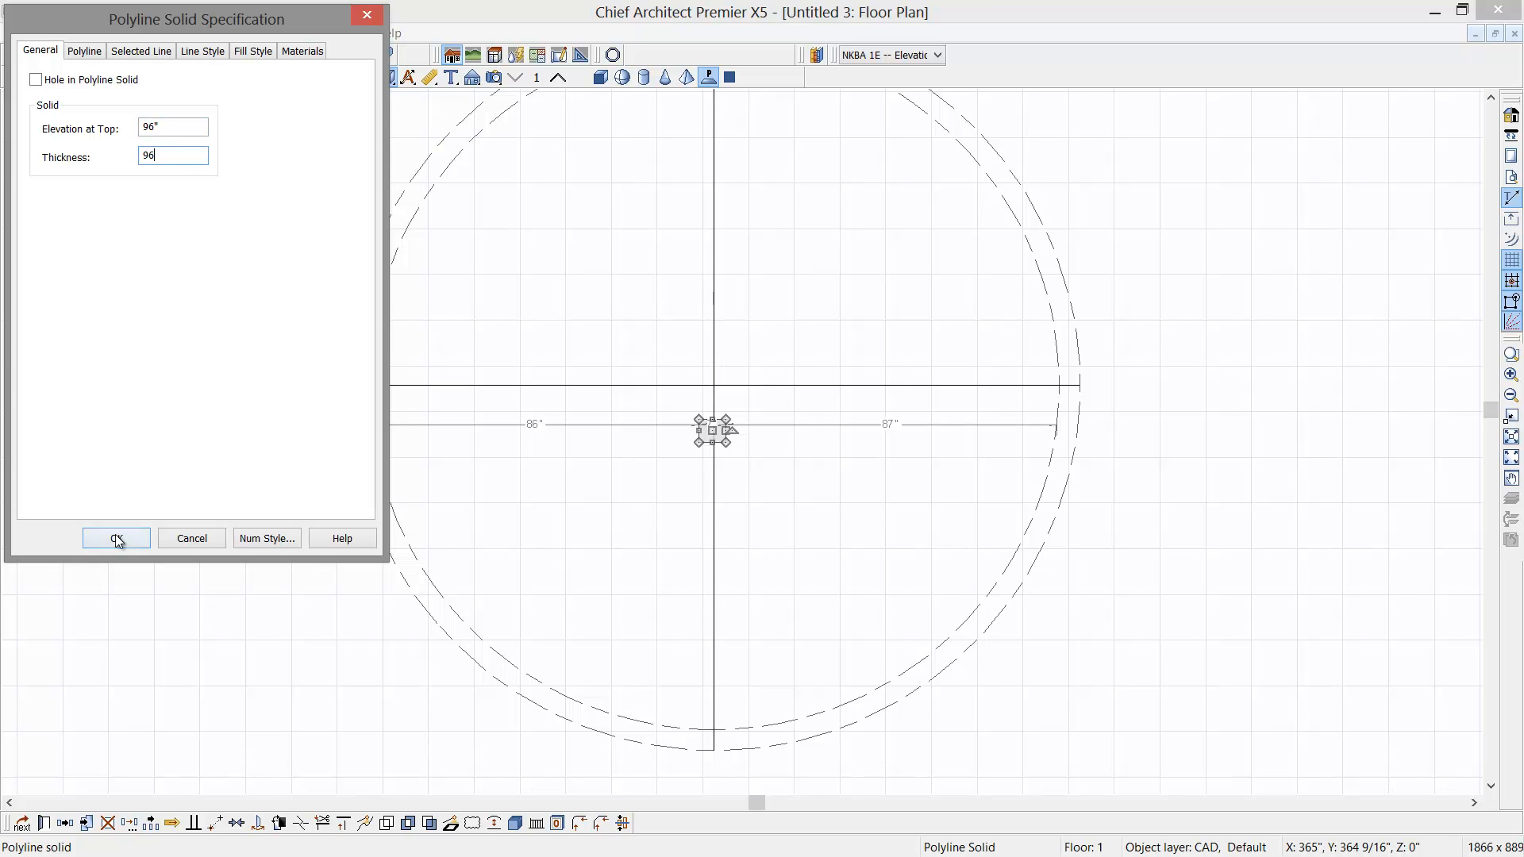
Step: Resize the post to 4 by 4 inches and move it just inside the inner circle, centred on the vertical reference line's lower end
scroll(726, 429, "up", 5)
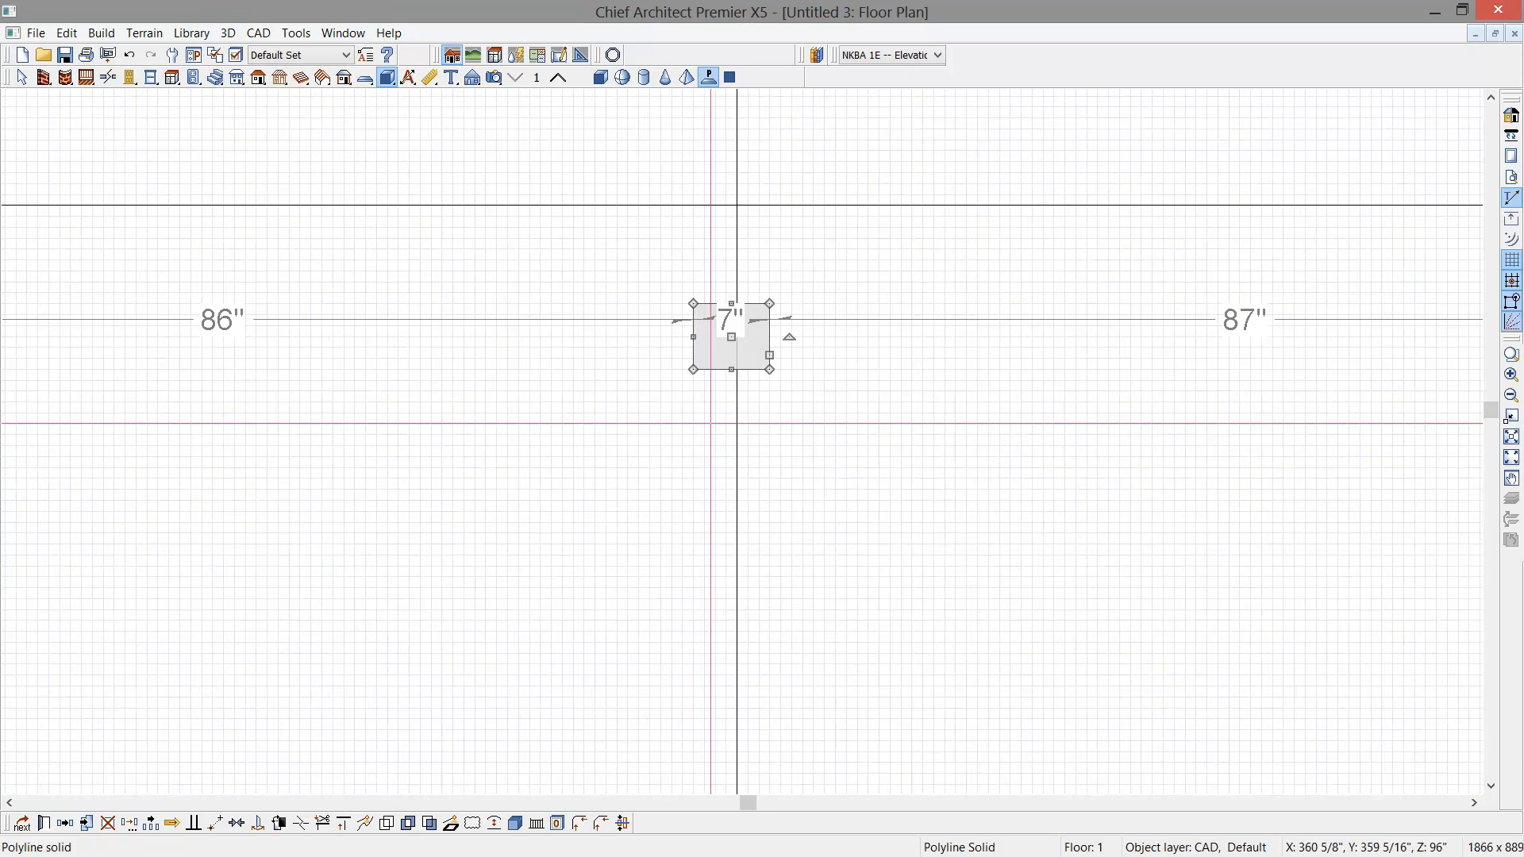
left_click(728, 317)
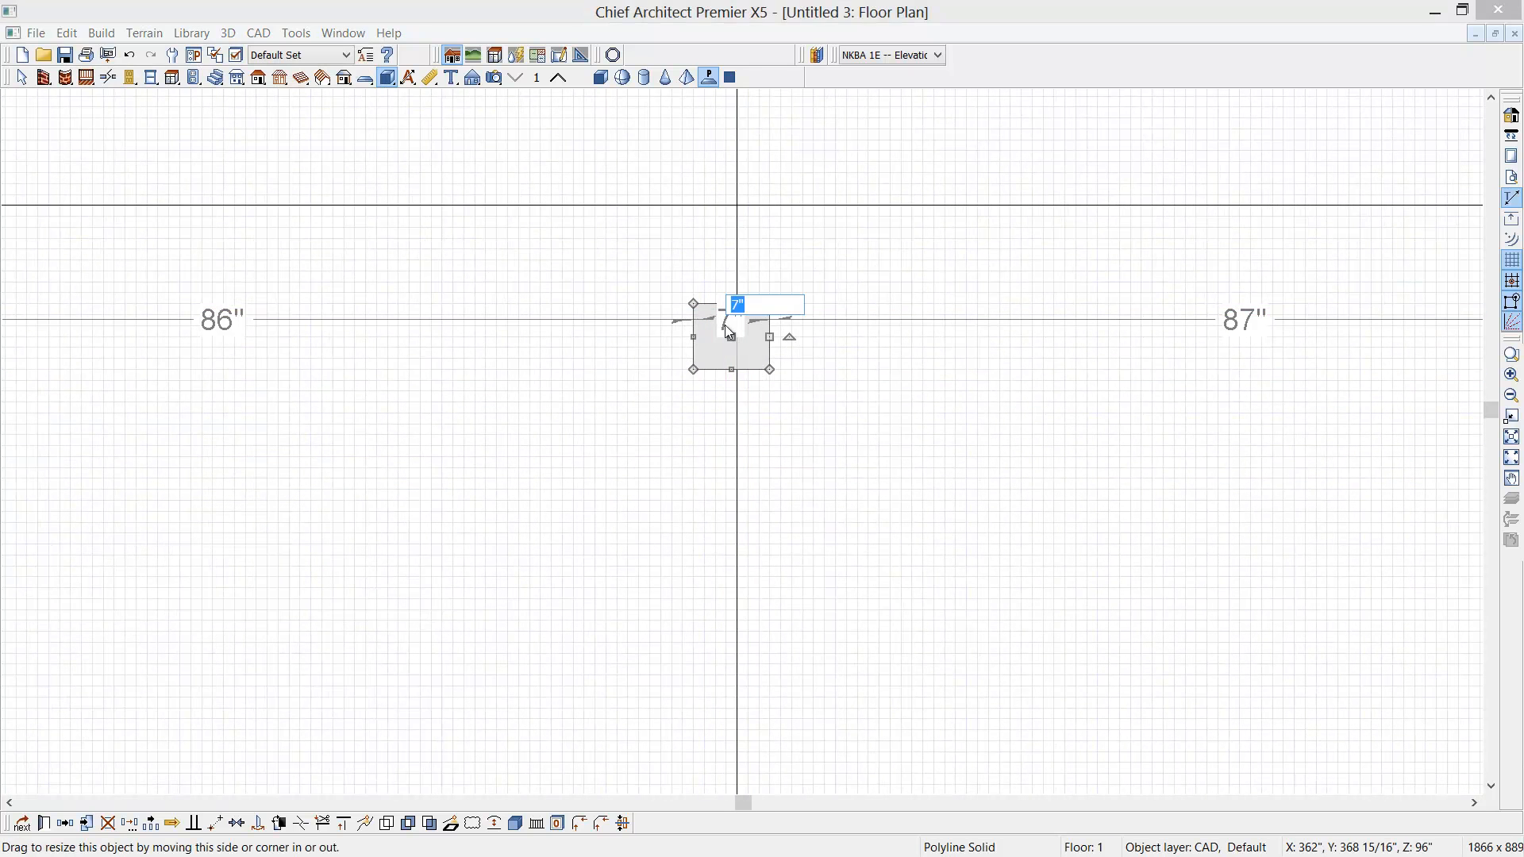
type("4")
key("Return")
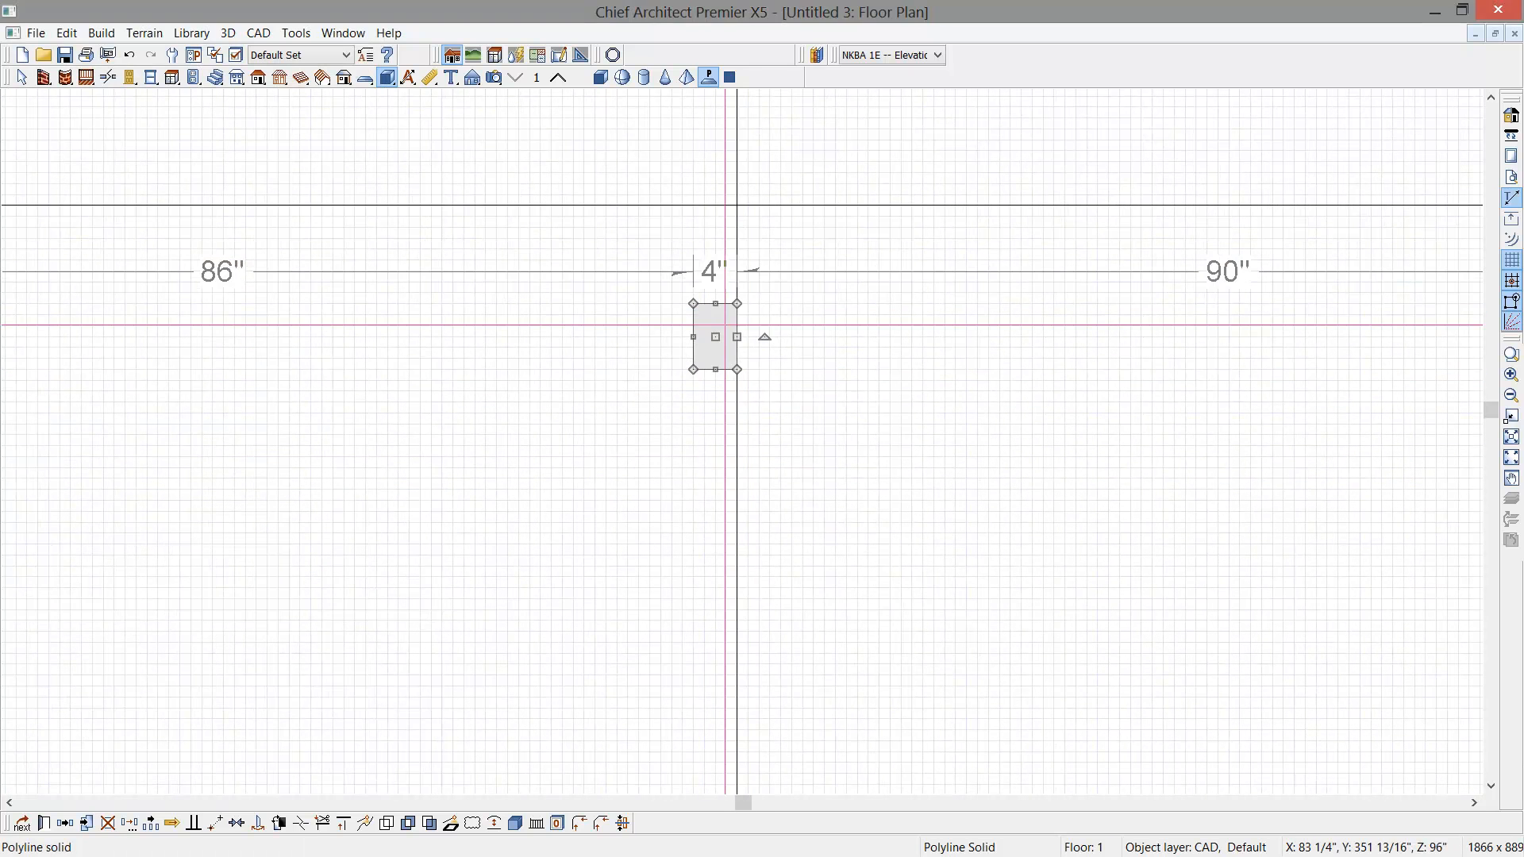
left_click(715, 369)
left_click(761, 339)
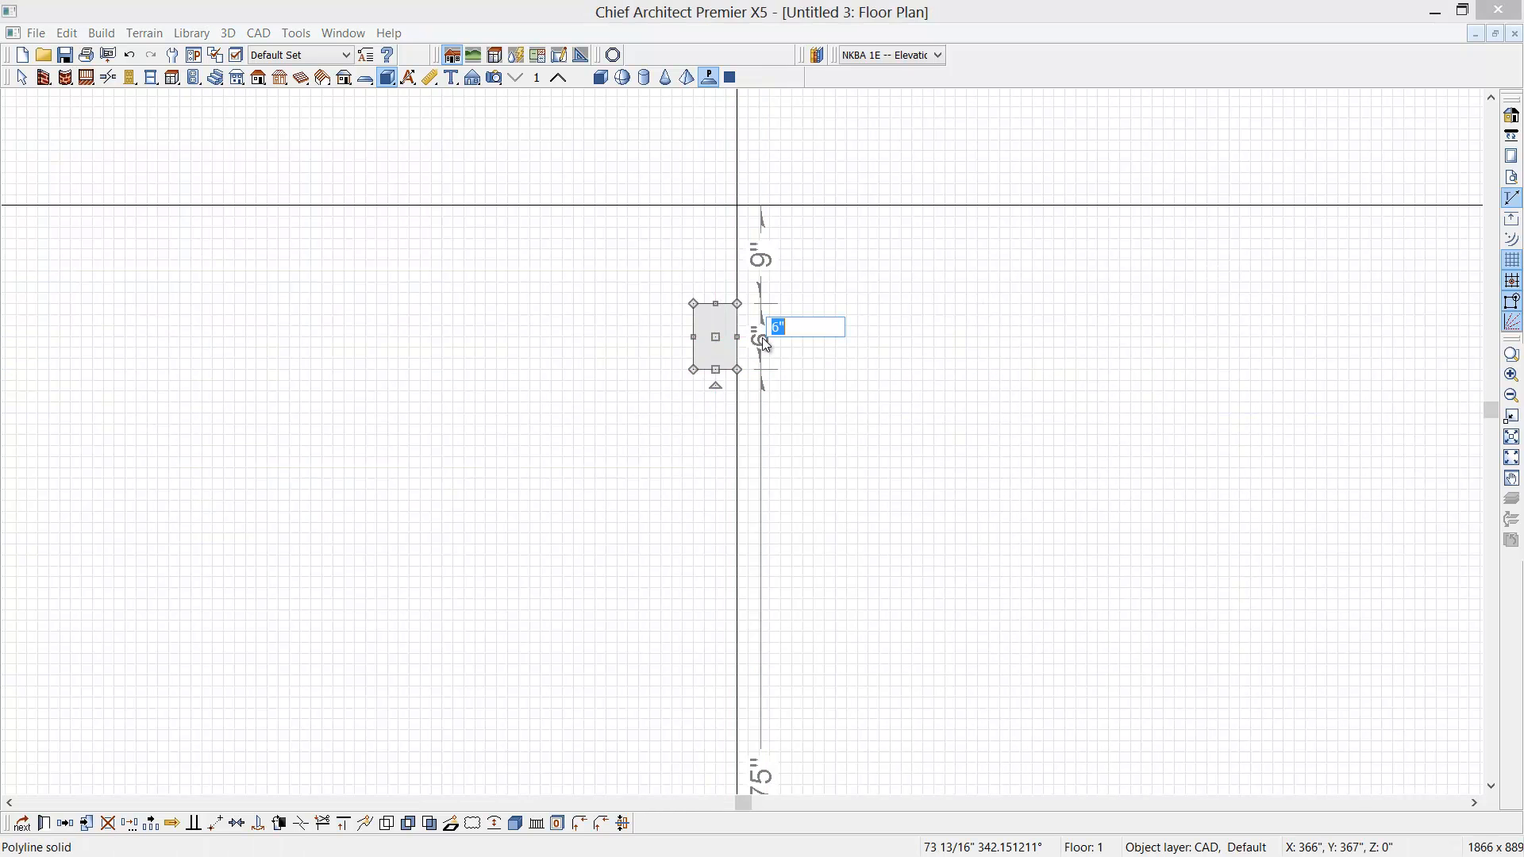
type("4")
key("Return")
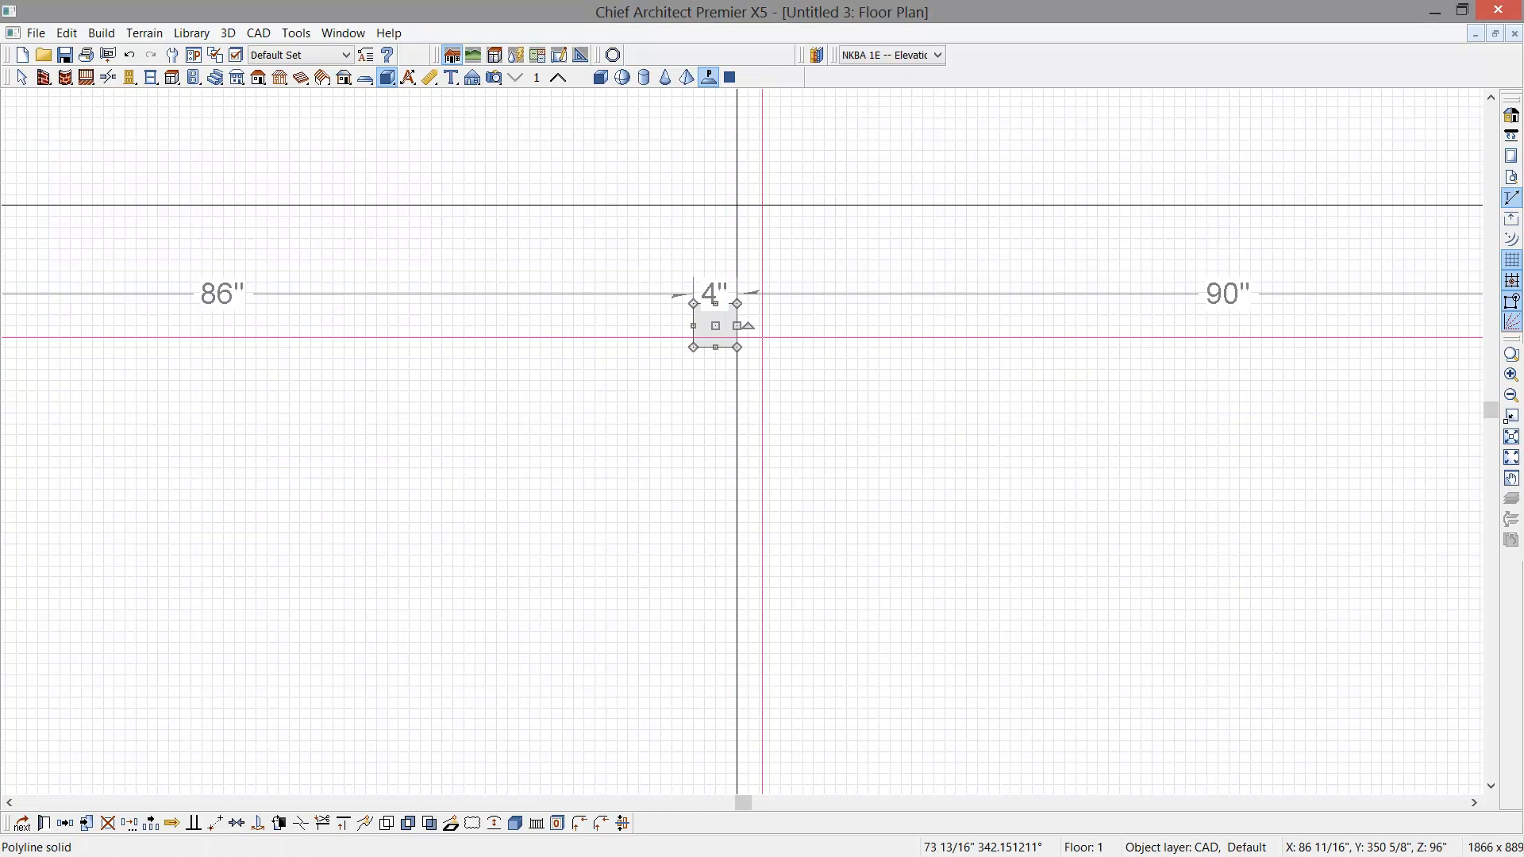
scroll(714, 325, "down", 3)
left_click_drag(714, 325, 726, 760)
Step: Copy the post along the vertical reference line with a relative Y offset of 72 inches towards the circle's centre
left_click(65, 823)
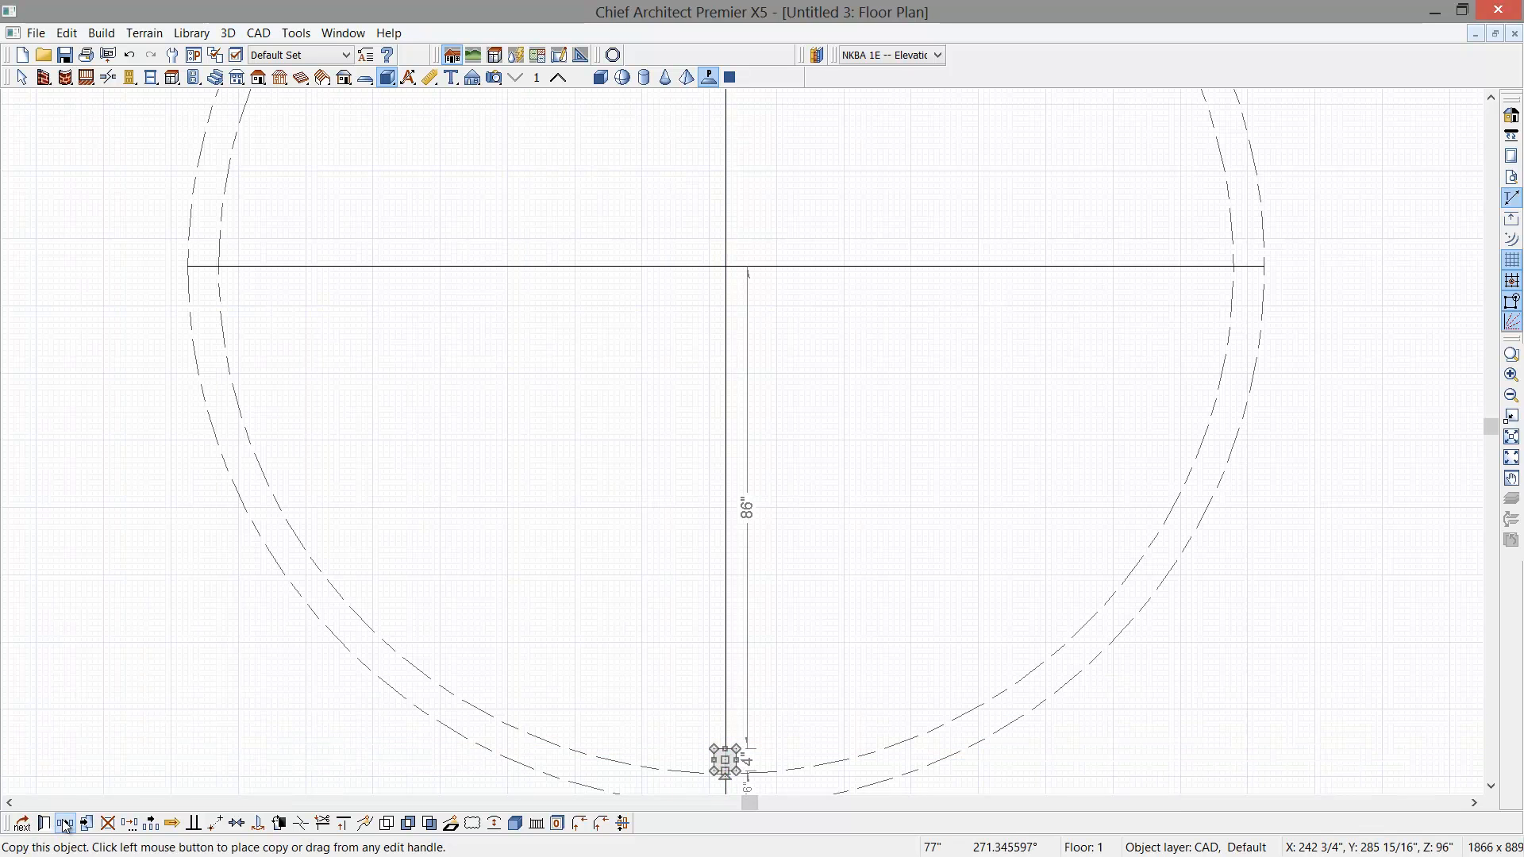
left_click_drag(726, 760, 720, 423)
key("Tab")
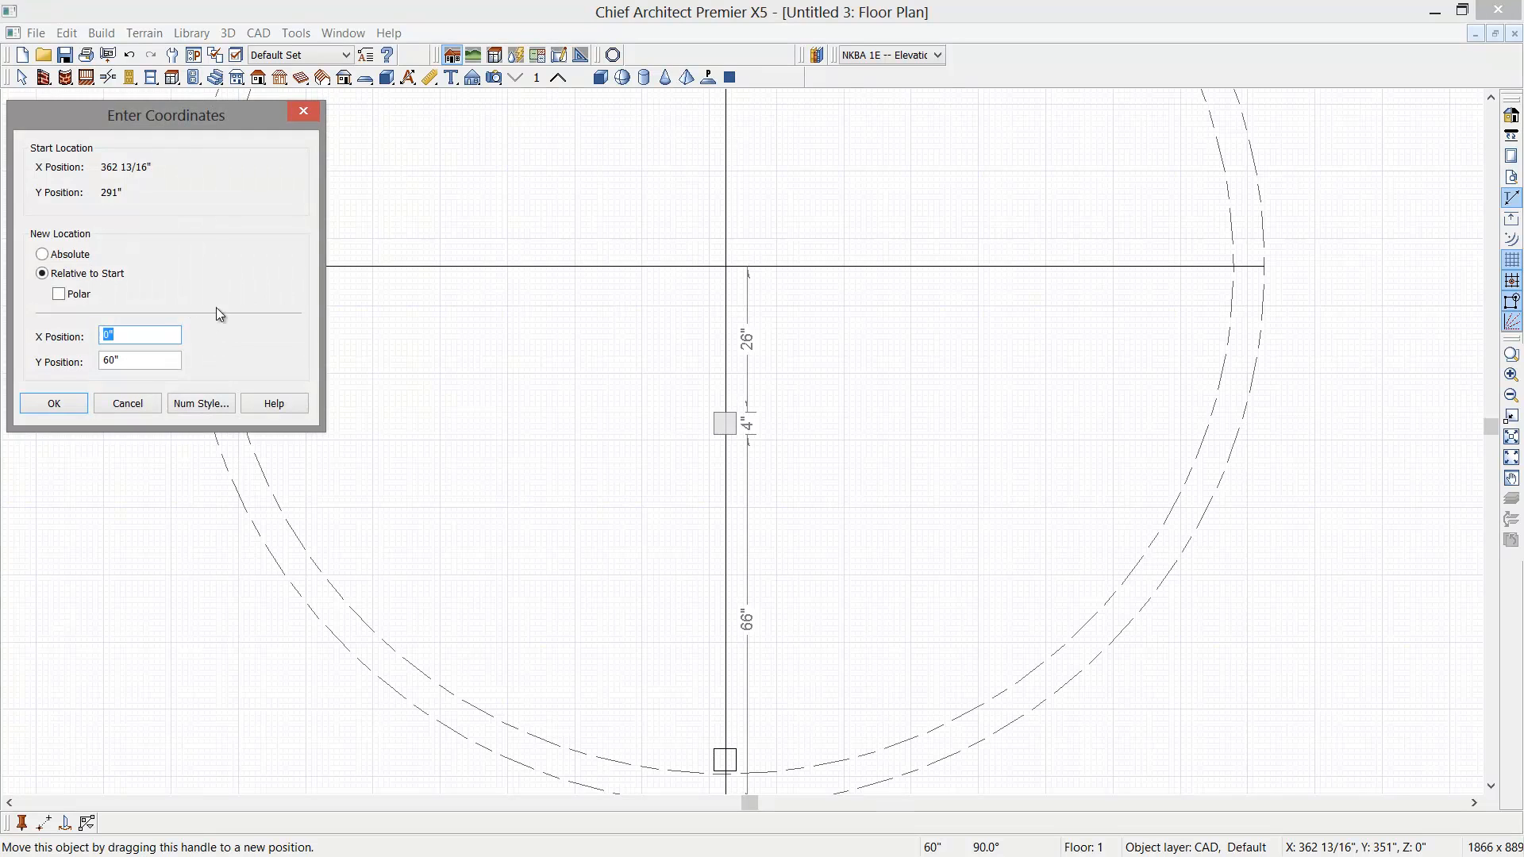
key("Tab")
type("72")
left_click(73, 405)
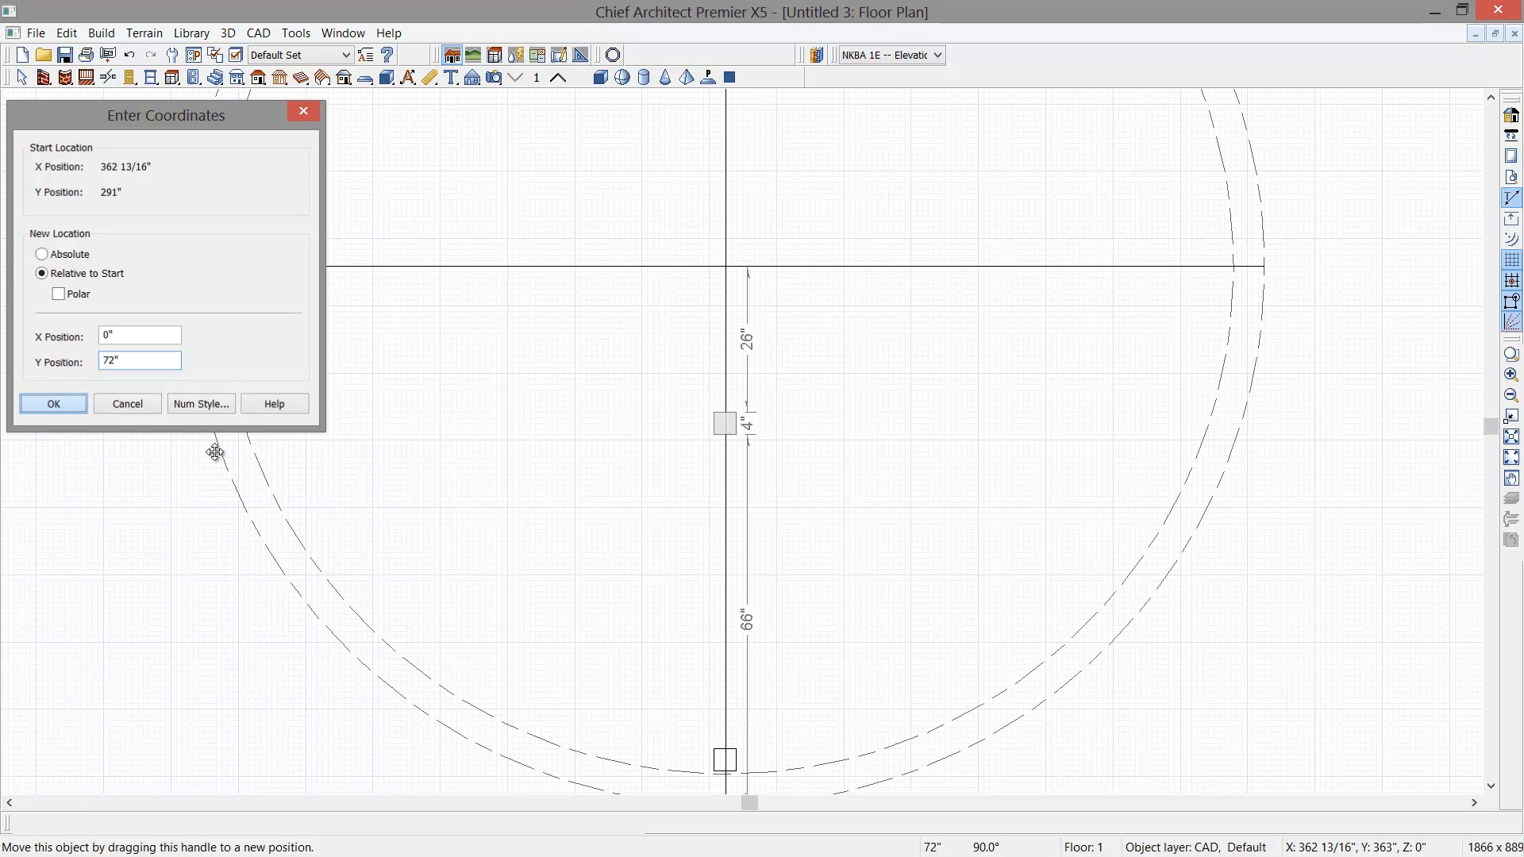
Step: Reflect a copy of both posts about the horizontal reference line to the opposite side of the circle
scroll(693, 405, "down", 1)
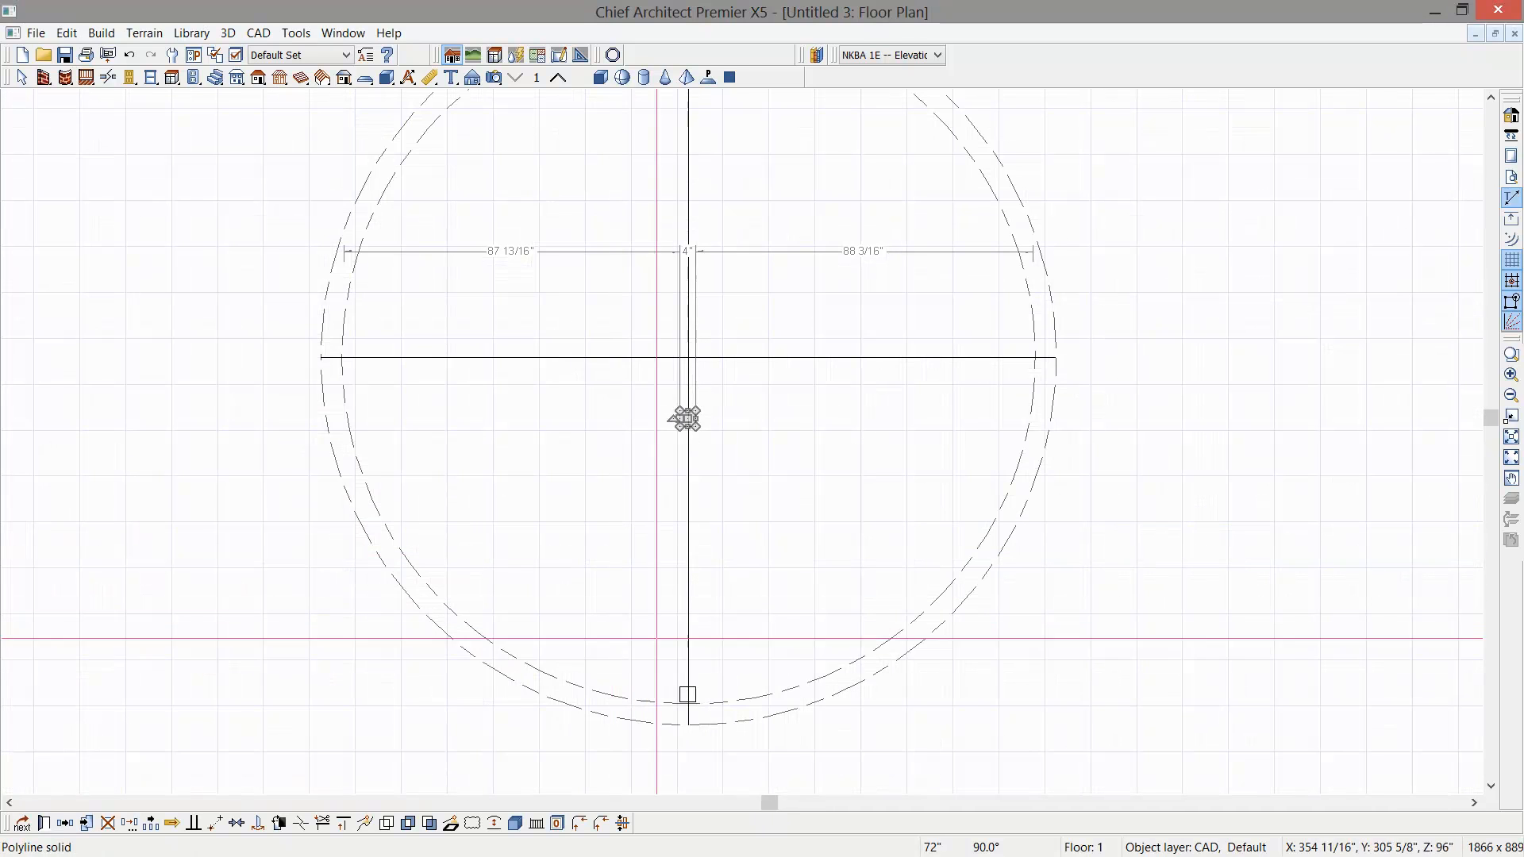
left_click(681, 692, "shift")
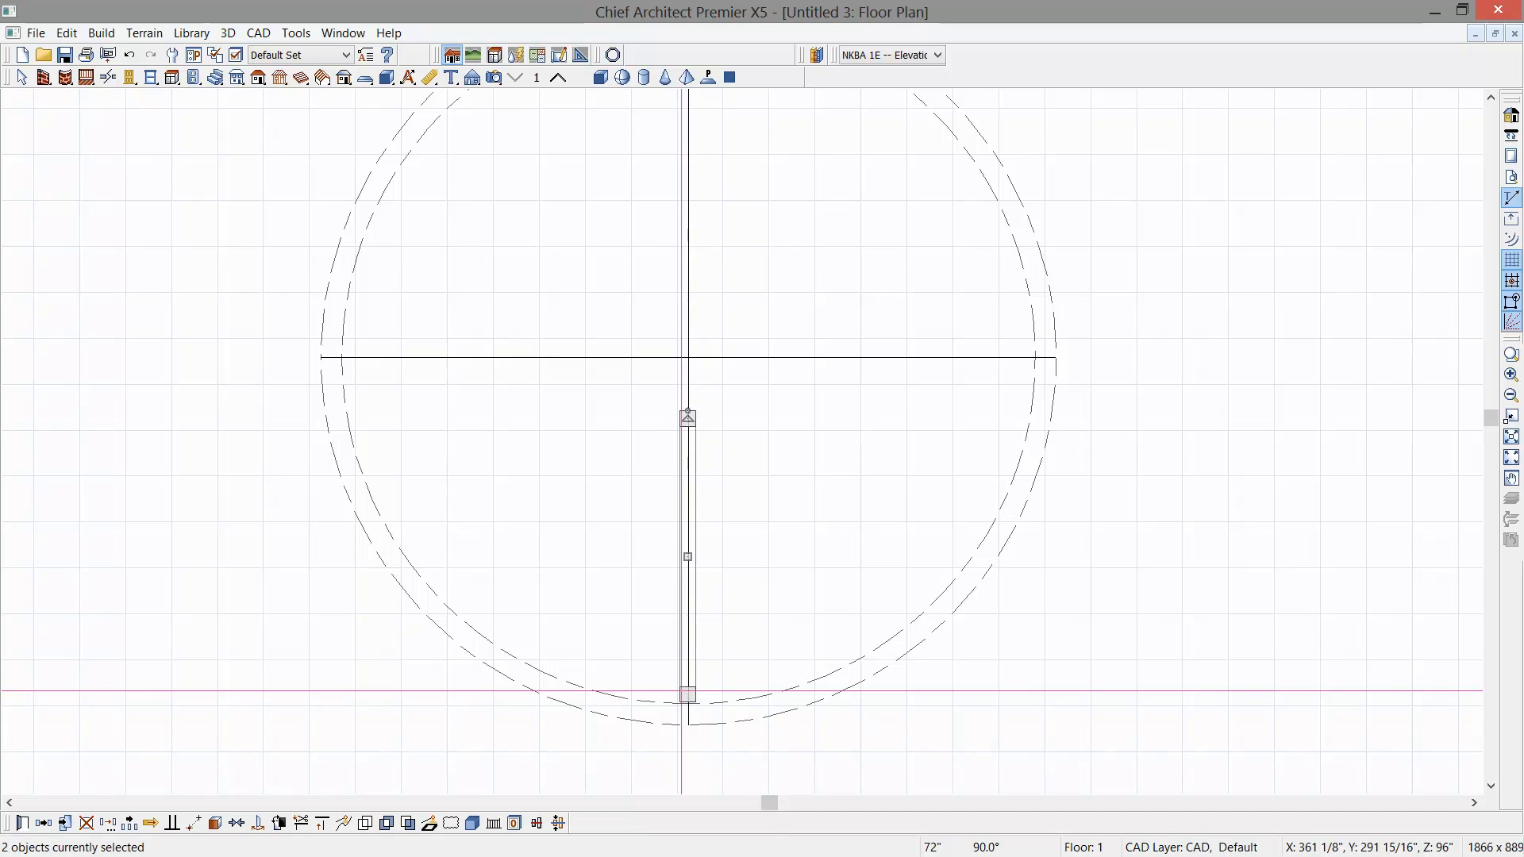
scroll(623, 702, "down", 2)
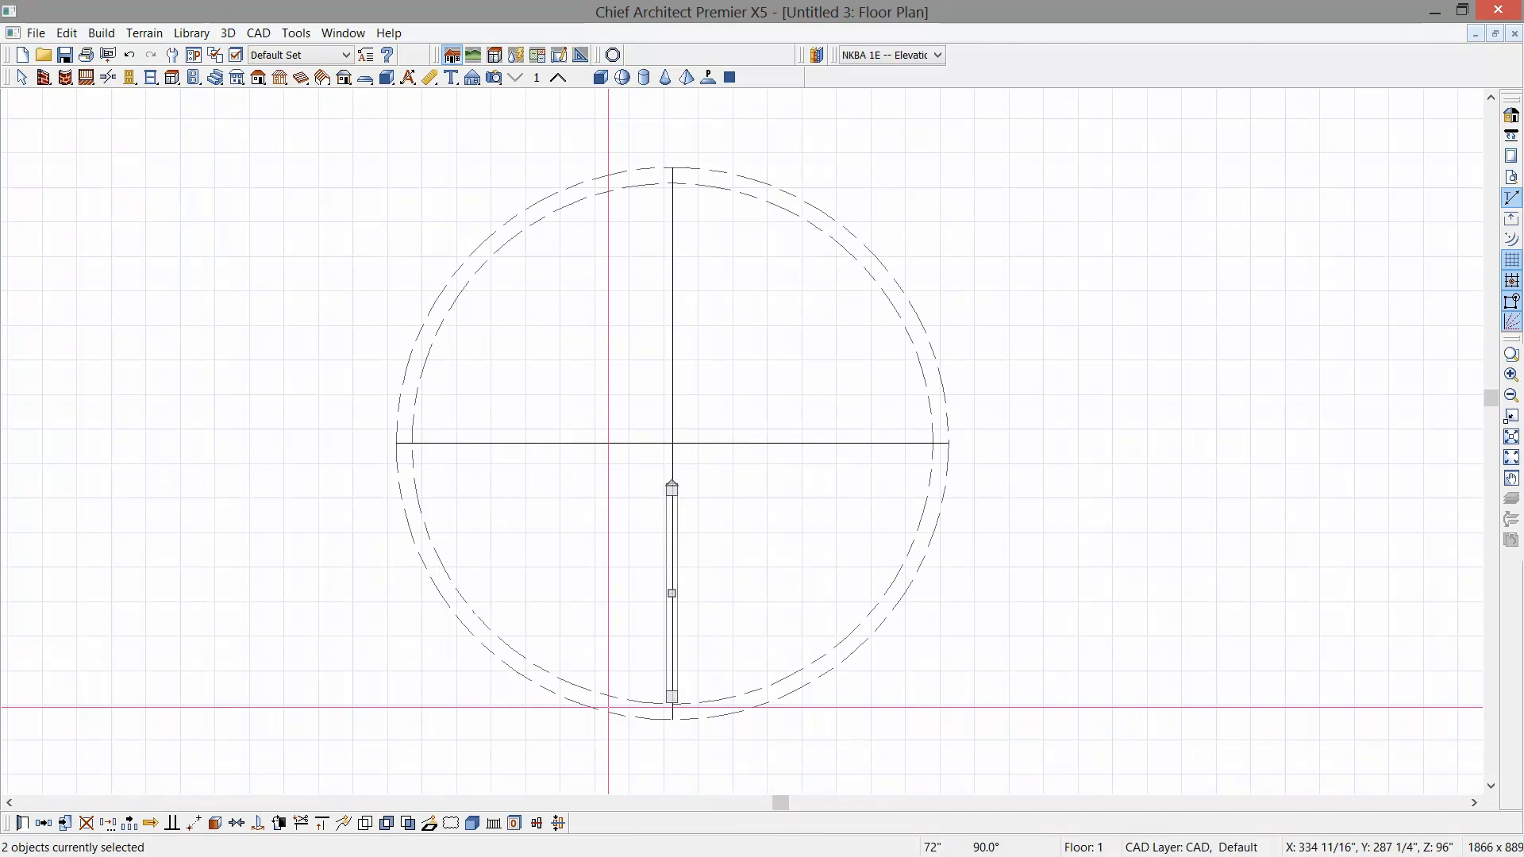
left_click(44, 823)
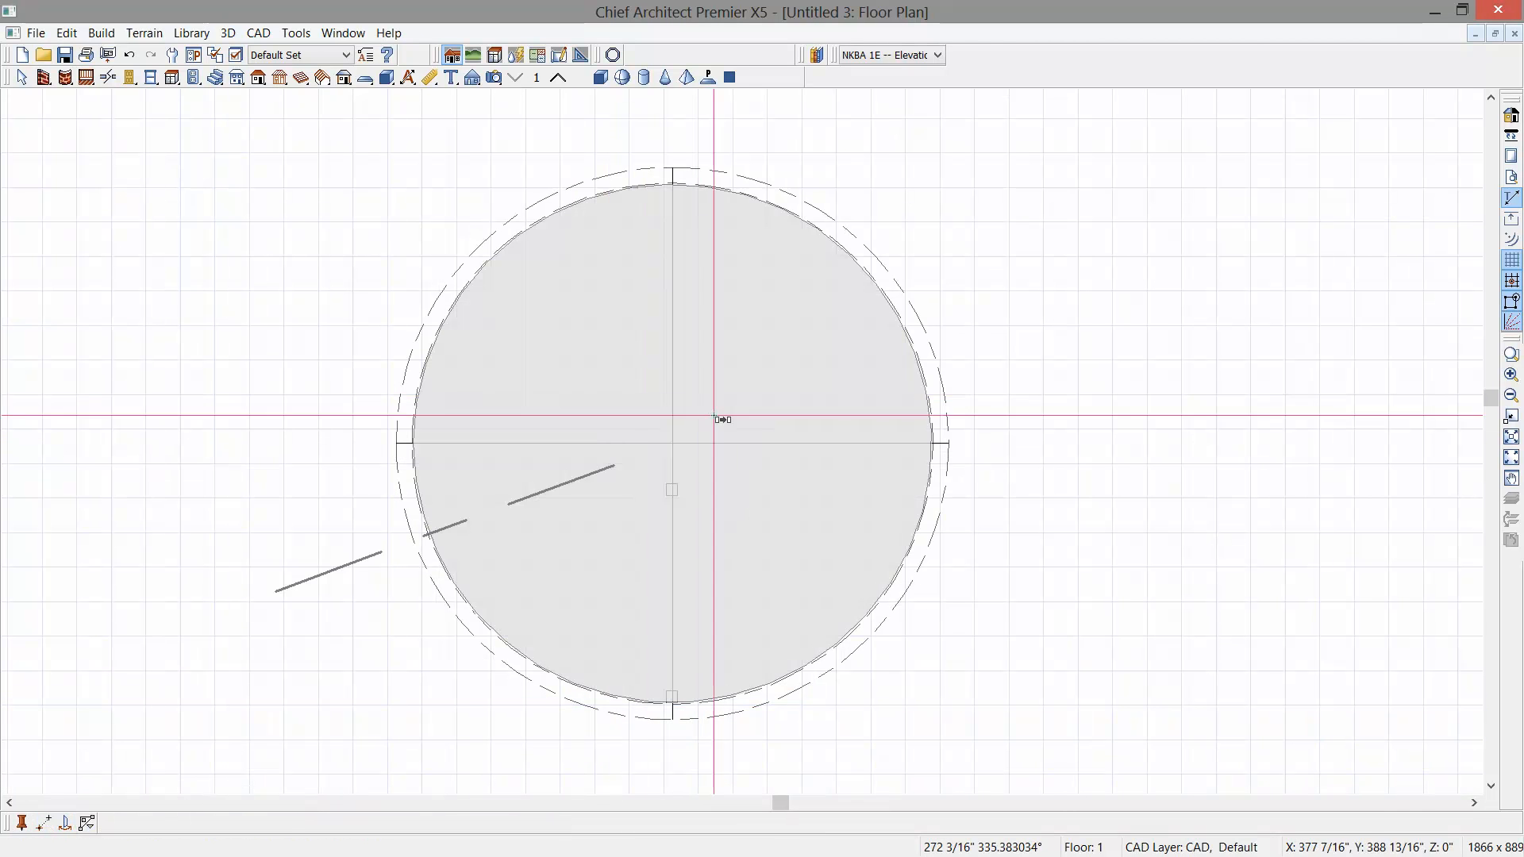
left_click(714, 444)
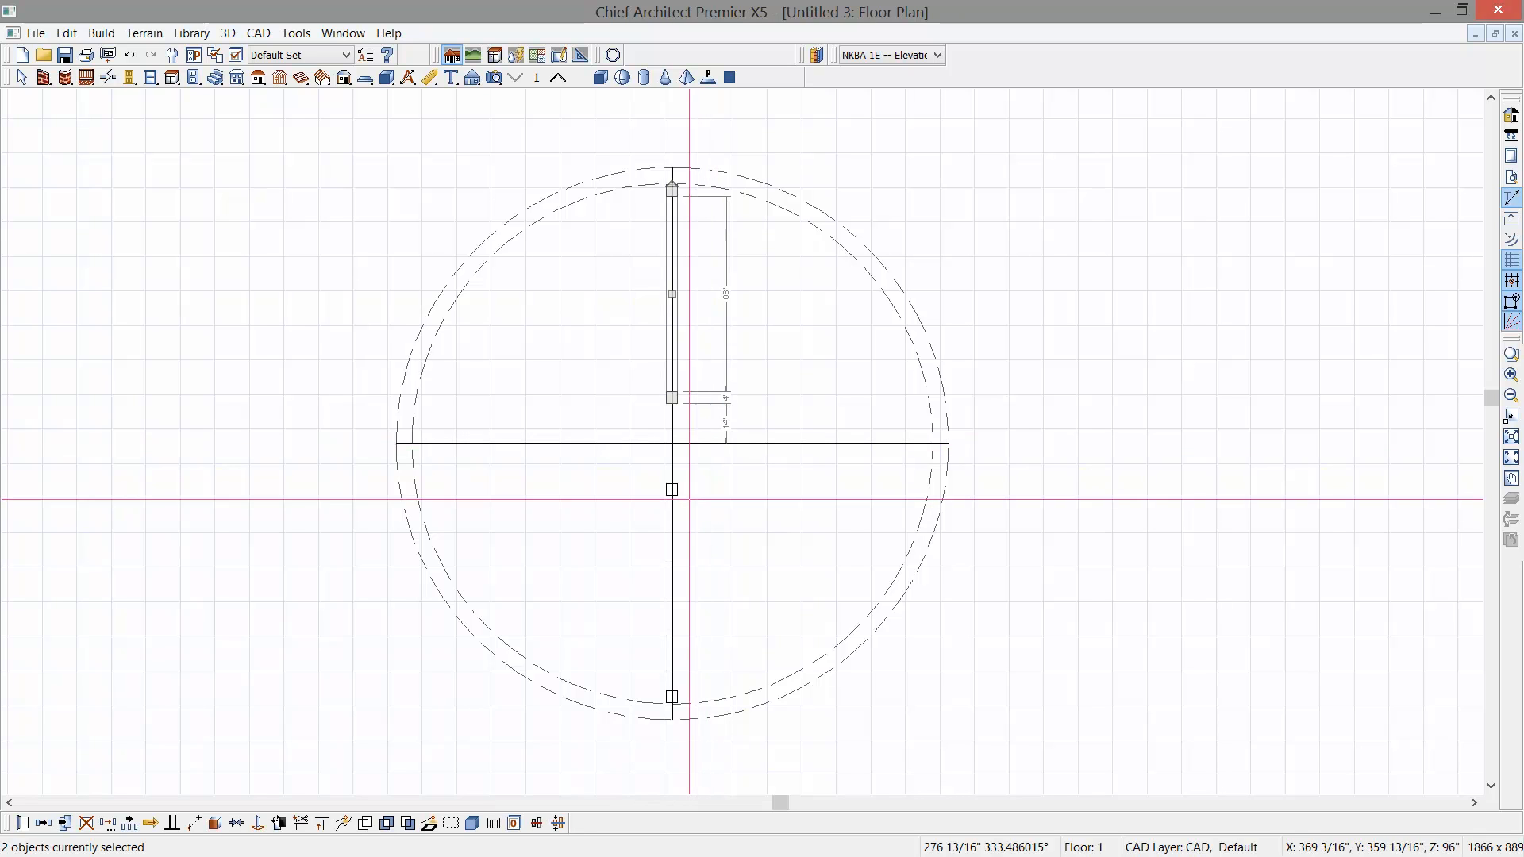
Step: Replicate all four posts once, rotated 90° about their common centre, onto the horizontal reference line
left_click(673, 492, "shift")
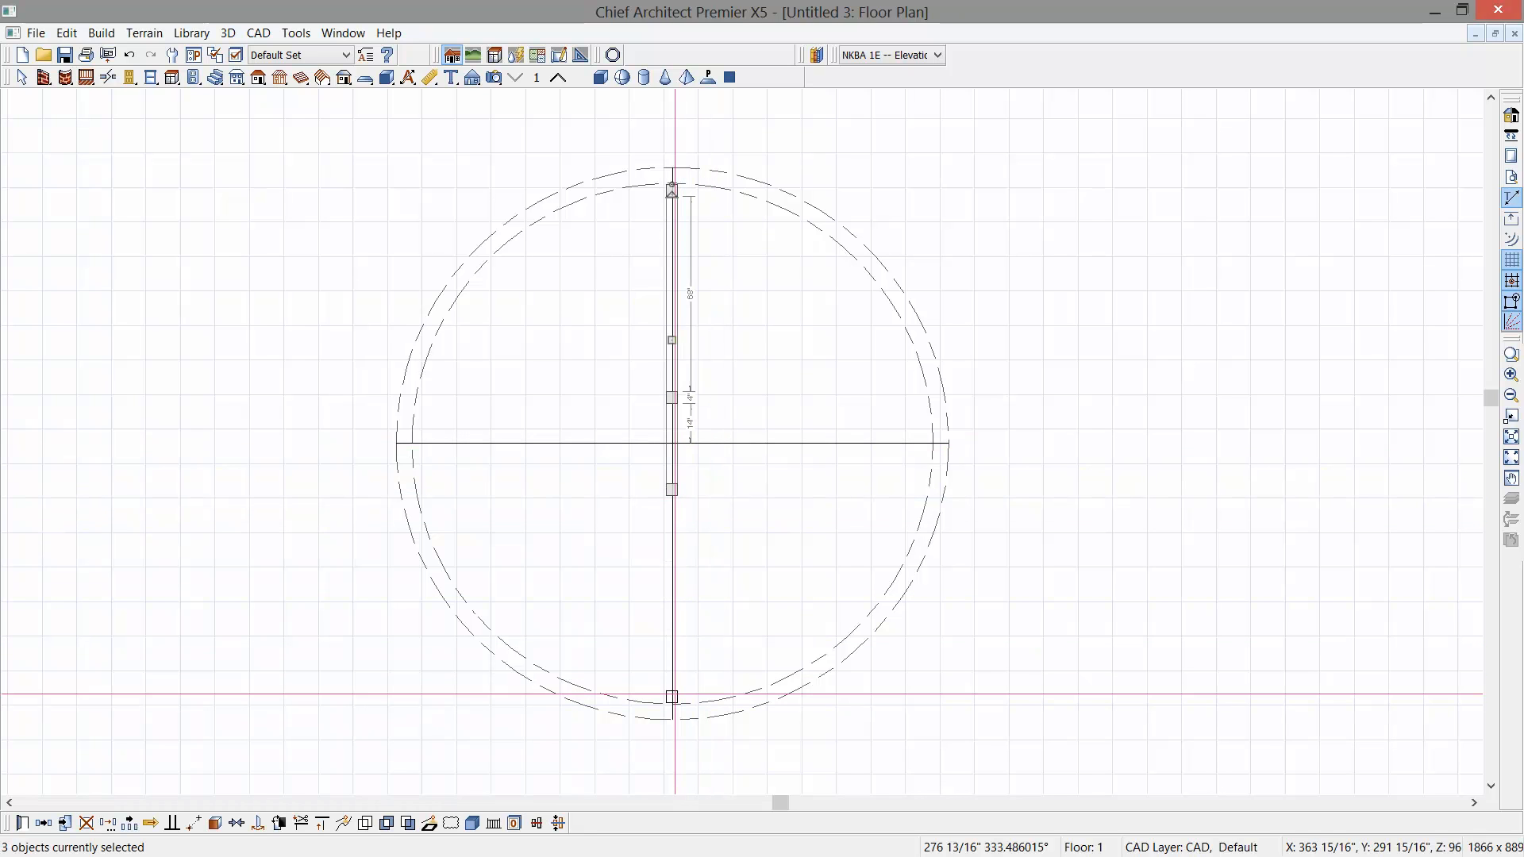
left_click(673, 647, "shift")
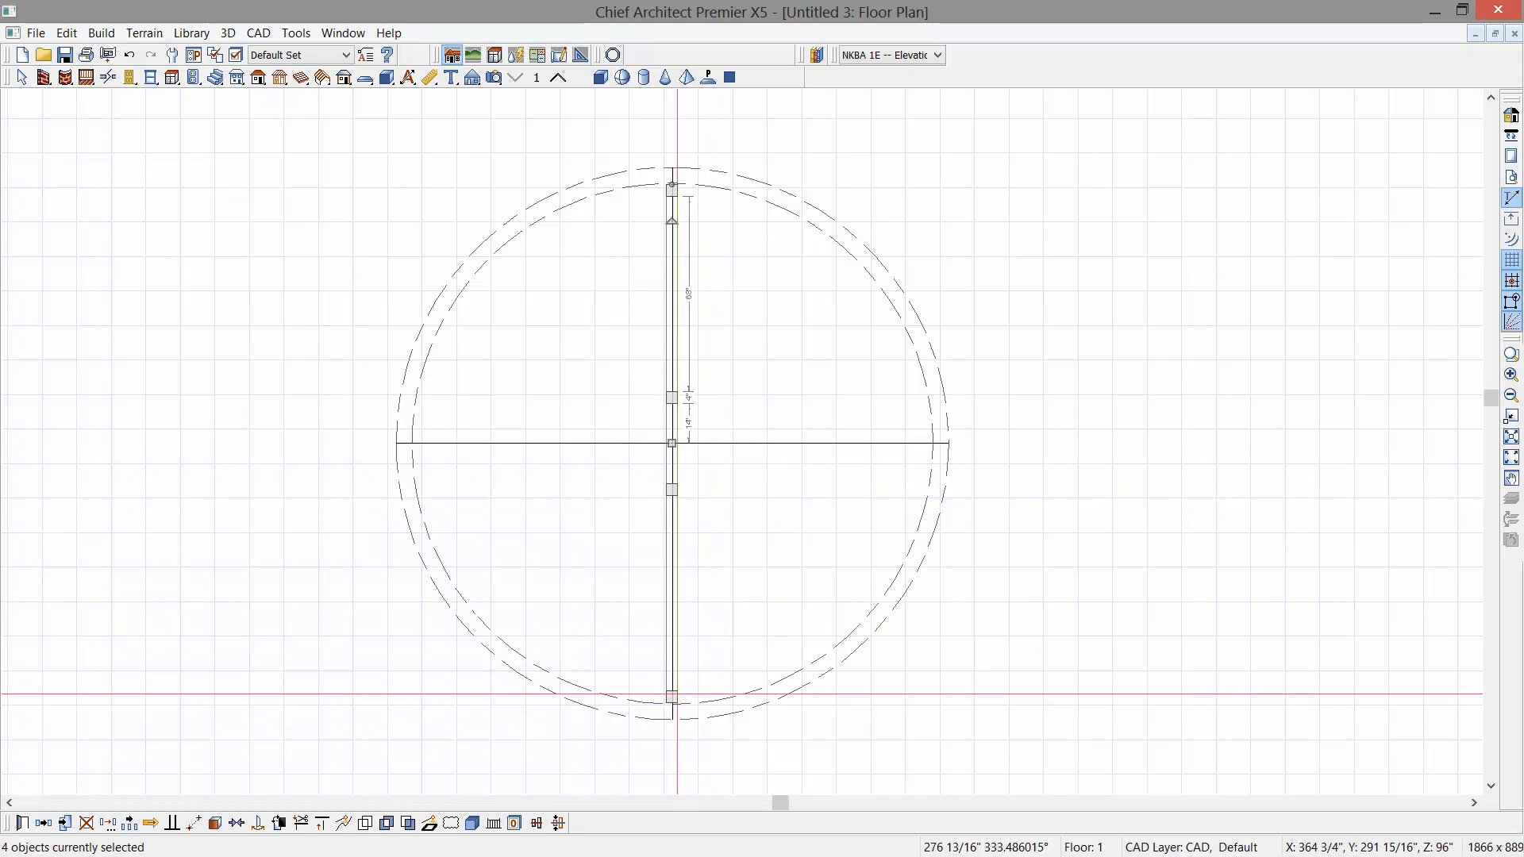
left_click(107, 823)
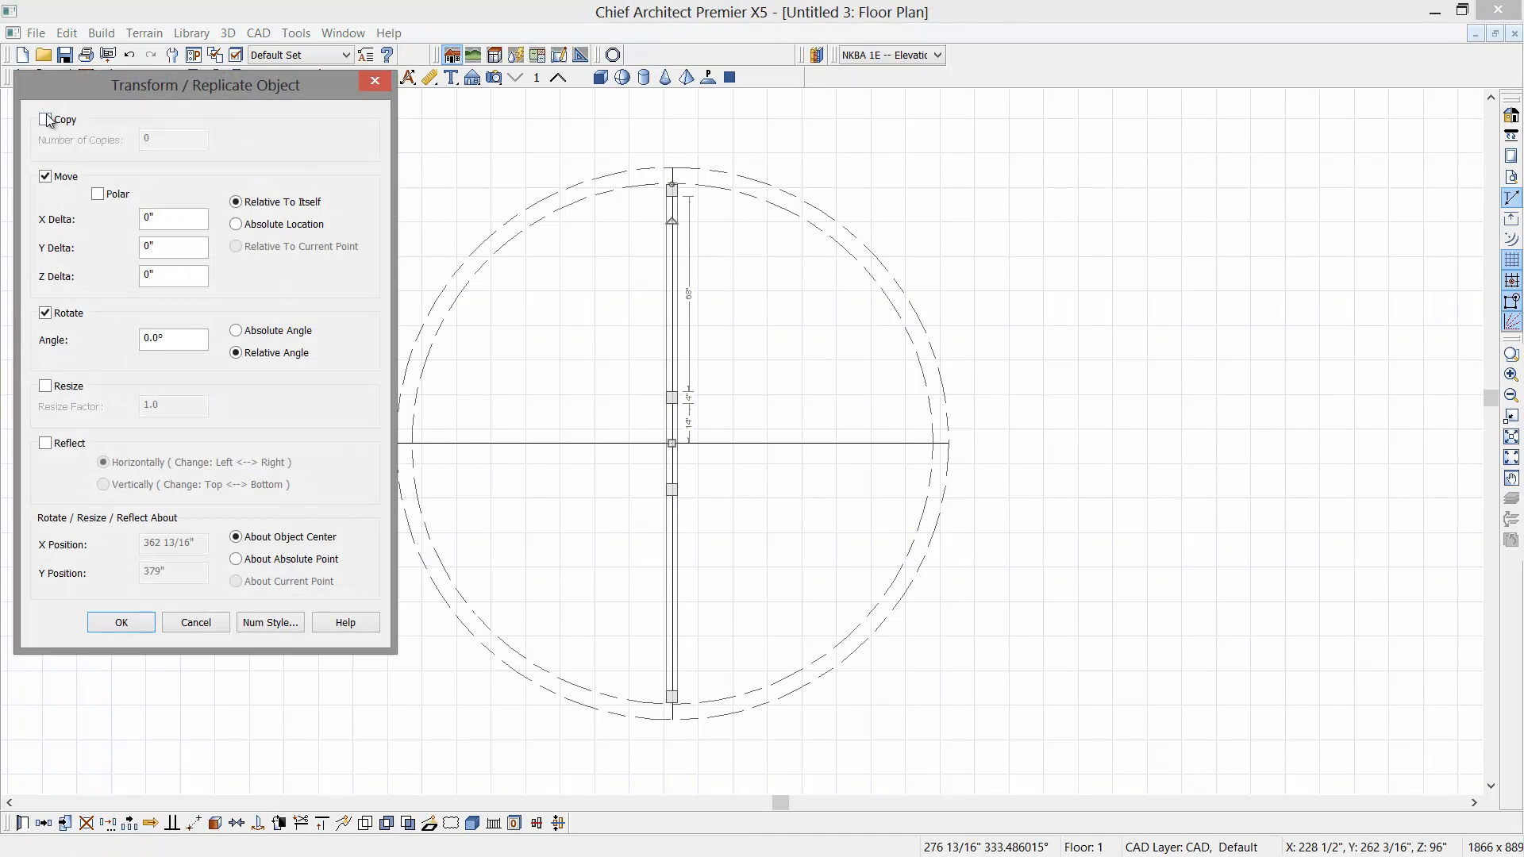
left_click(45, 119)
left_click_drag(182, 338, 97, 338)
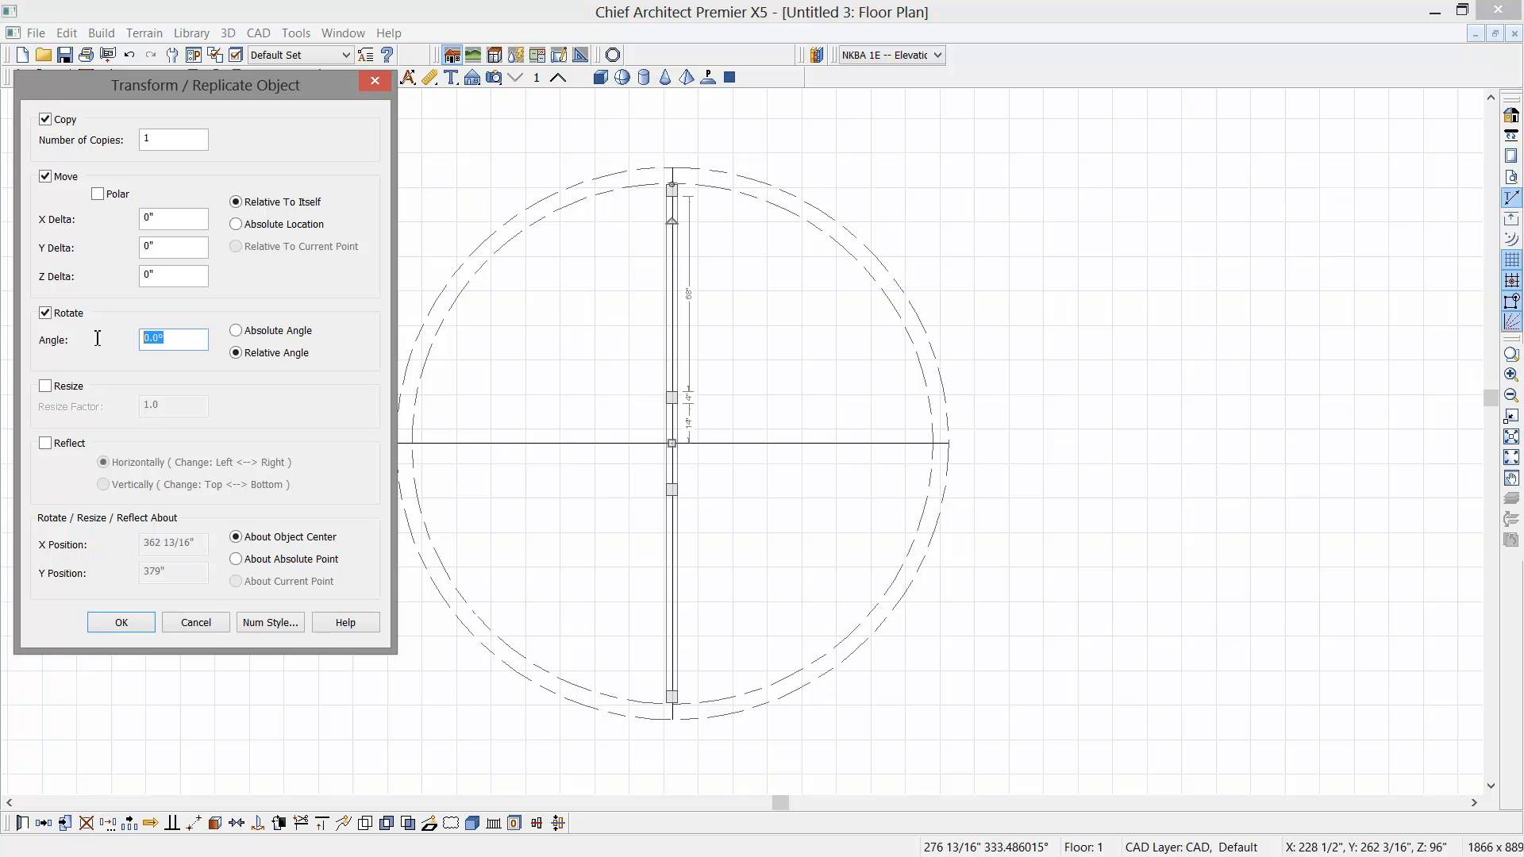
type("90")
left_click(123, 624)
key("space")
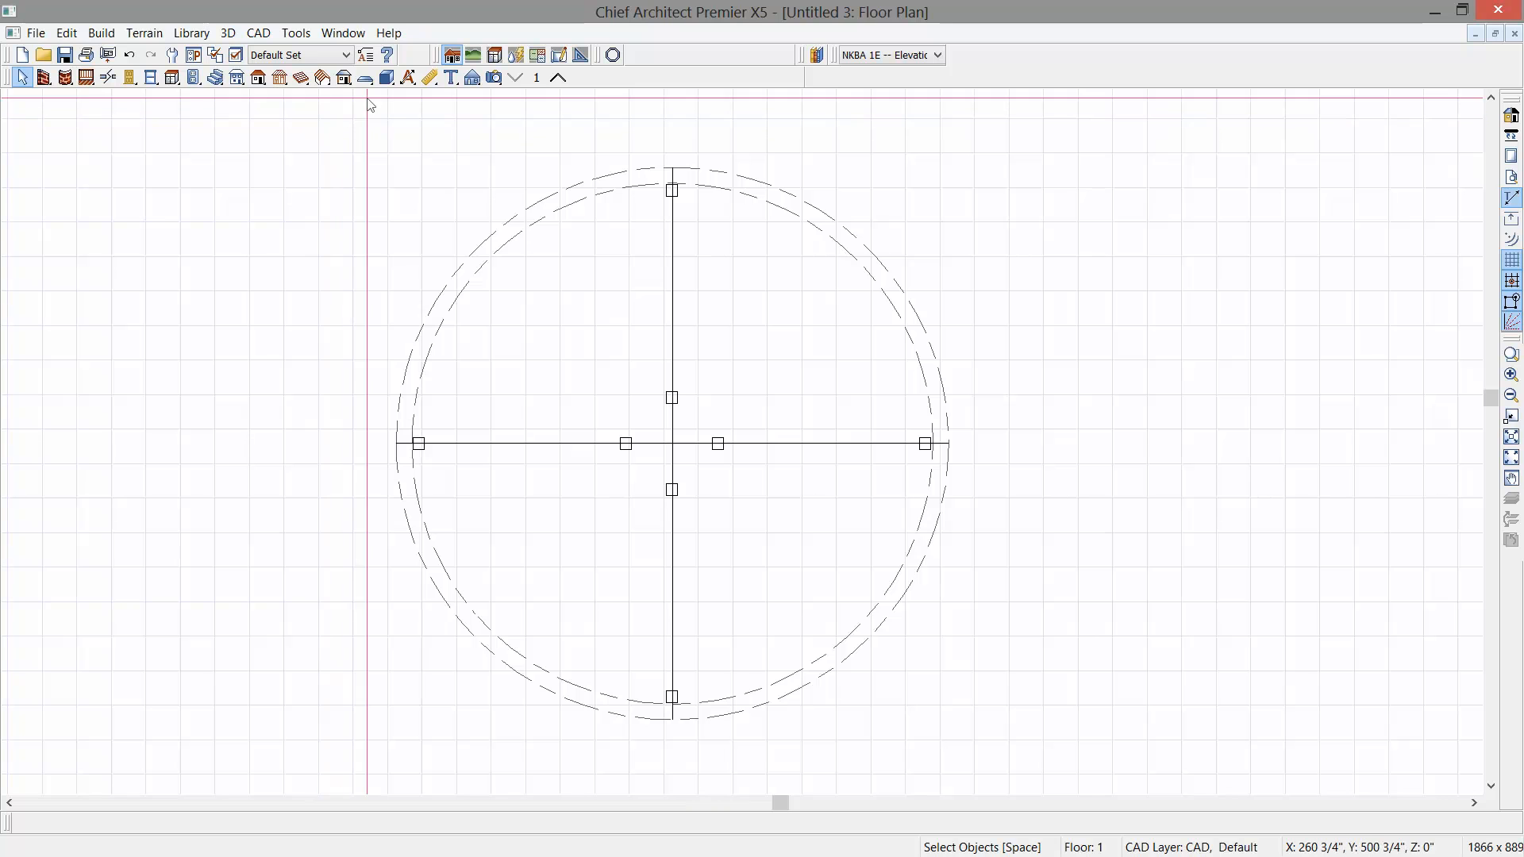
Step: Draw a polyline solid panel 4 inches wide between the two posts on the circle's left side
left_click(386, 77)
left_click(708, 77)
scroll(444, 508, "up", 3)
left_click_drag(380, 402, 711, 420)
scroll(710, 420, "up", 1)
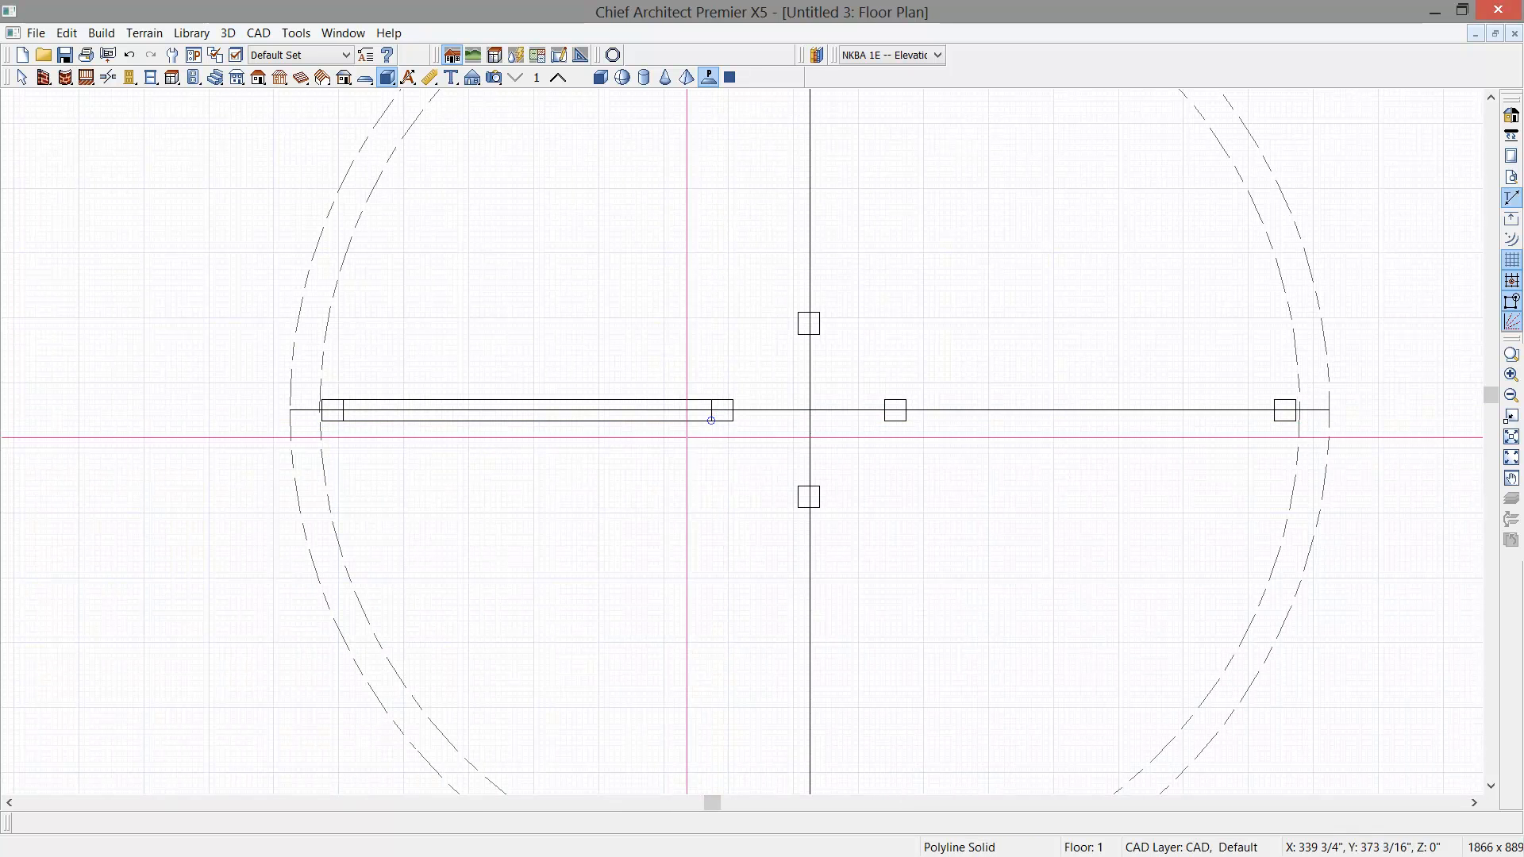
Step: Set the panel's elevation at top to 96 inches and its thickness to 54 inches
left_click(588, 423)
double_click(587, 423)
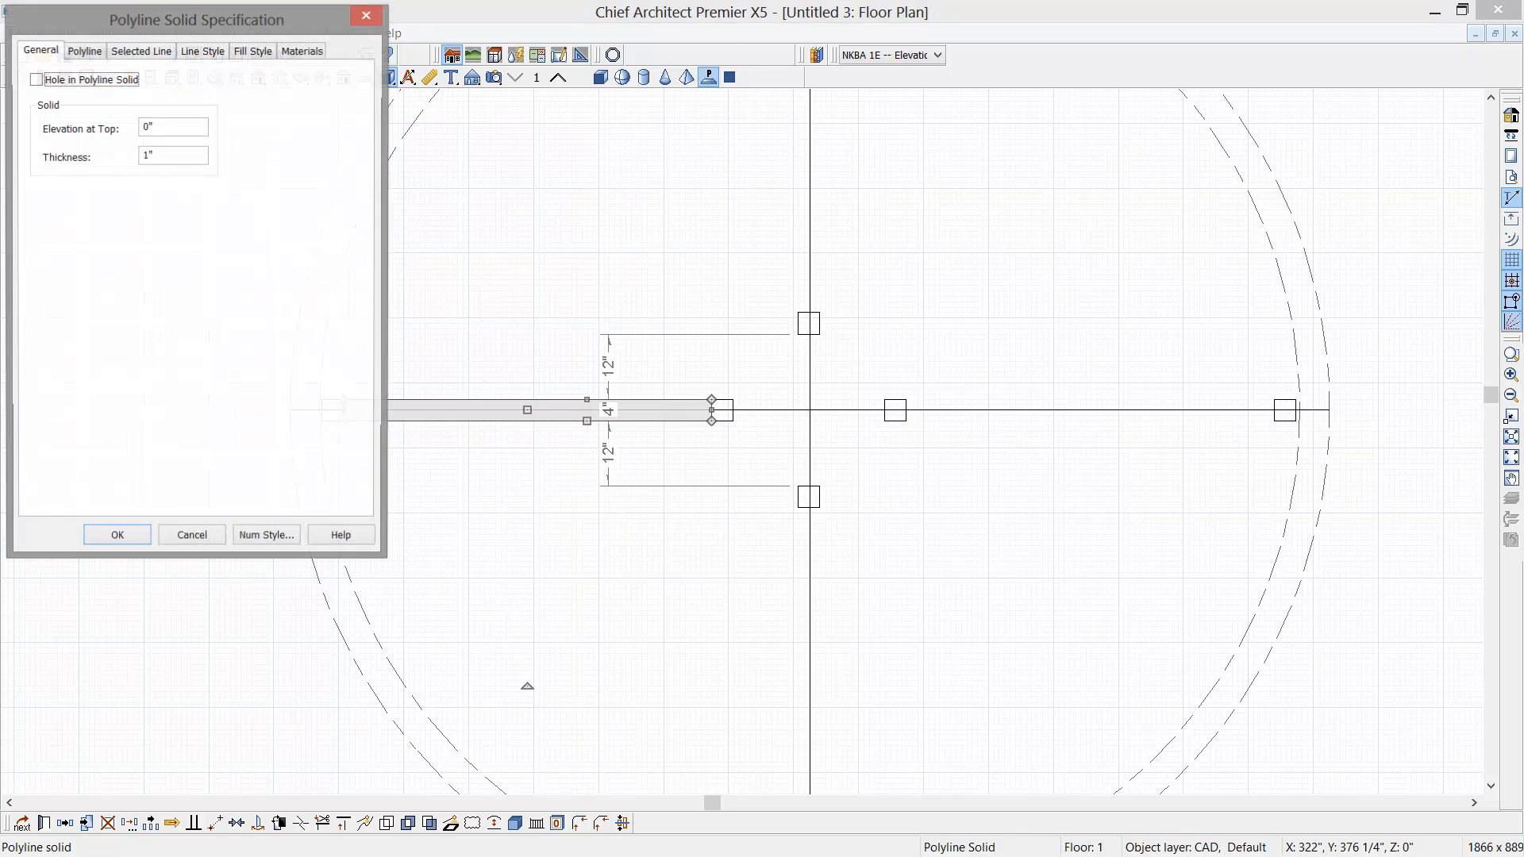
double_click(149, 125)
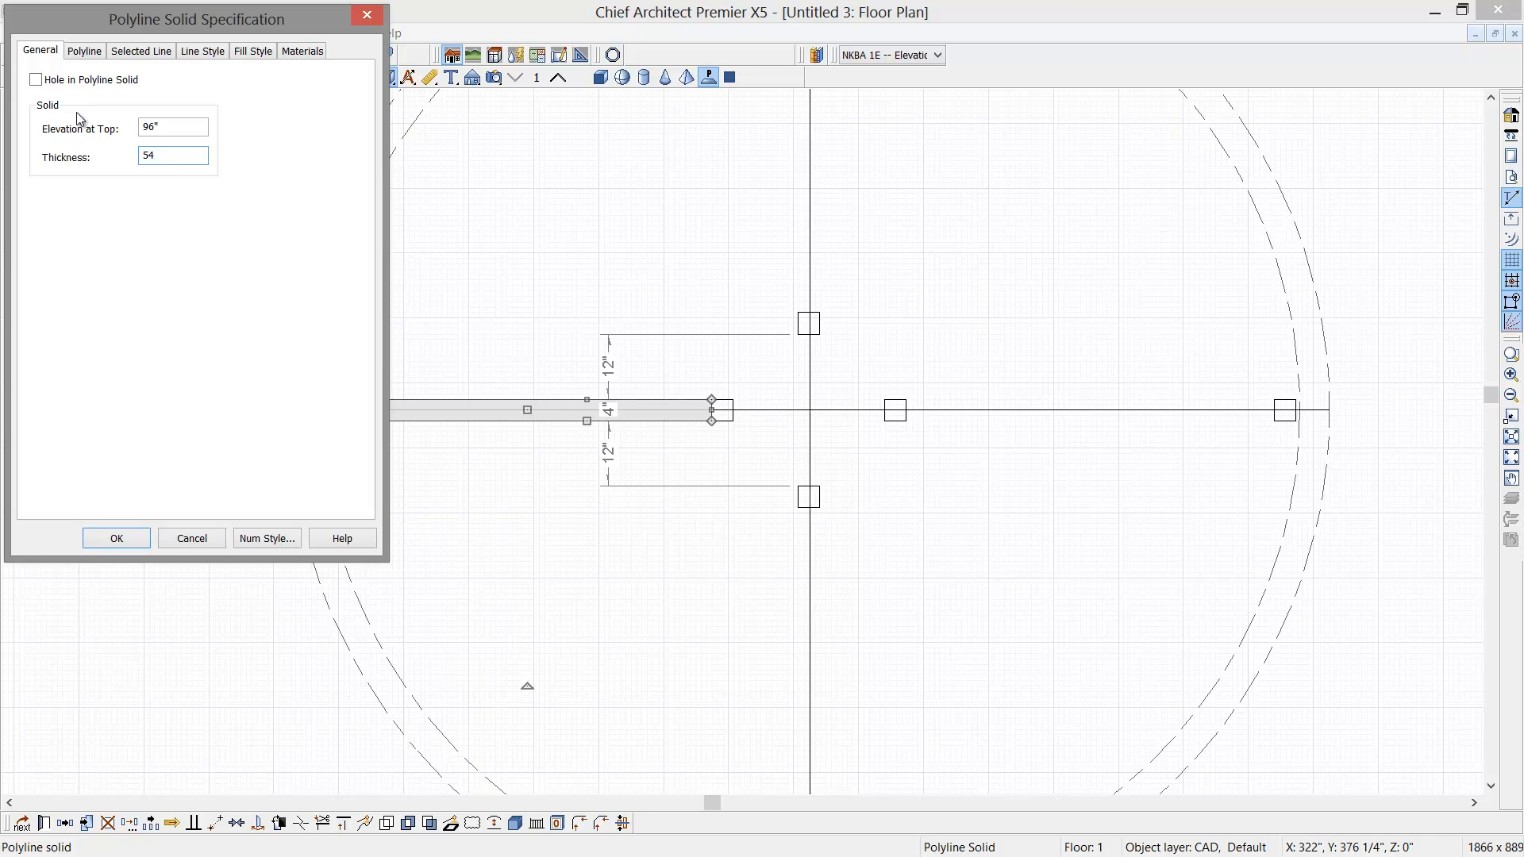
left_click(116, 538)
Step: Reflect a copy of the panel about the vertical reference line to sit between the two opposite posts
scroll(315, 435, "down", 3)
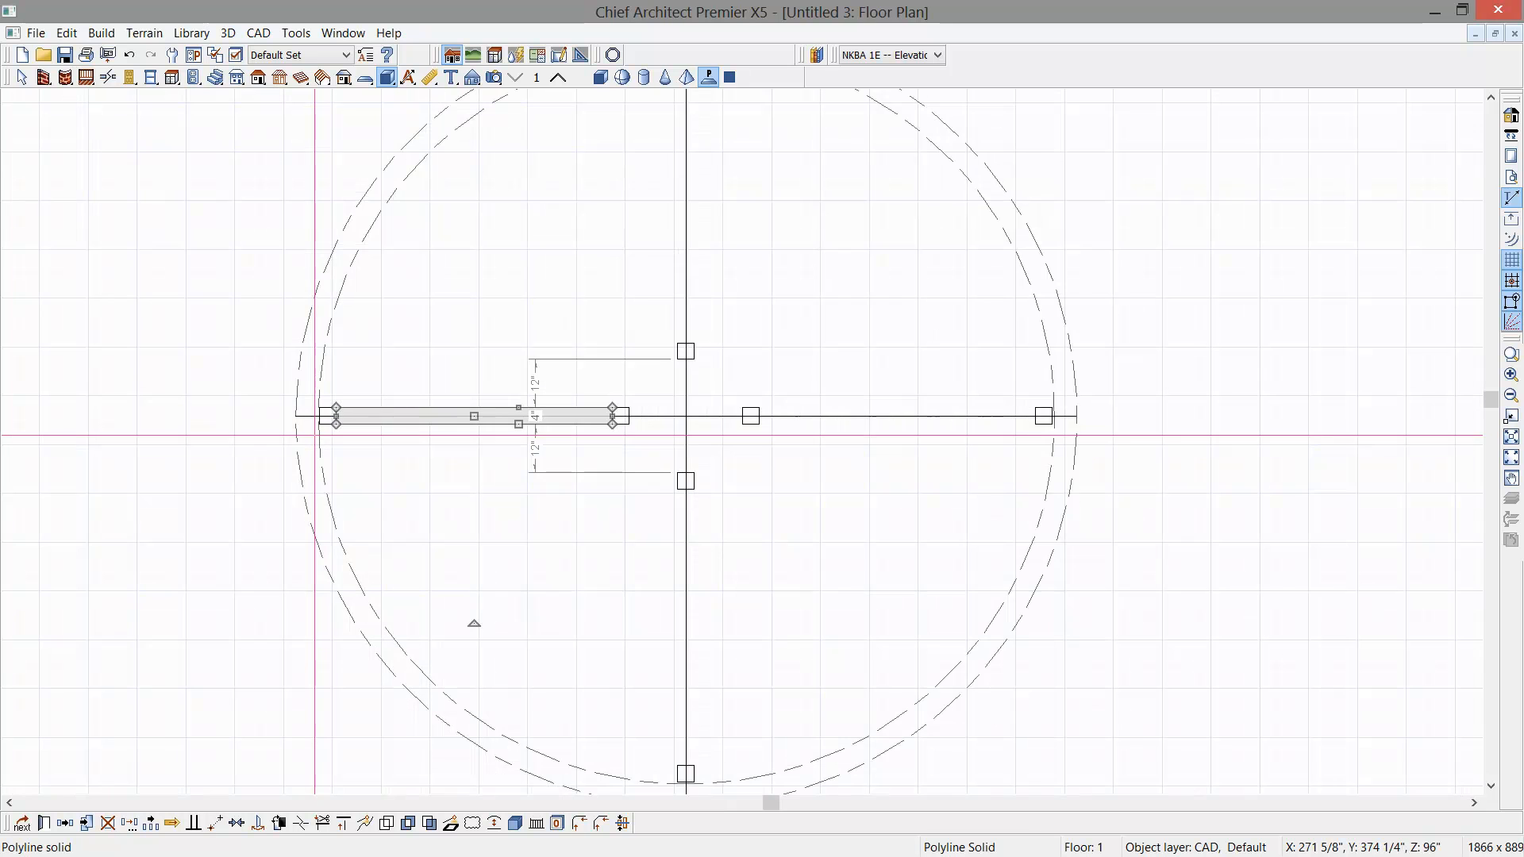
left_click(66, 826)
left_click(65, 826)
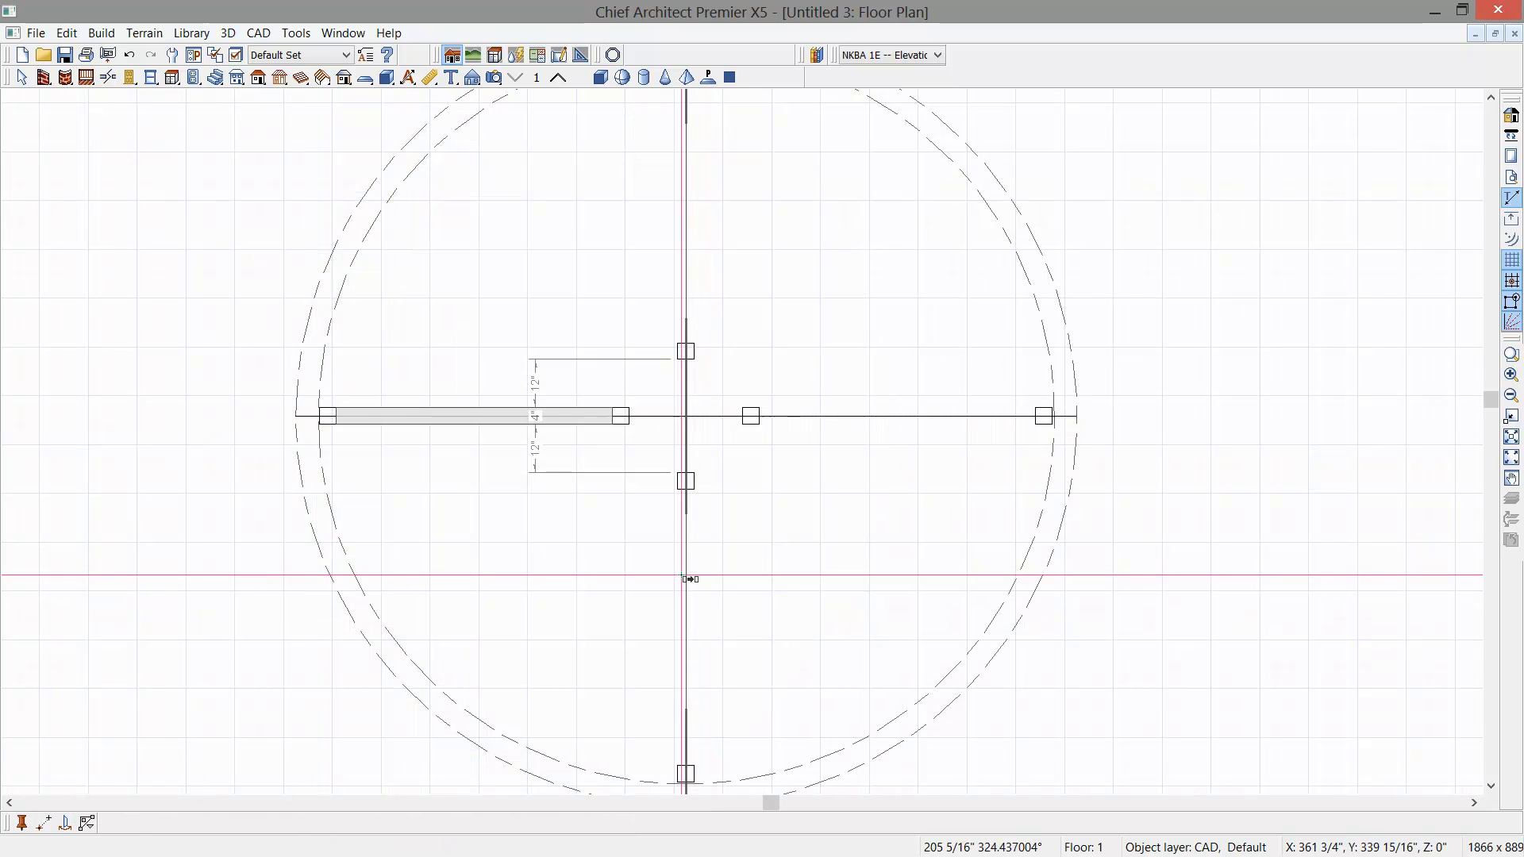
left_click(685, 578)
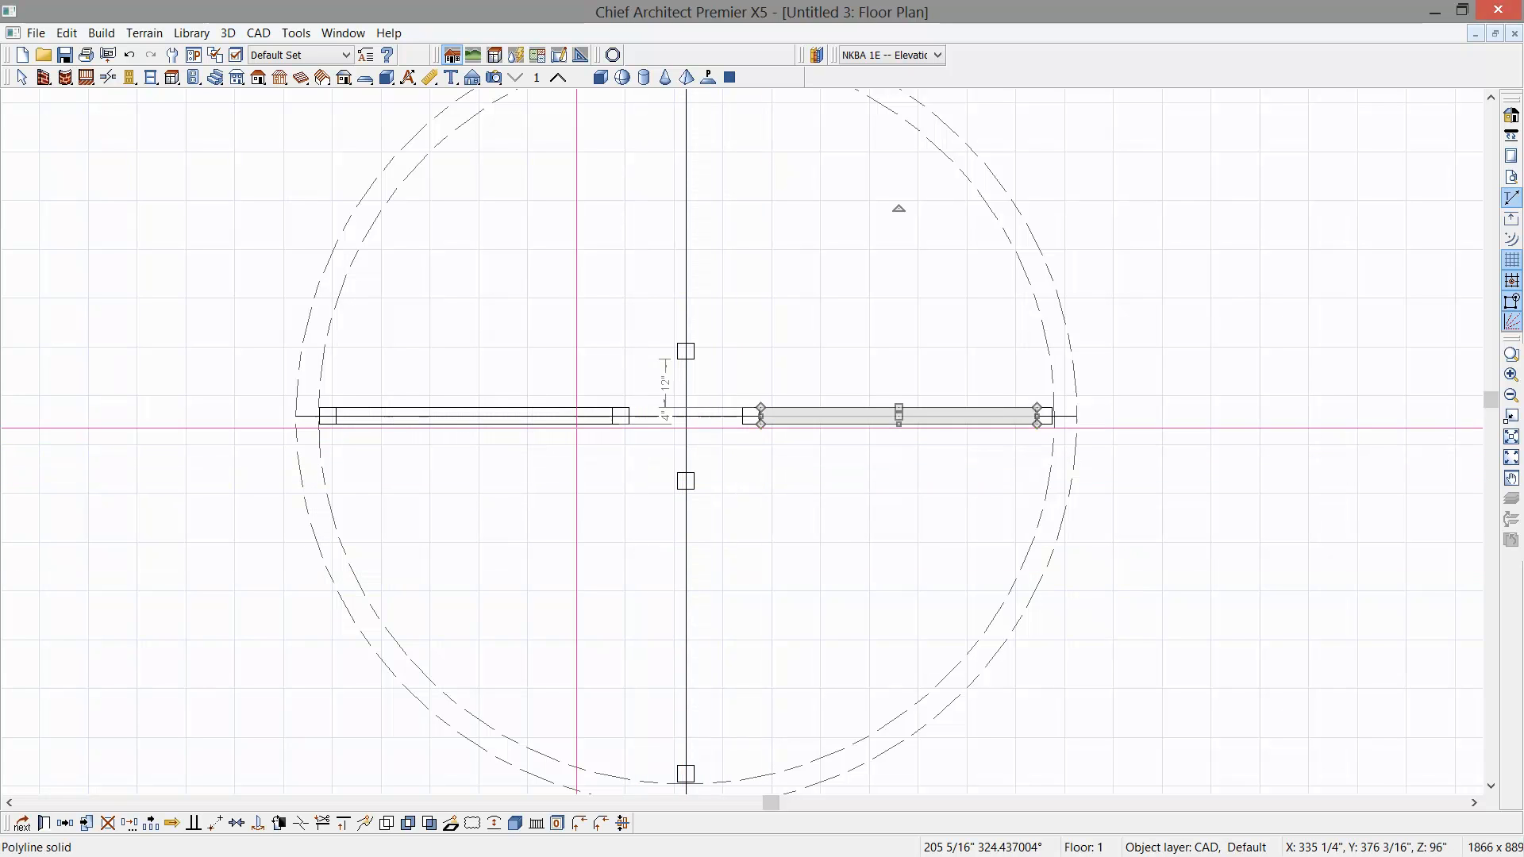
Step: Replicate both panels once, rotated 90° about their common centre, to fill between the posts on the vertical reference line
left_click(573, 419, "shift")
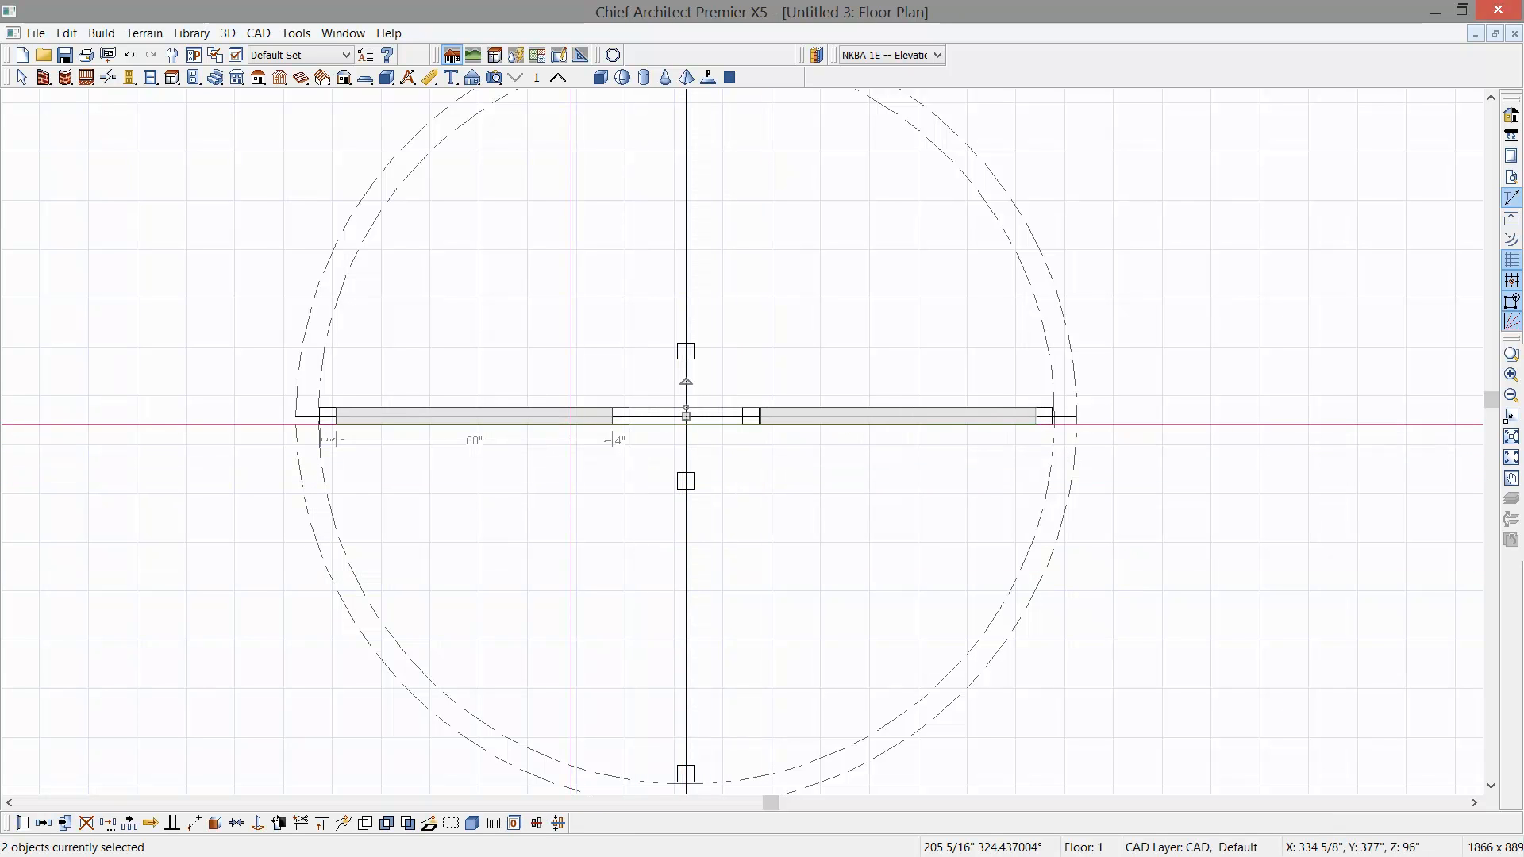
scroll(123, 829, "down", 1)
left_click(109, 823)
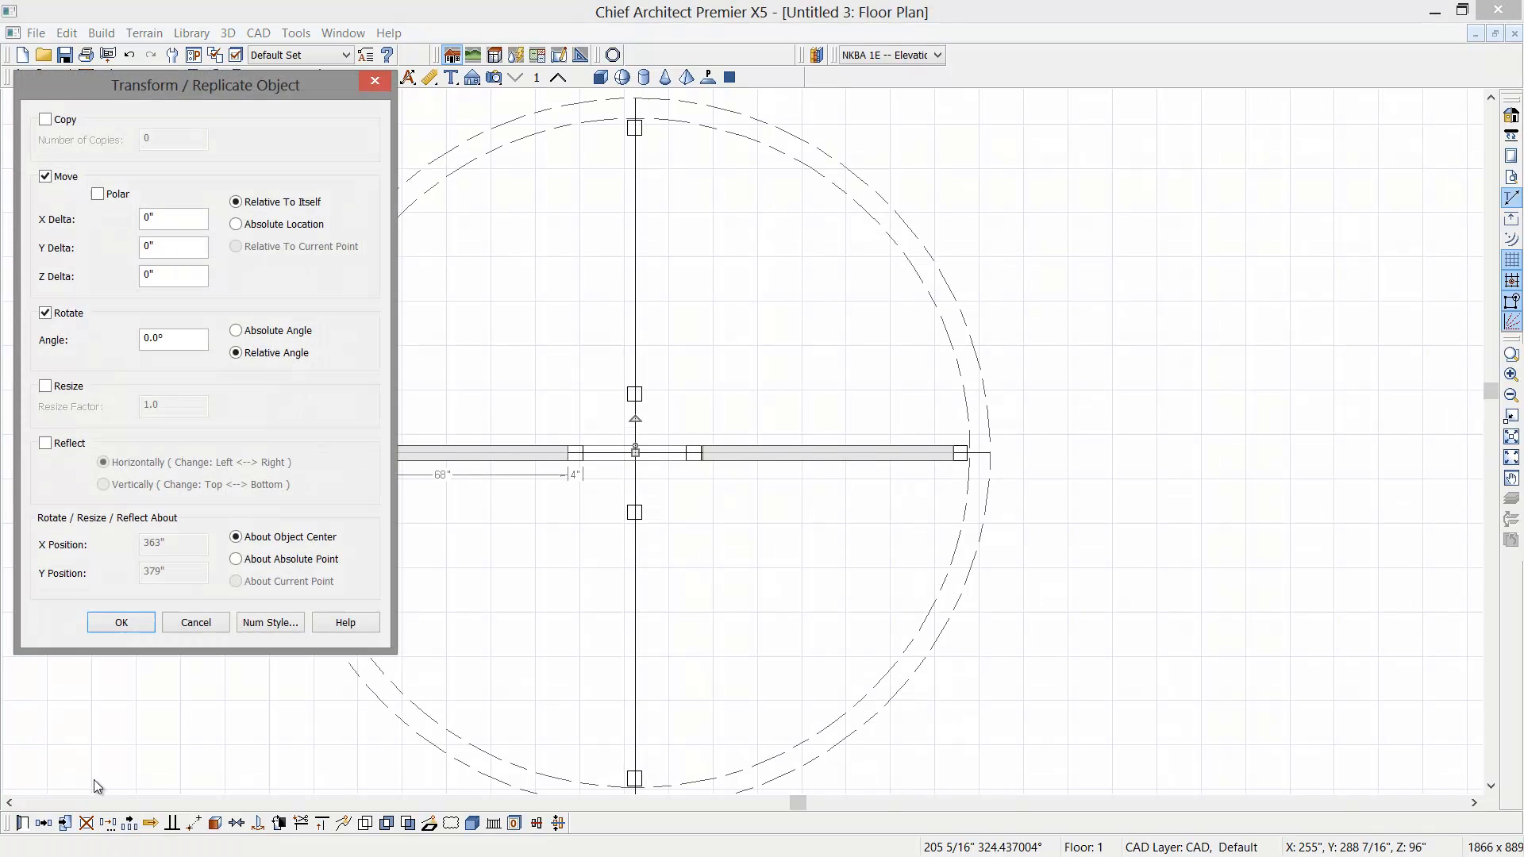
left_click(45, 119)
left_click_drag(181, 338, 92, 333)
type("90")
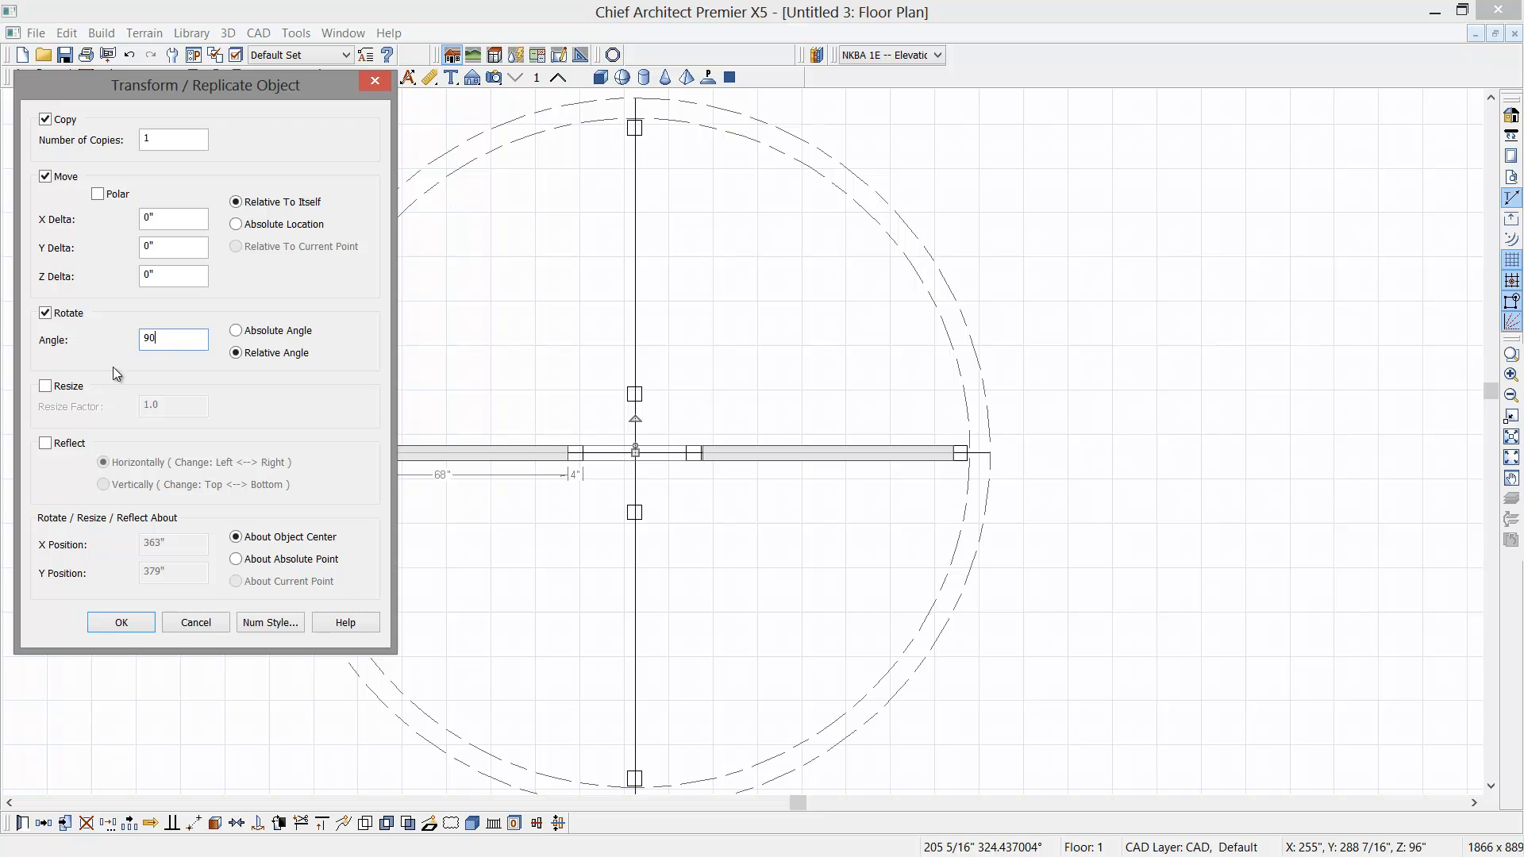
left_click(128, 625)
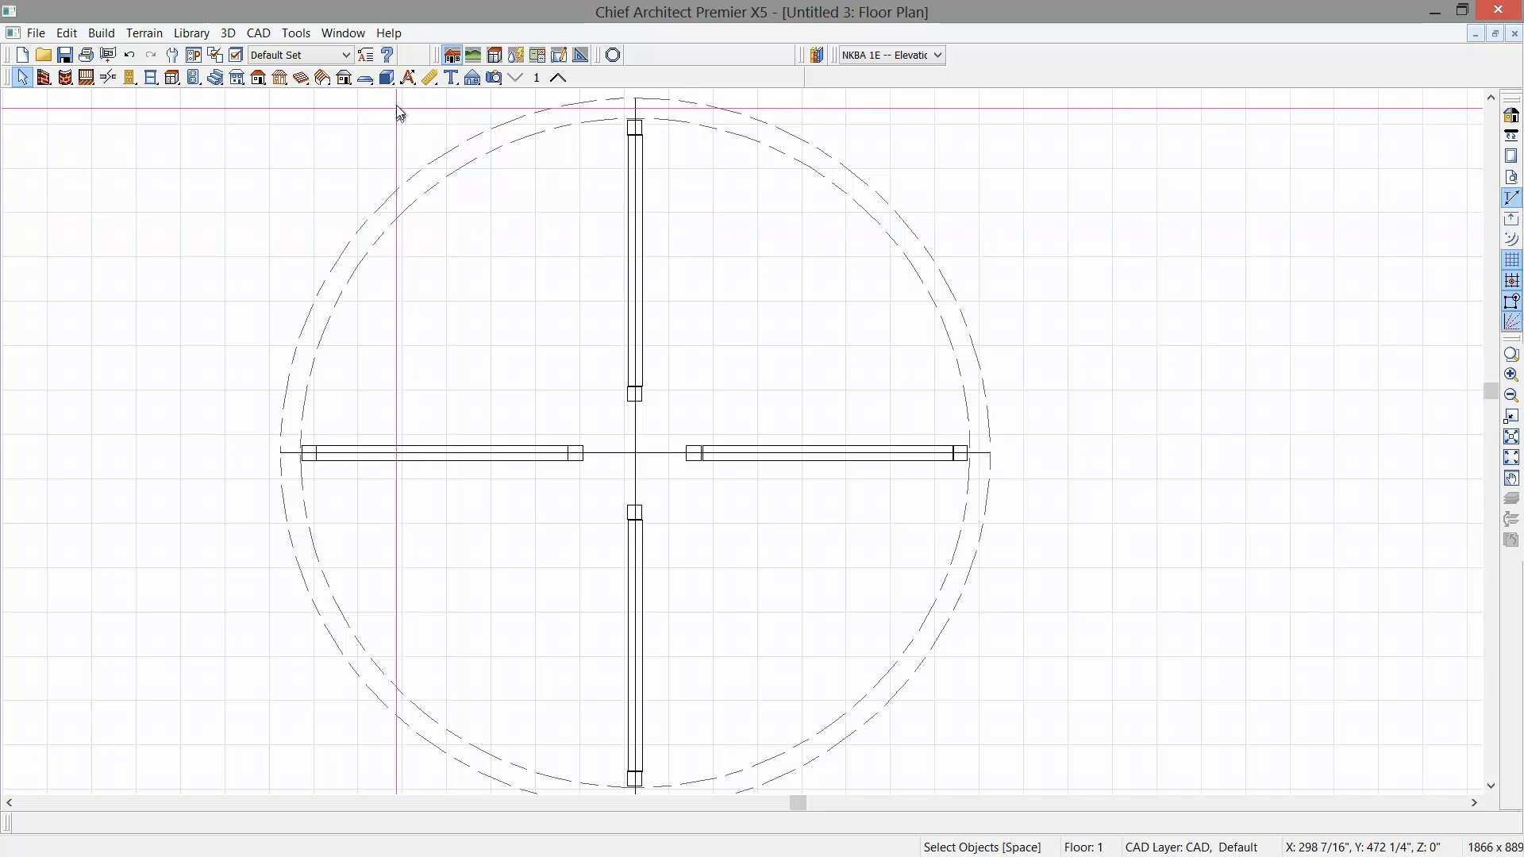
Step: Place a cylinder at the circle's centre with an 8-inch radius and a height of 12 feet
left_click(386, 77)
left_click(643, 77)
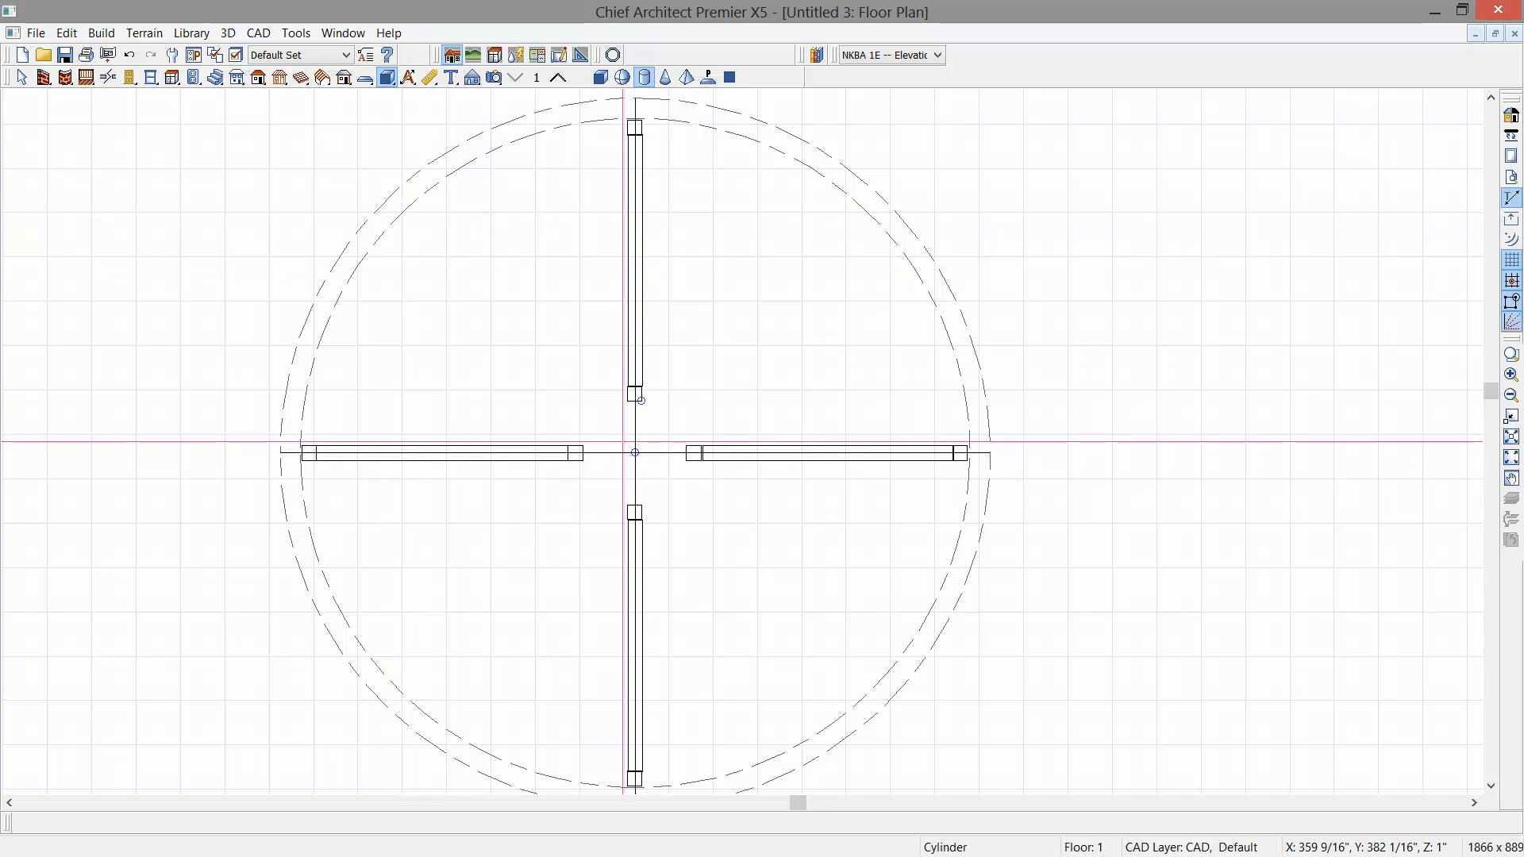
left_click_drag(634, 452, 607, 425)
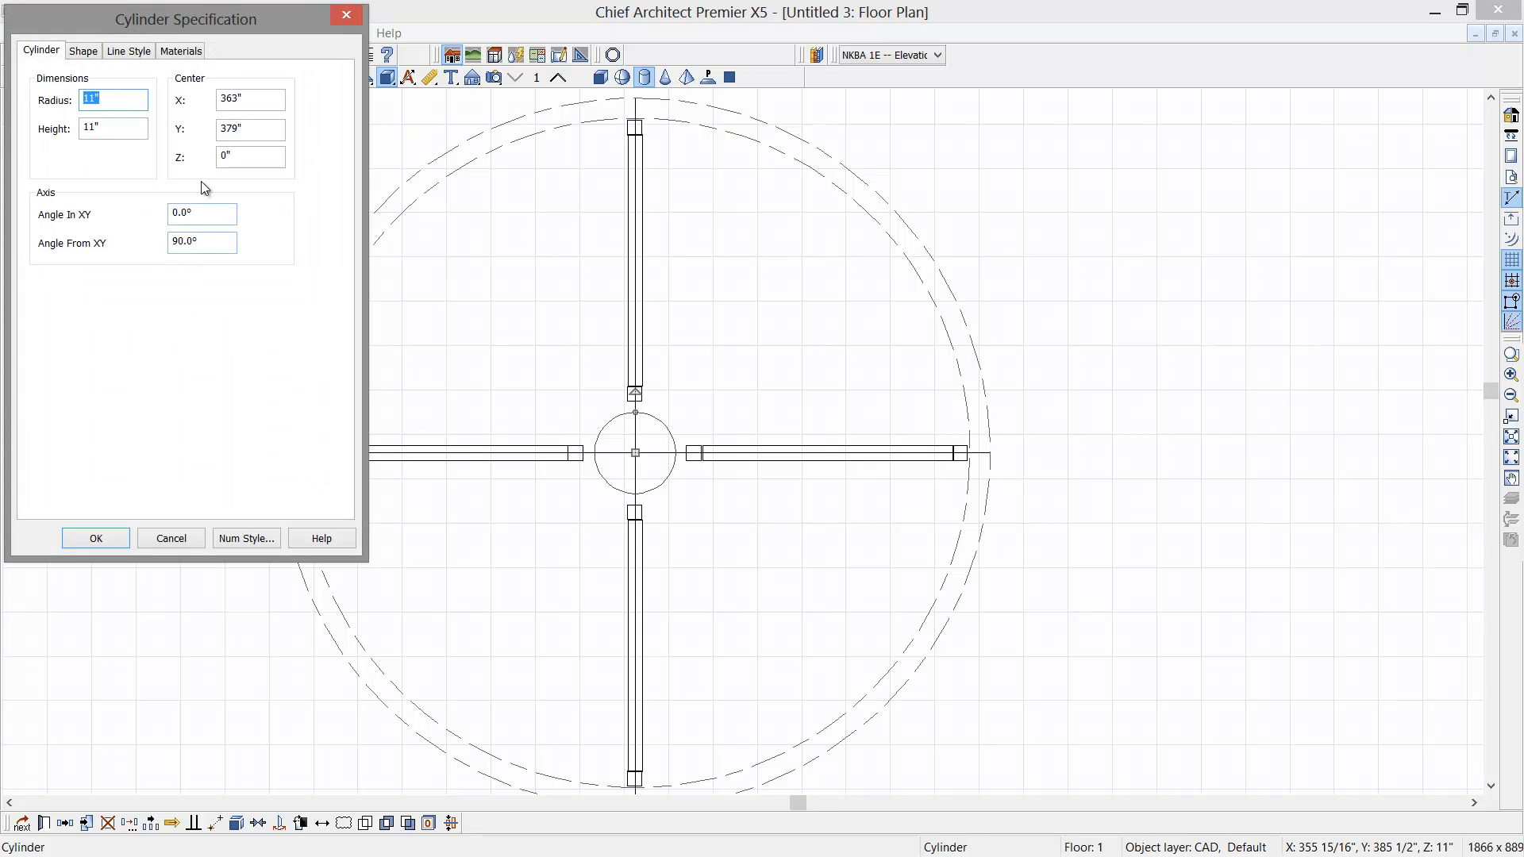
type("8")
key("Tab")
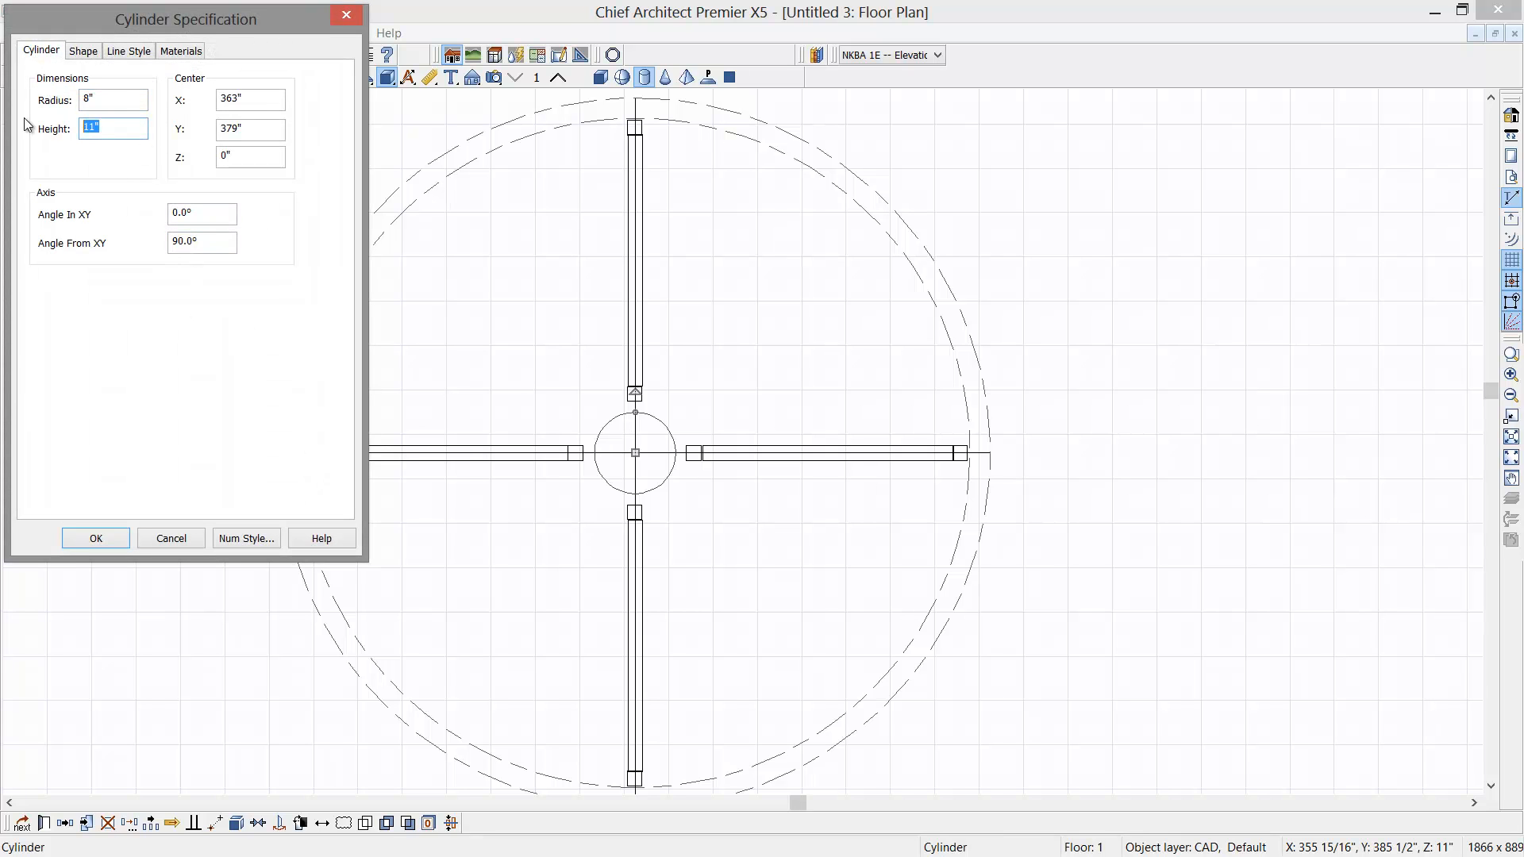
type("12'")
left_click(112, 544)
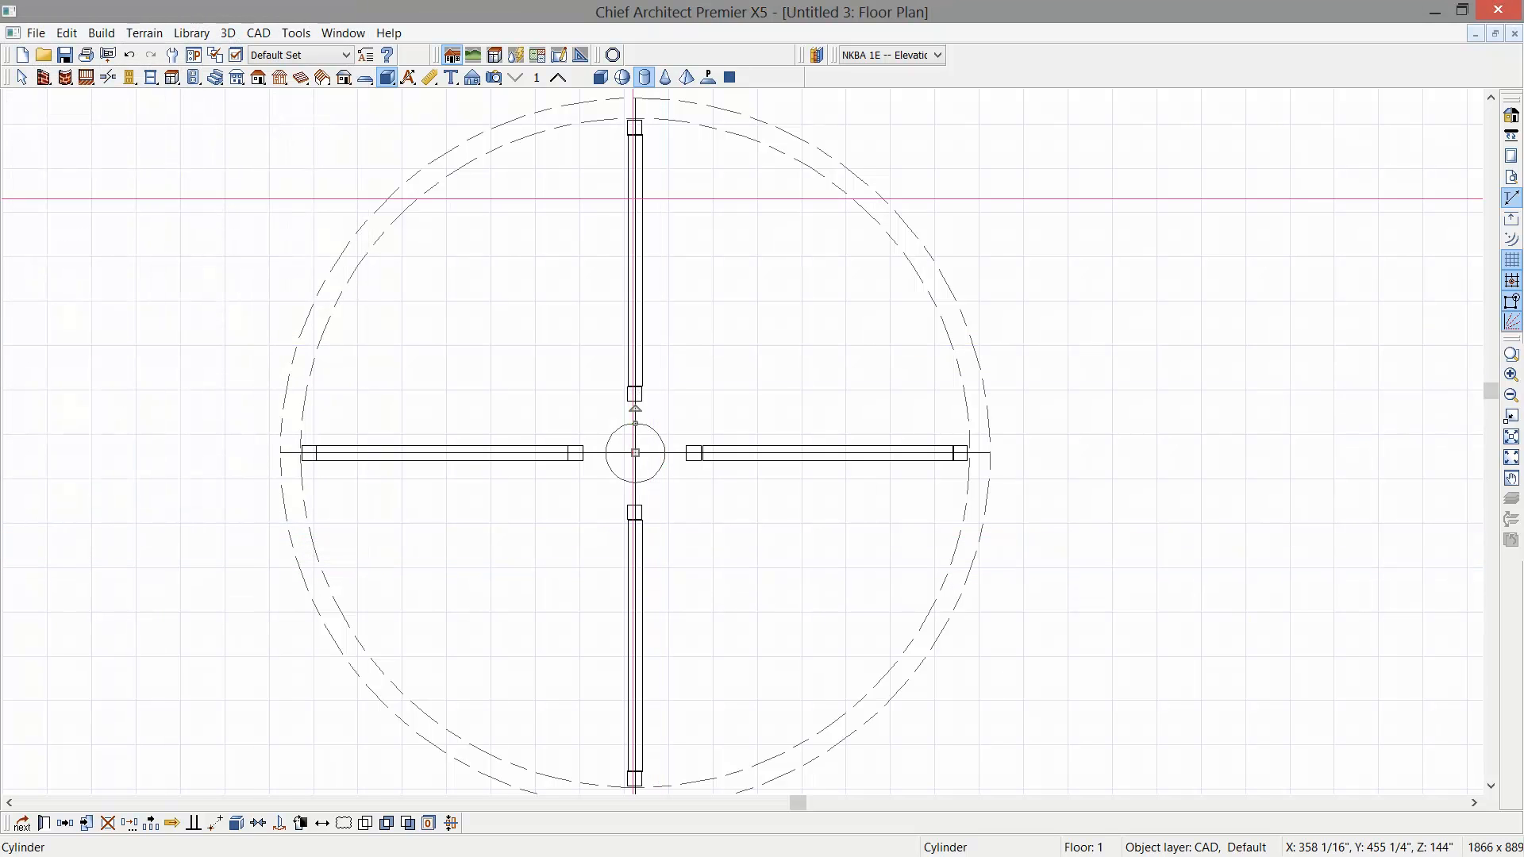
Step: Create a perspective full overview and paint the concrete posts, panels and cylinder with 2023 Natural Matte Aluminum
left_click(494, 77)
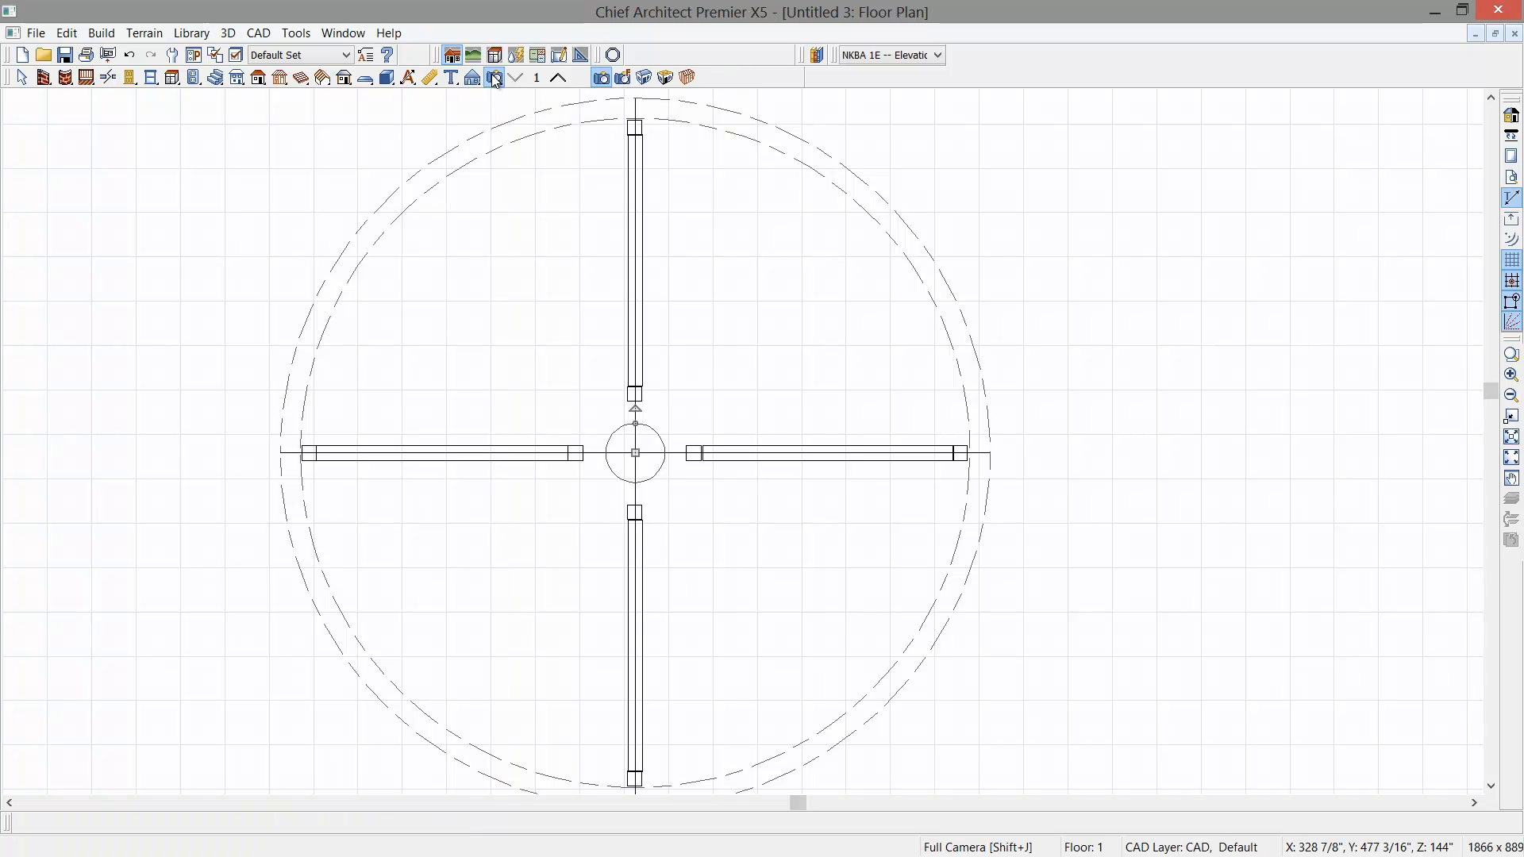
left_click(646, 77)
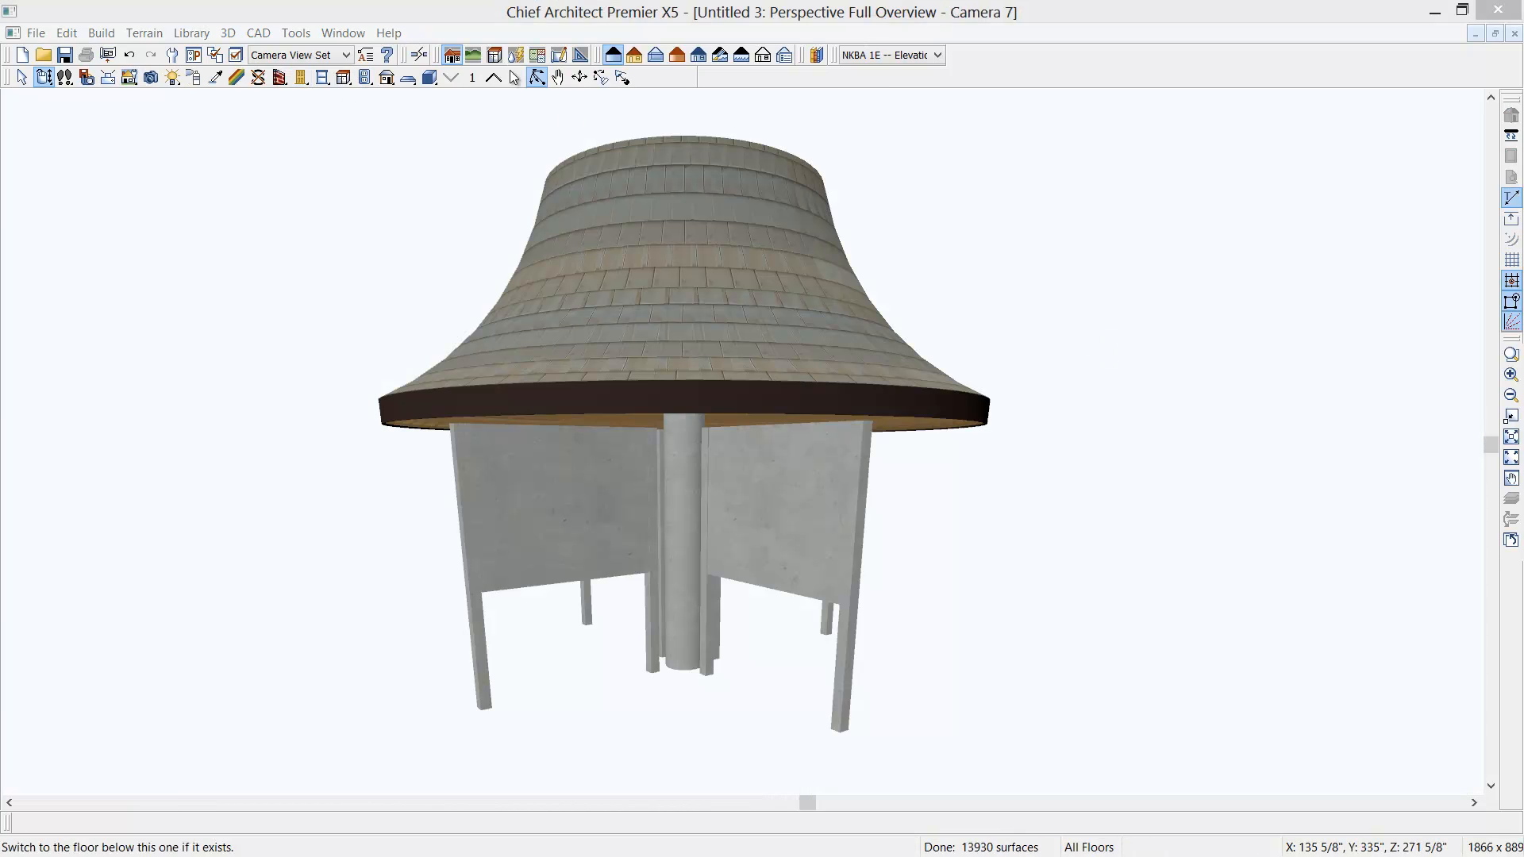
left_click(819, 55)
double_click(1262, 163)
type("s")
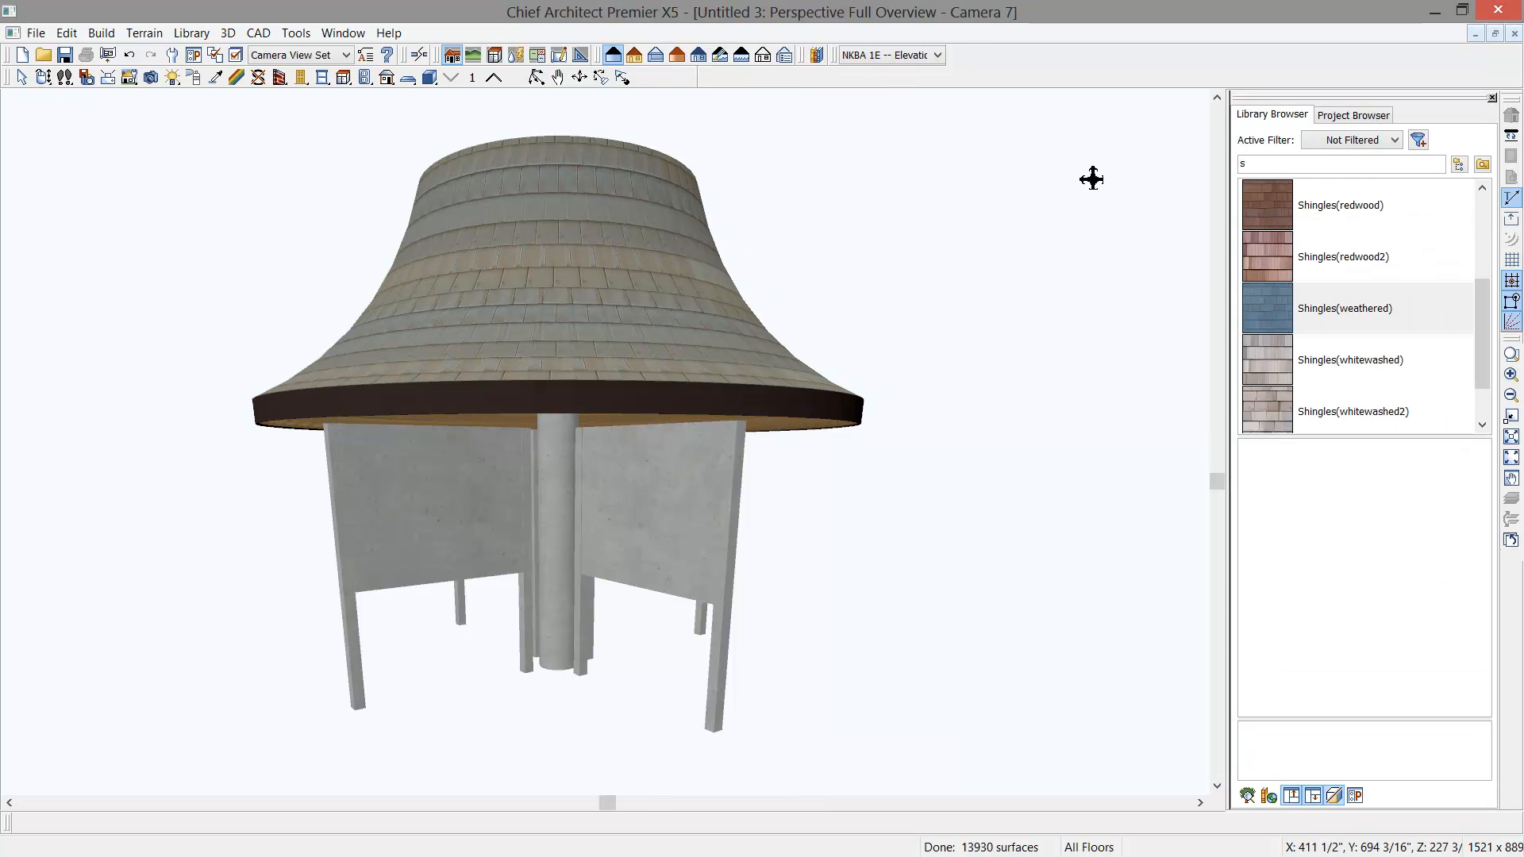
key("BackSpace")
type("a")
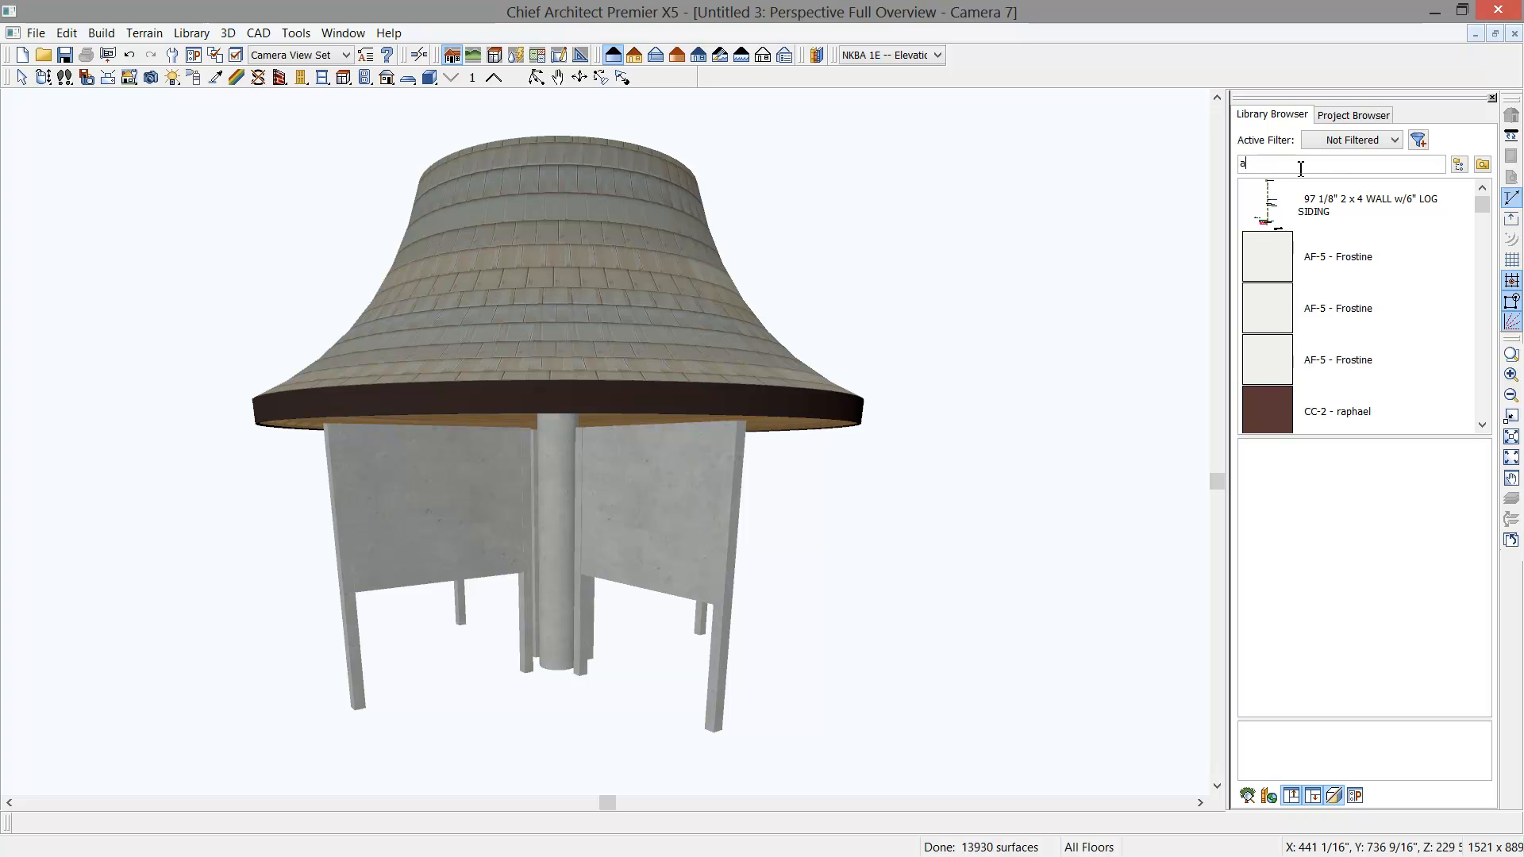
type("lum")
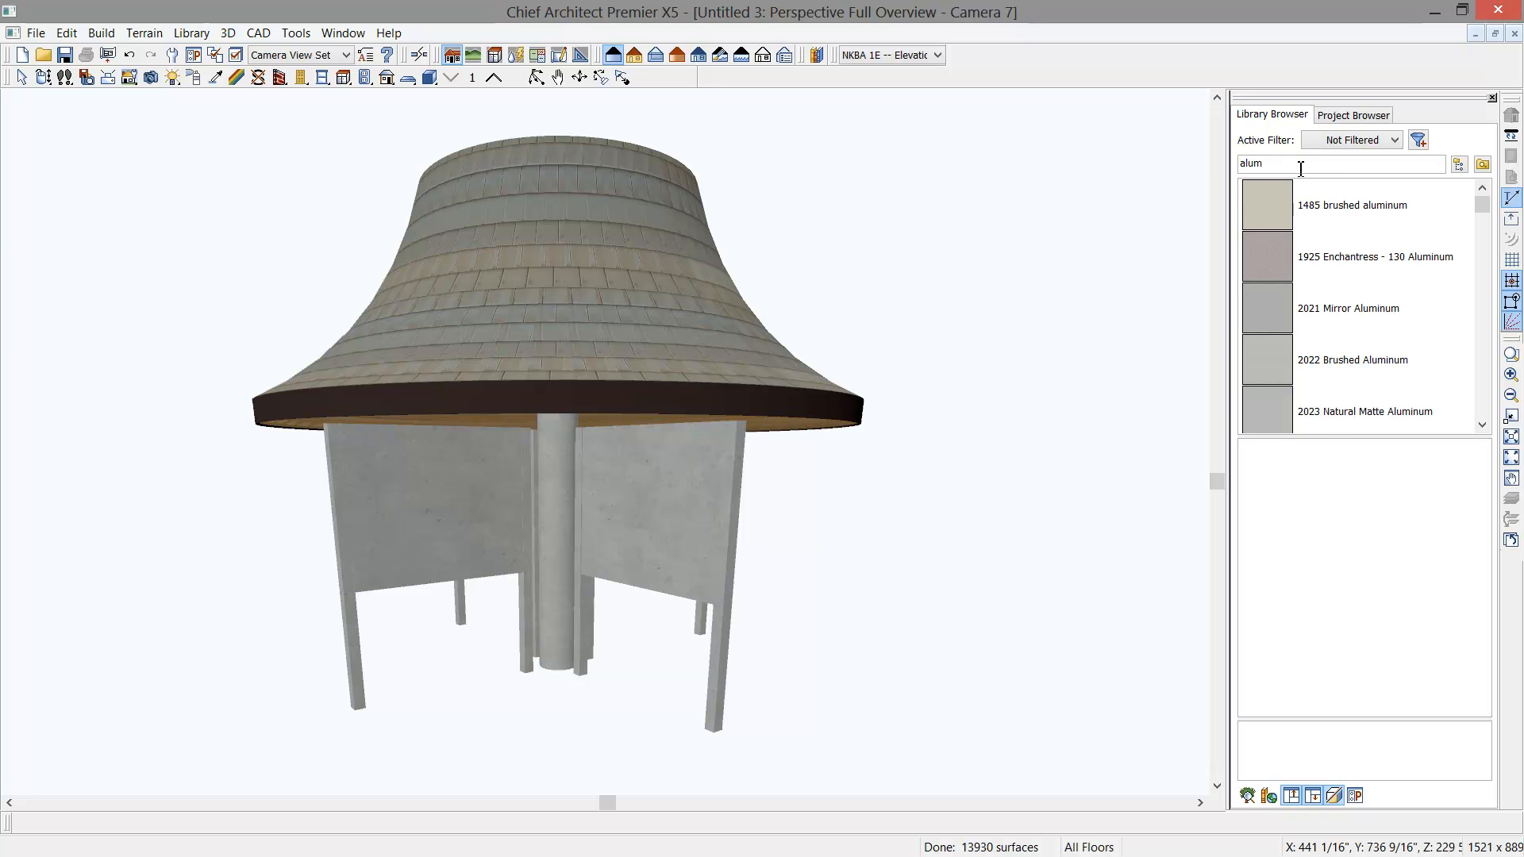
left_click(1347, 410)
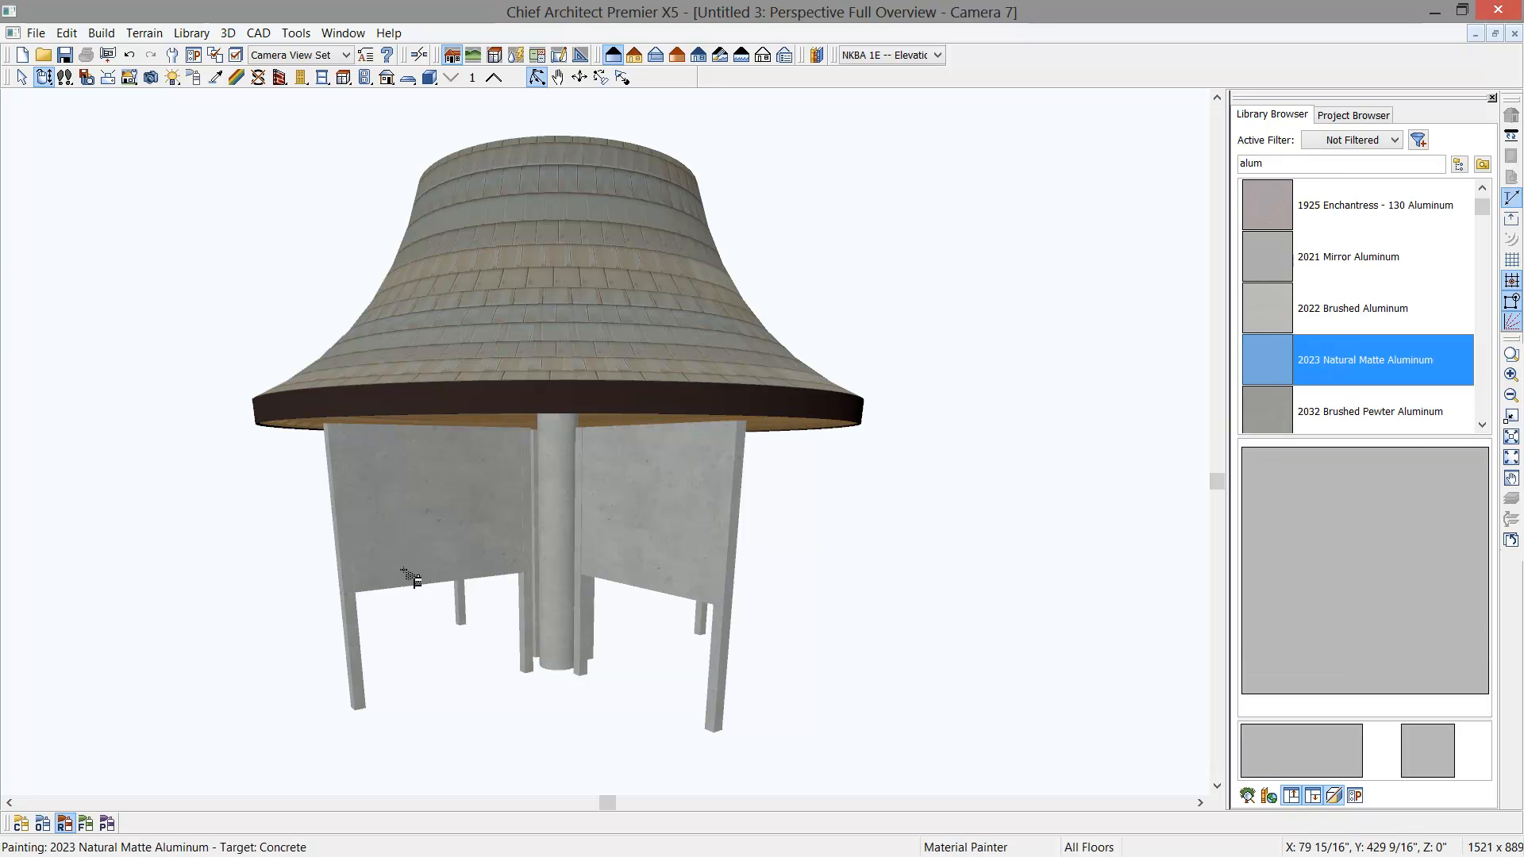
left_click(413, 547)
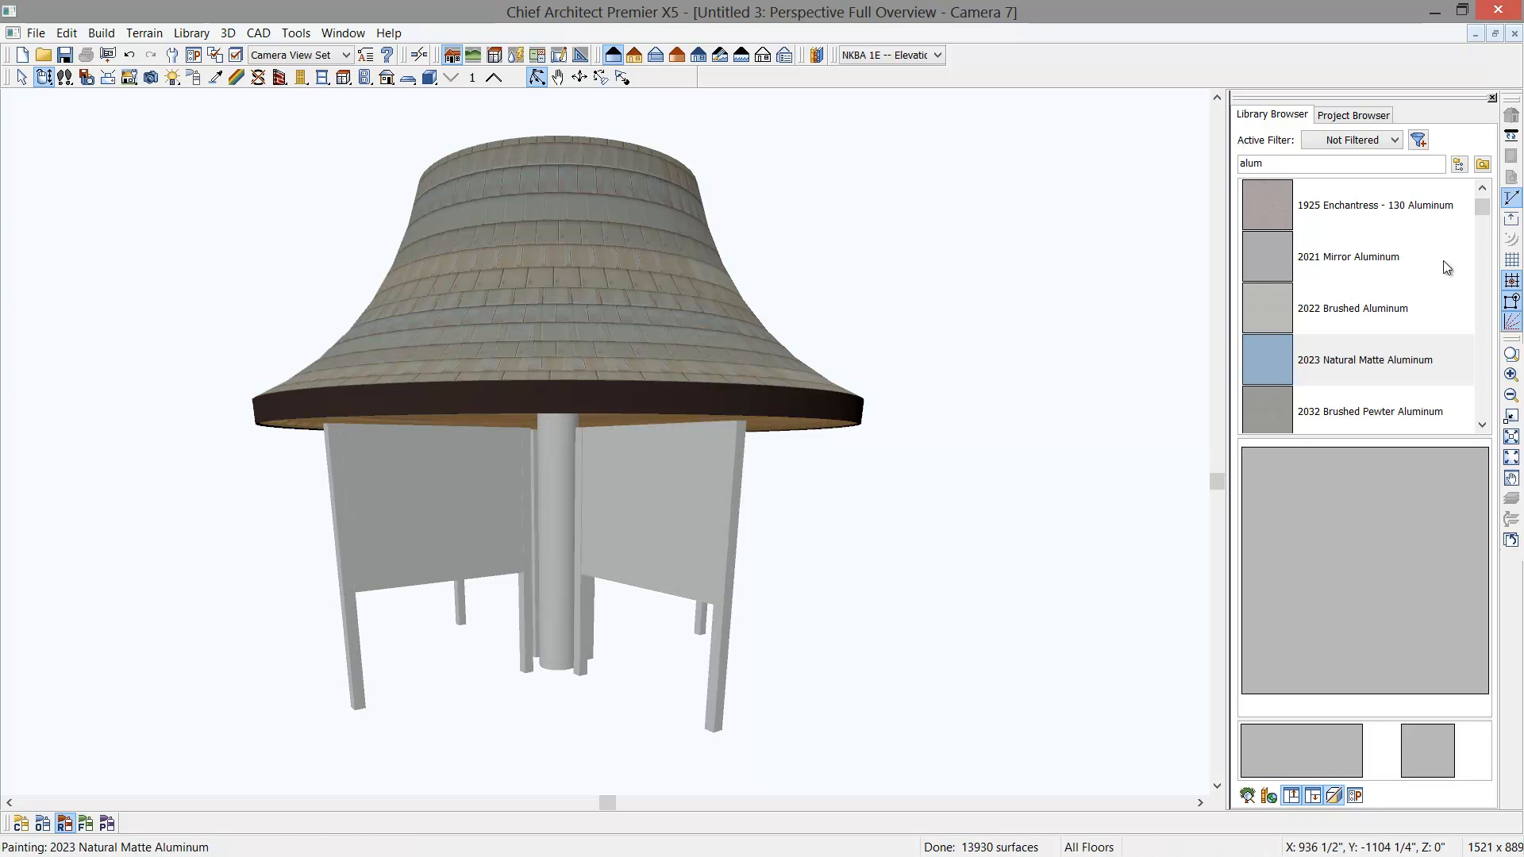
Step: Sample the roof fascia's AF-180 - Wenge material and apply it to the central cylinder only
left_click(1484, 231)
left_click_drag(1484, 230, 1484, 267)
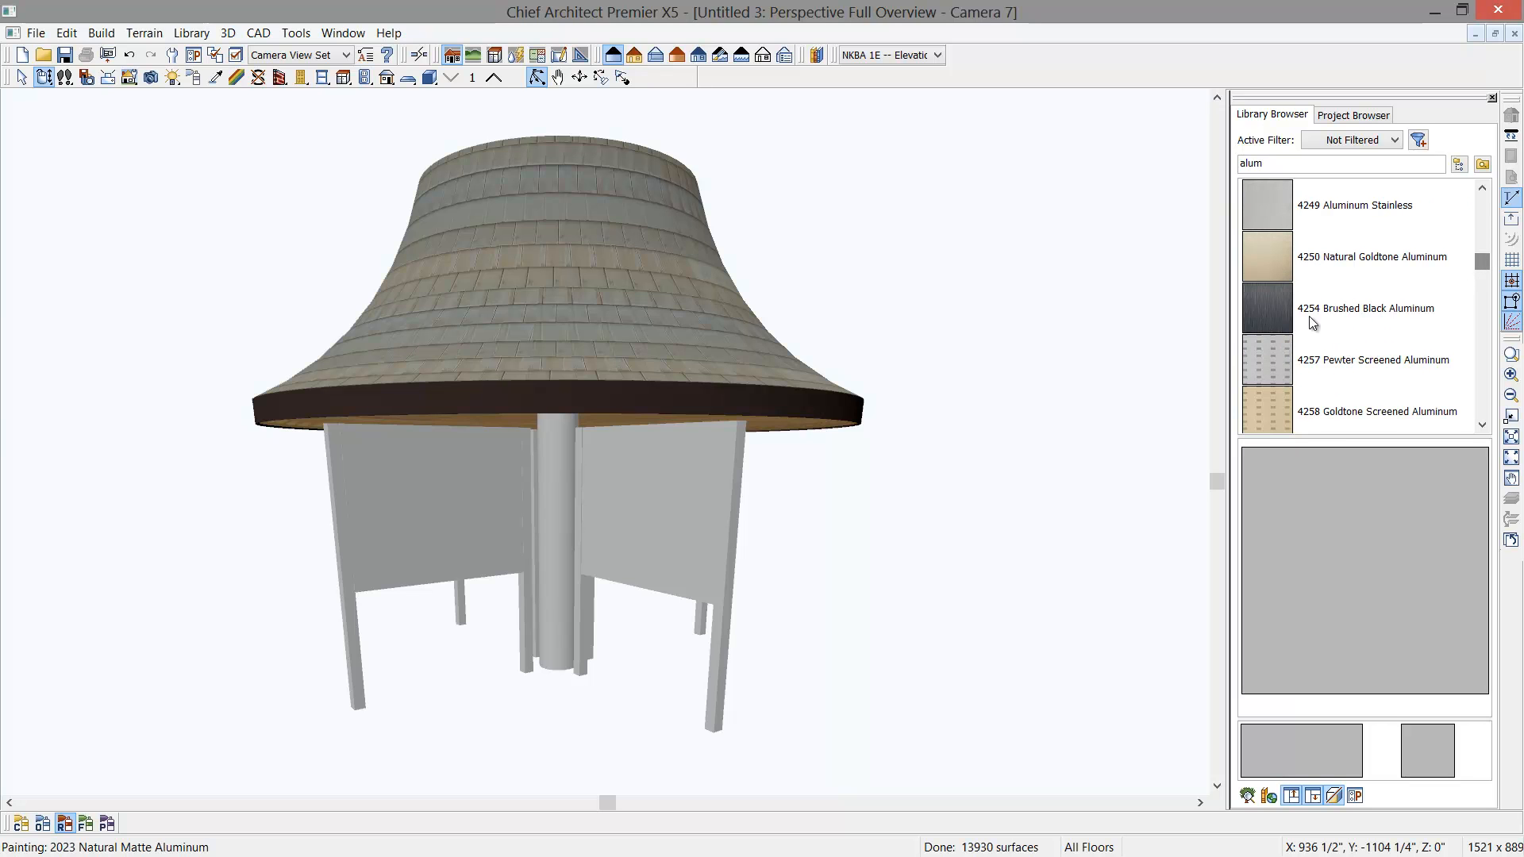
left_click(235, 79)
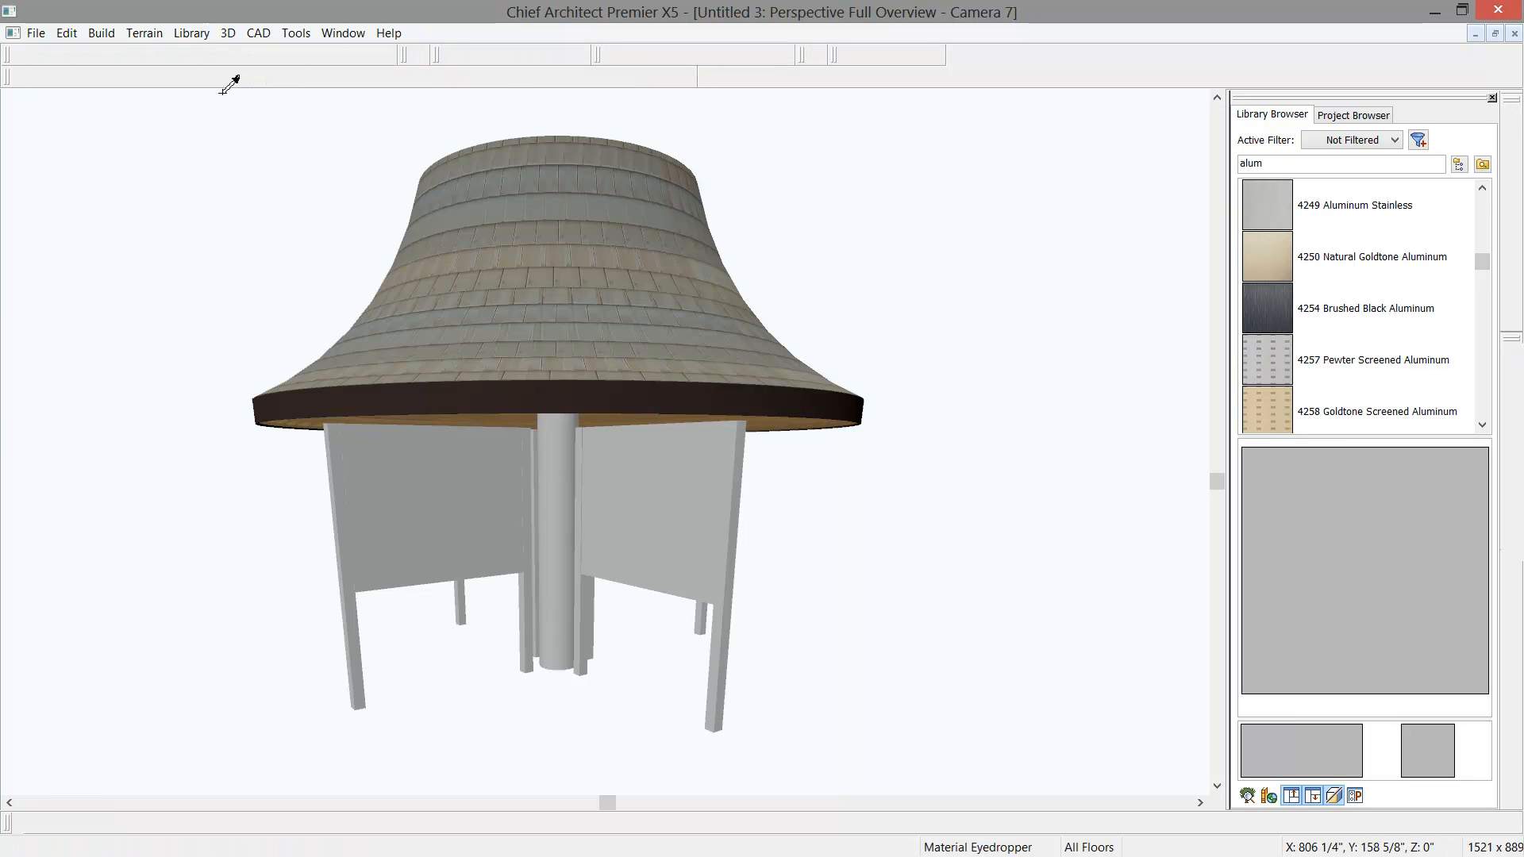
left_click(496, 405)
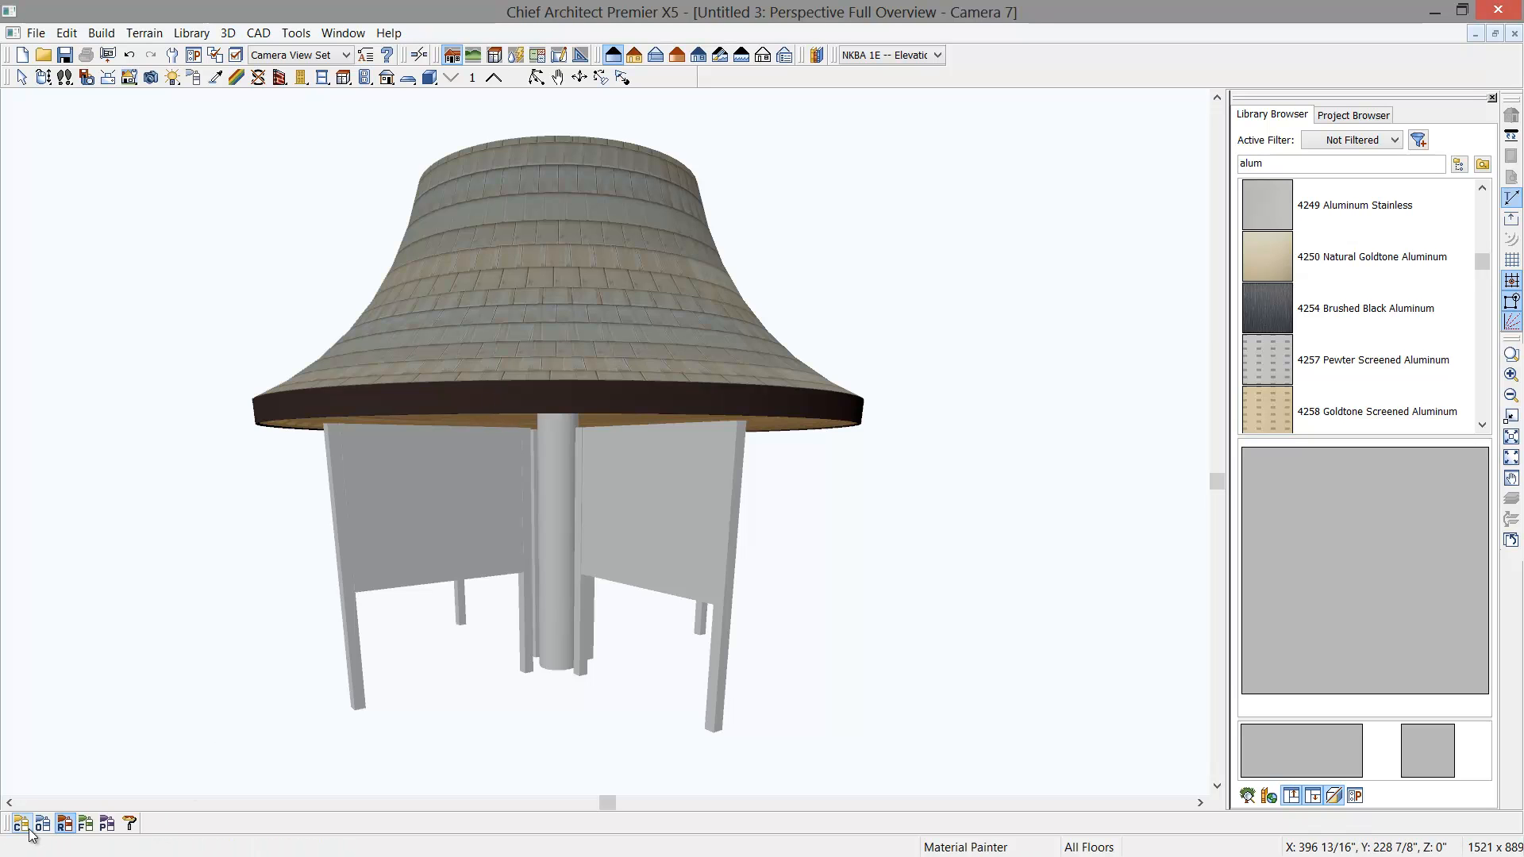
left_click(561, 544)
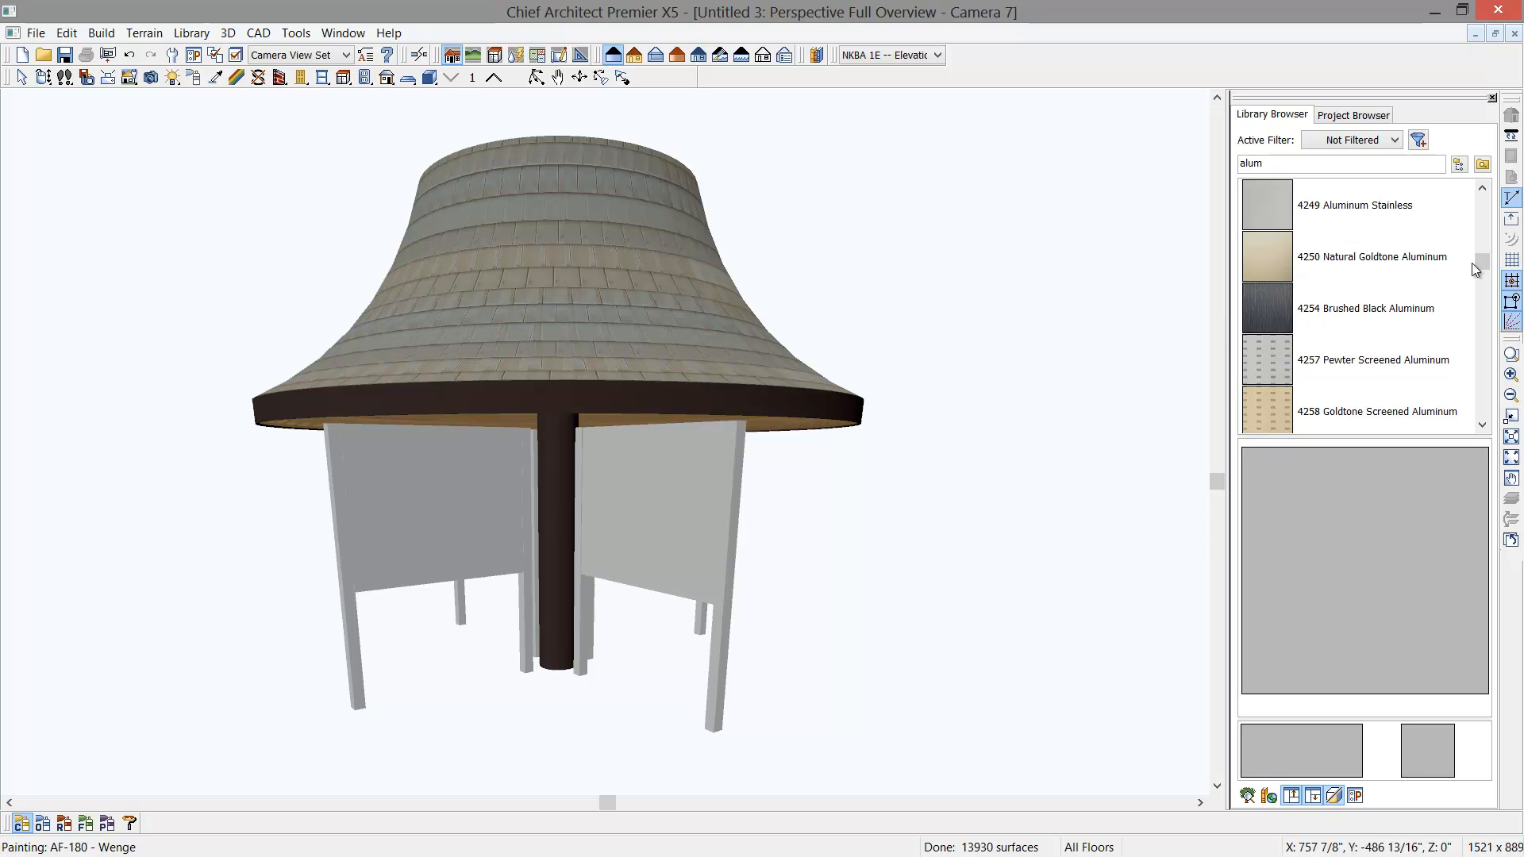
Step: Switch the library from search results to its folder tree and expand the Ranger-Kiosk folder in the User Catalog
left_click(1460, 164)
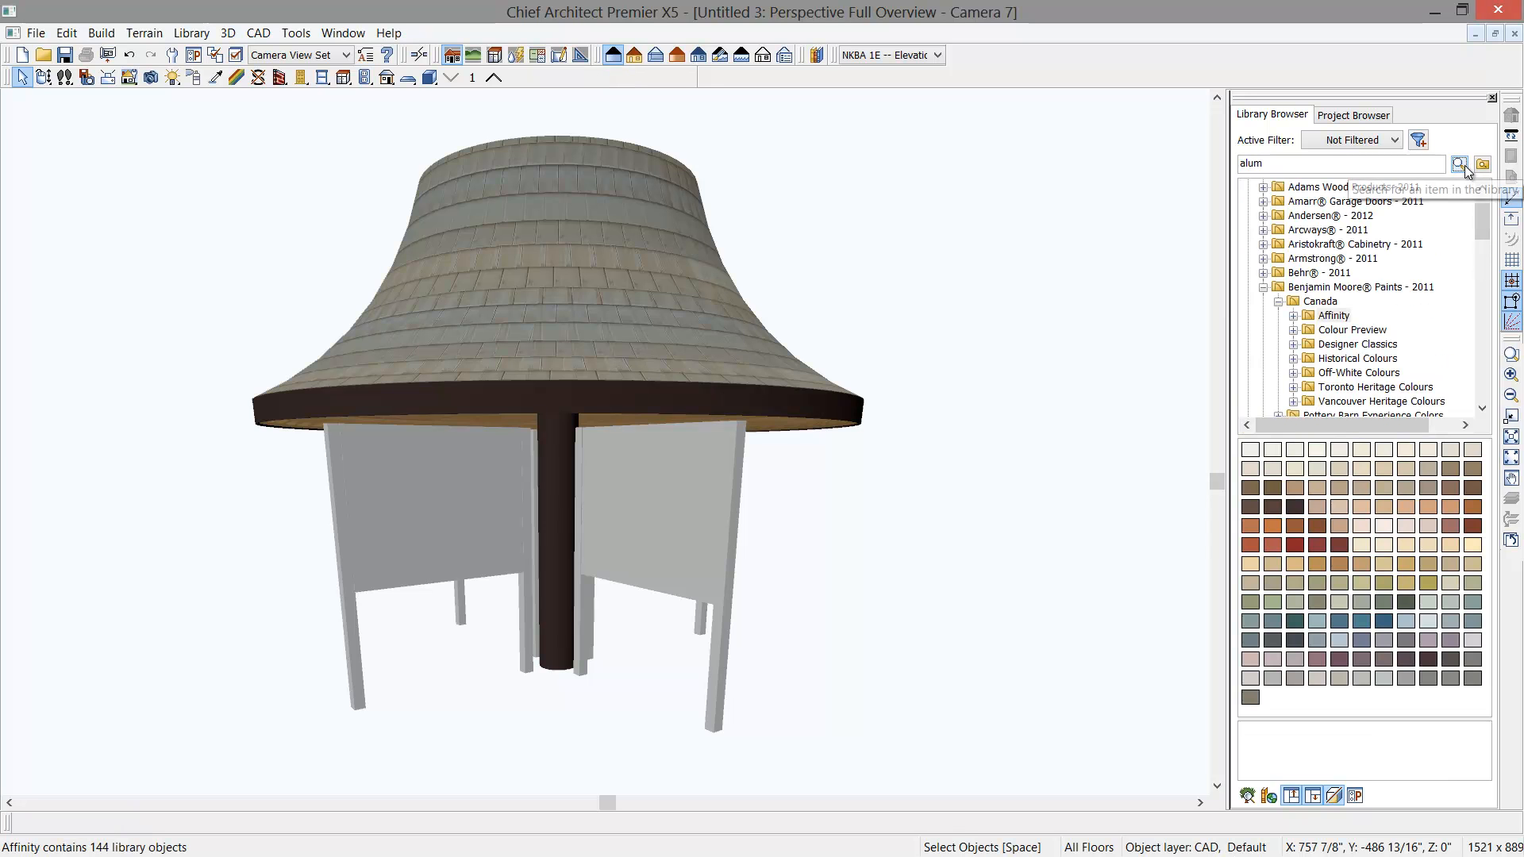
scroll(1486, 317, "down", 5)
scroll(1486, 326, "down", 5)
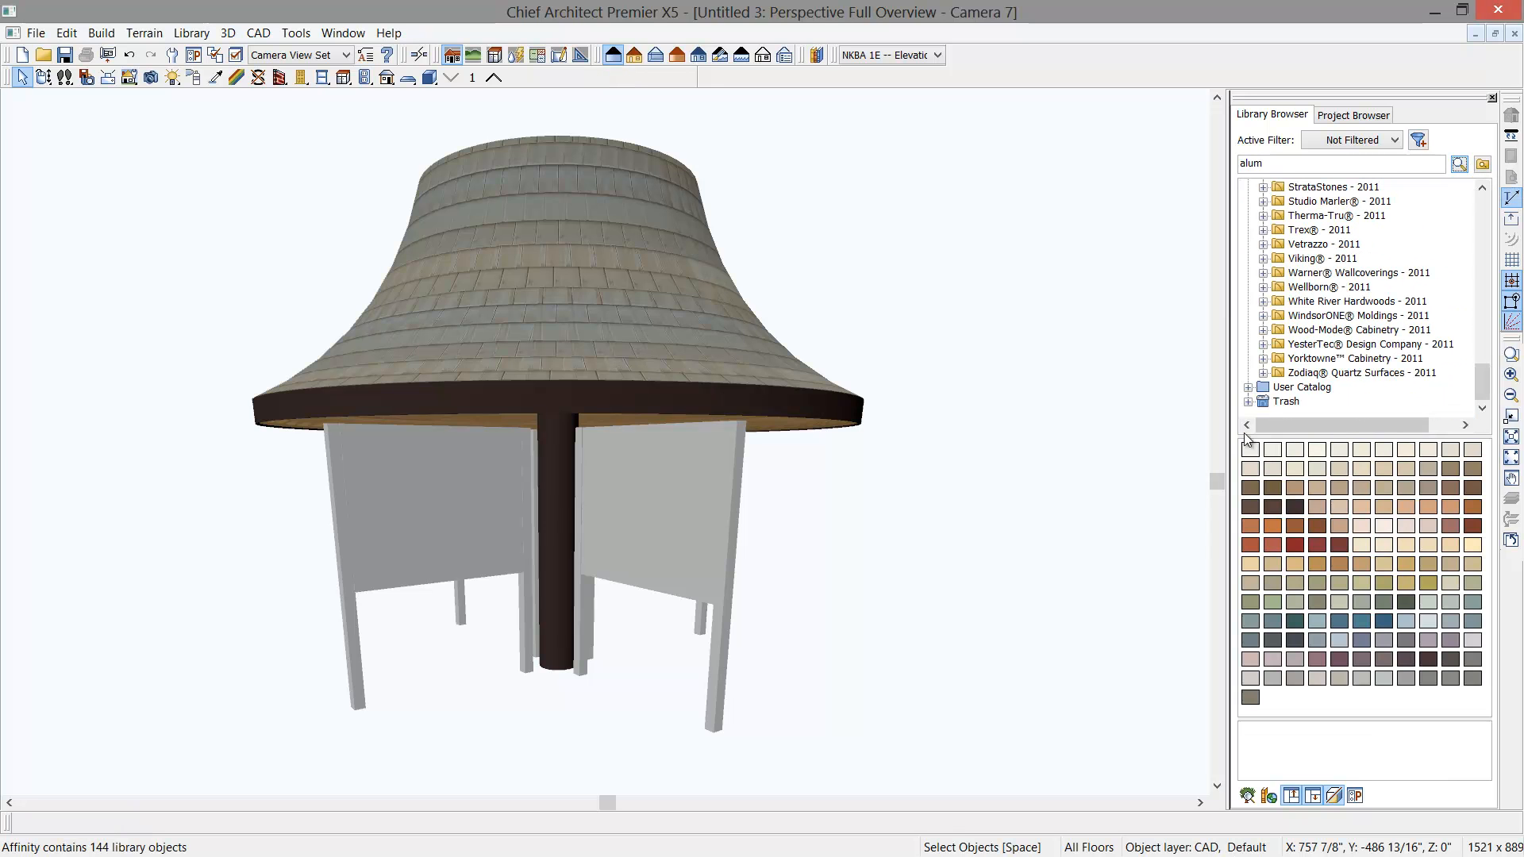
left_click(1249, 387)
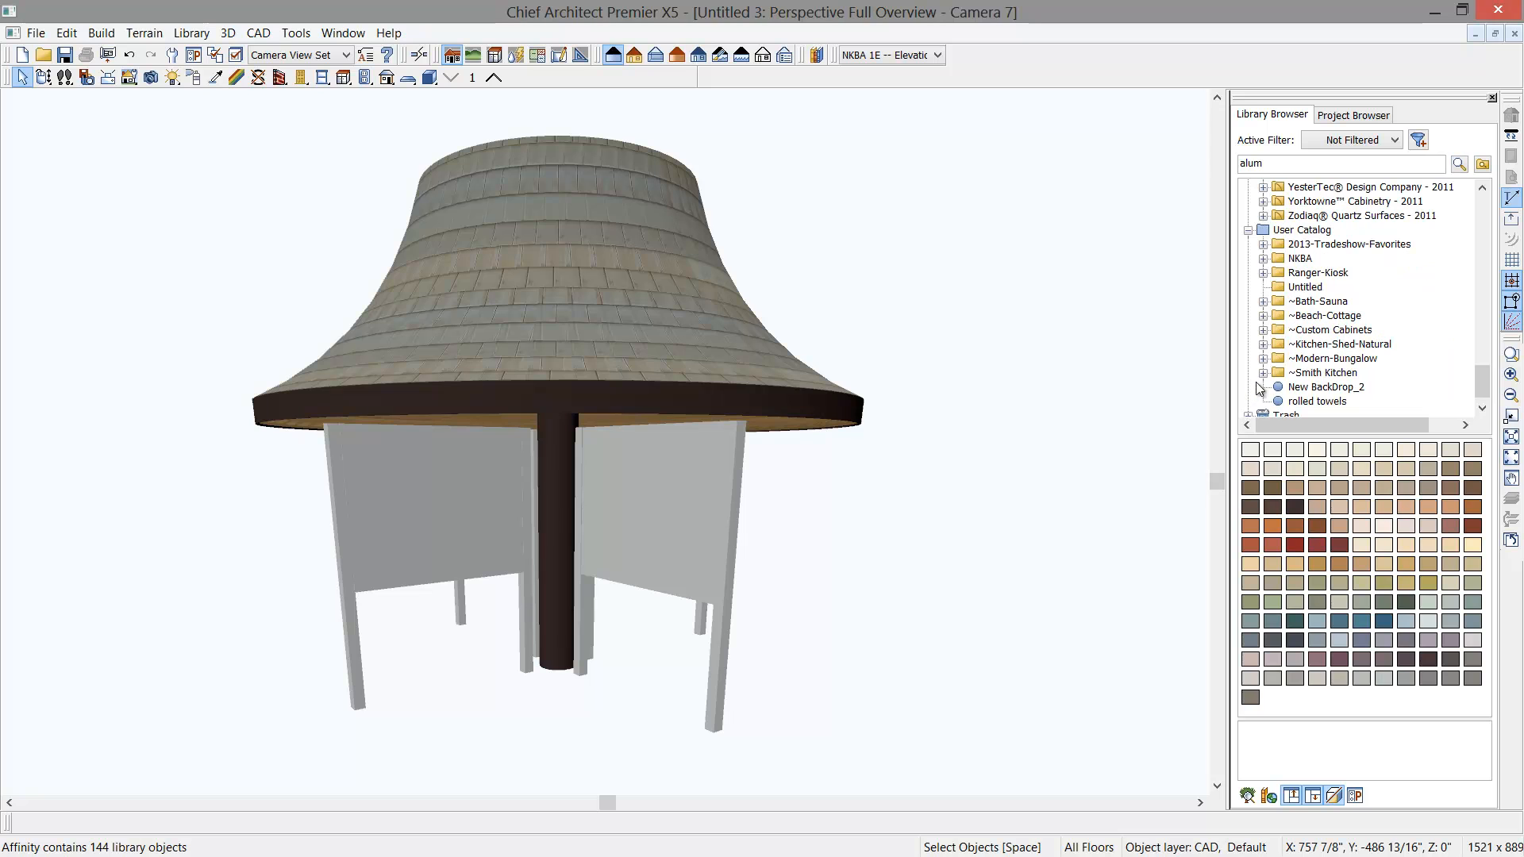
left_click(1264, 273)
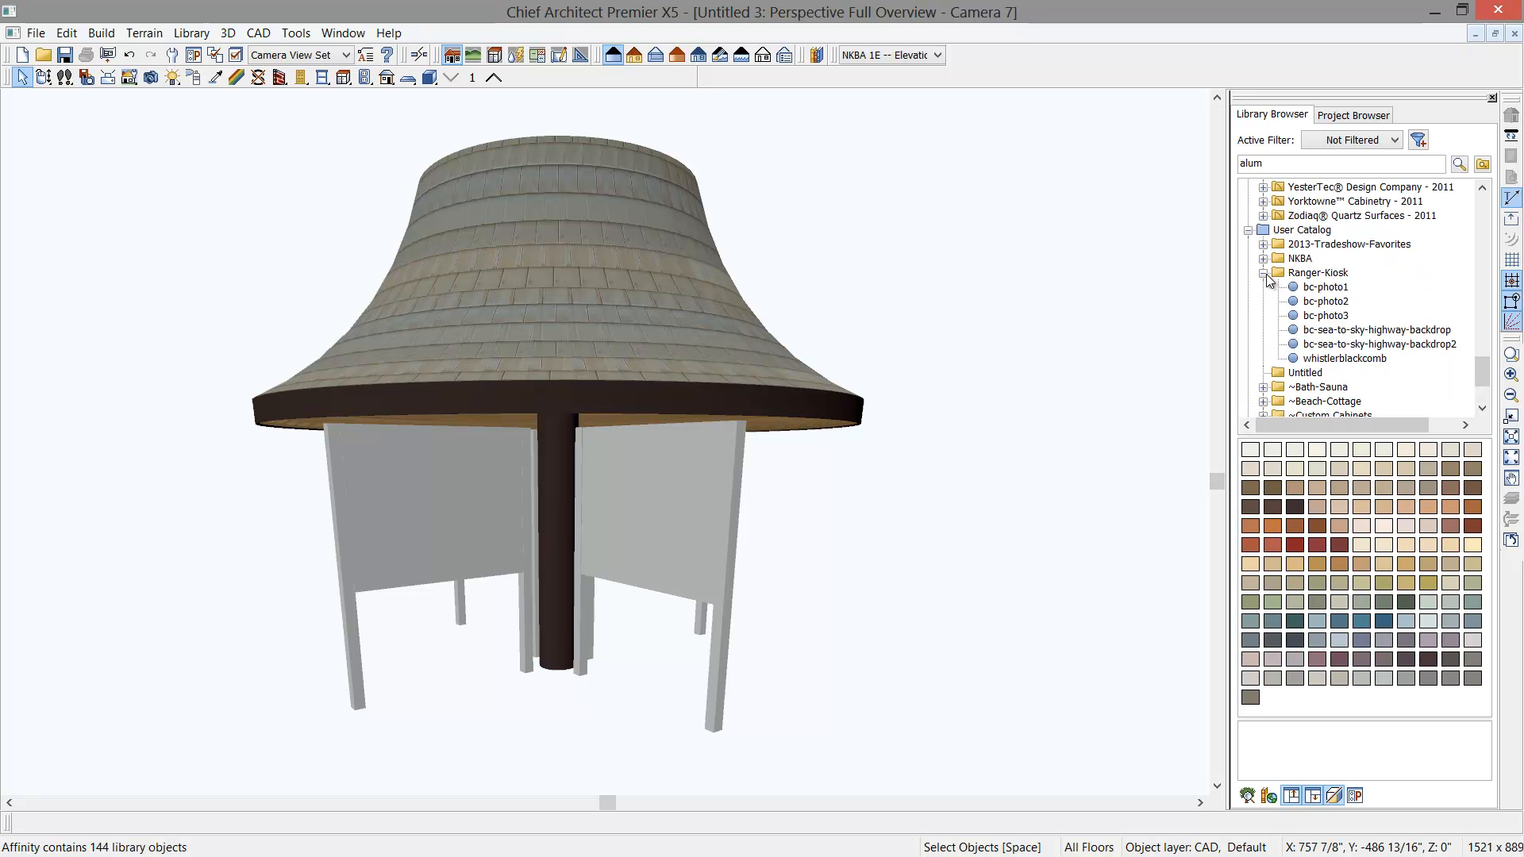
Step: Preview the bc-photo materials and paint bc-photo3 onto the front panel left of the central cylinder
left_click(1326, 287)
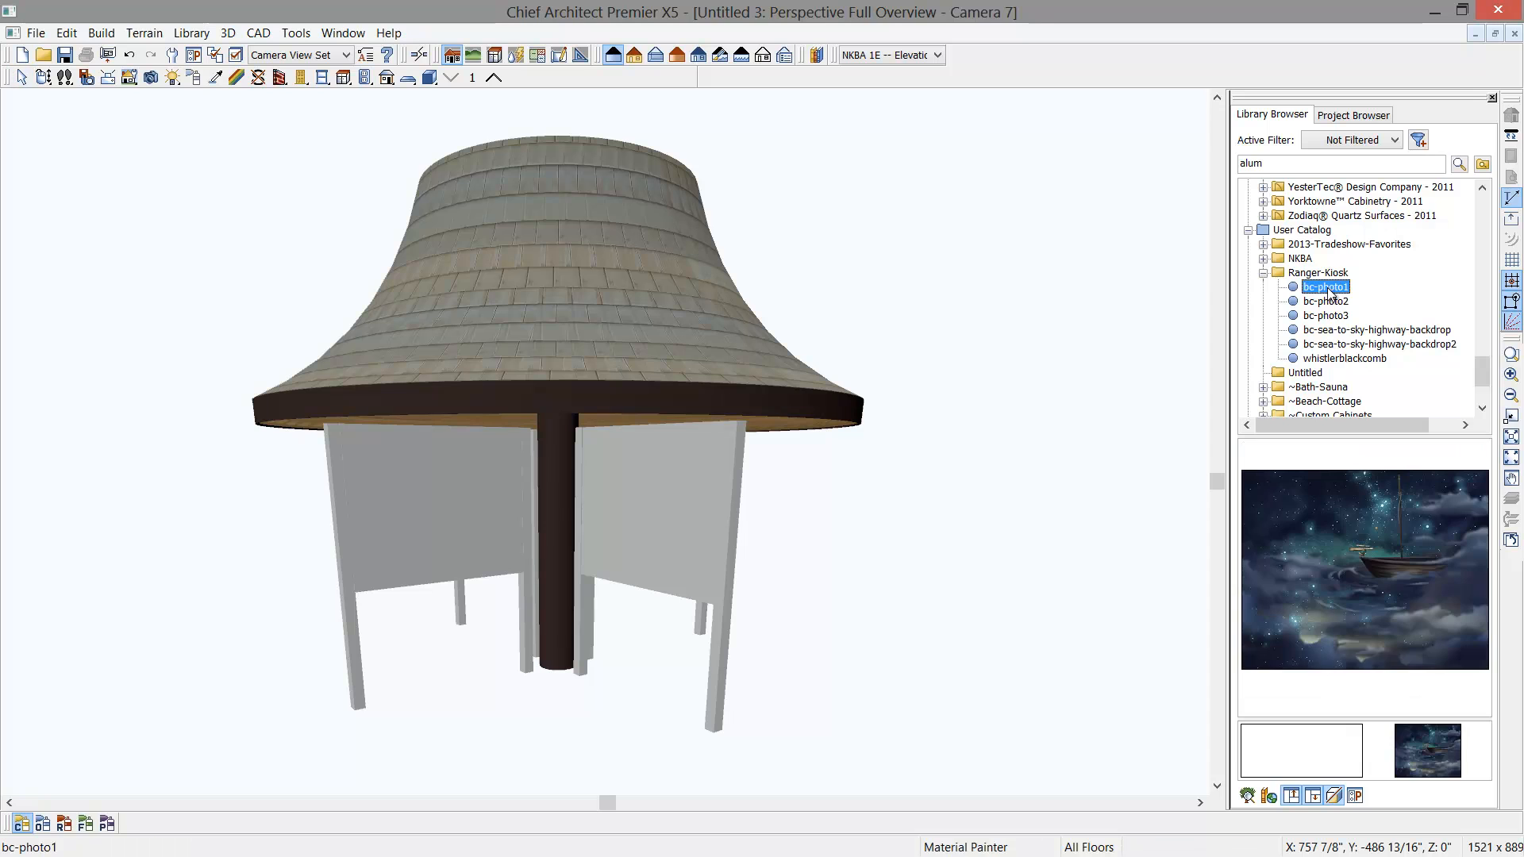
left_click(1330, 302)
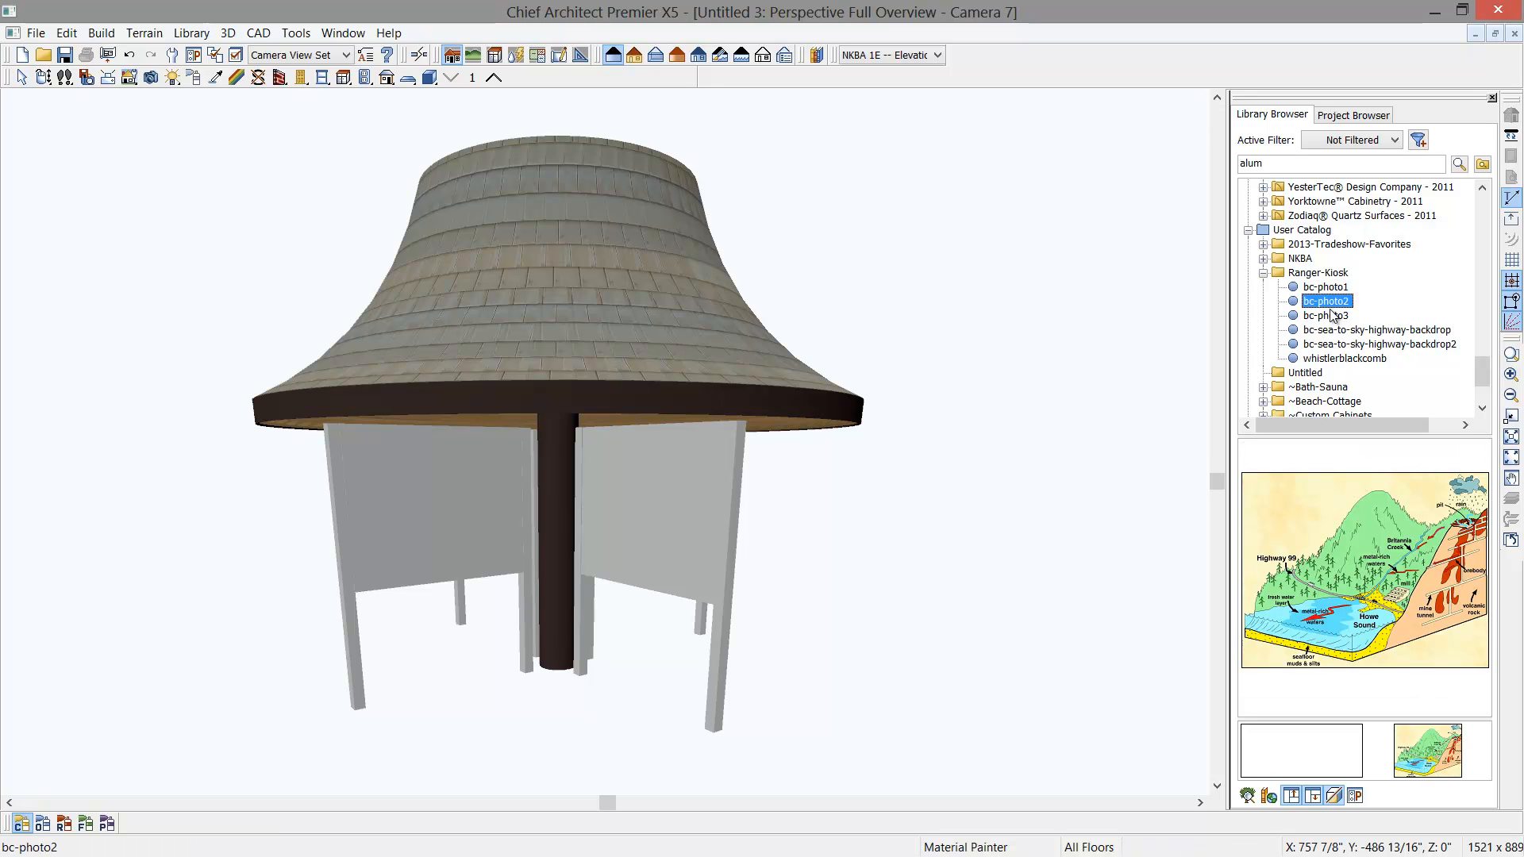
left_click(1338, 317)
left_click(1378, 576)
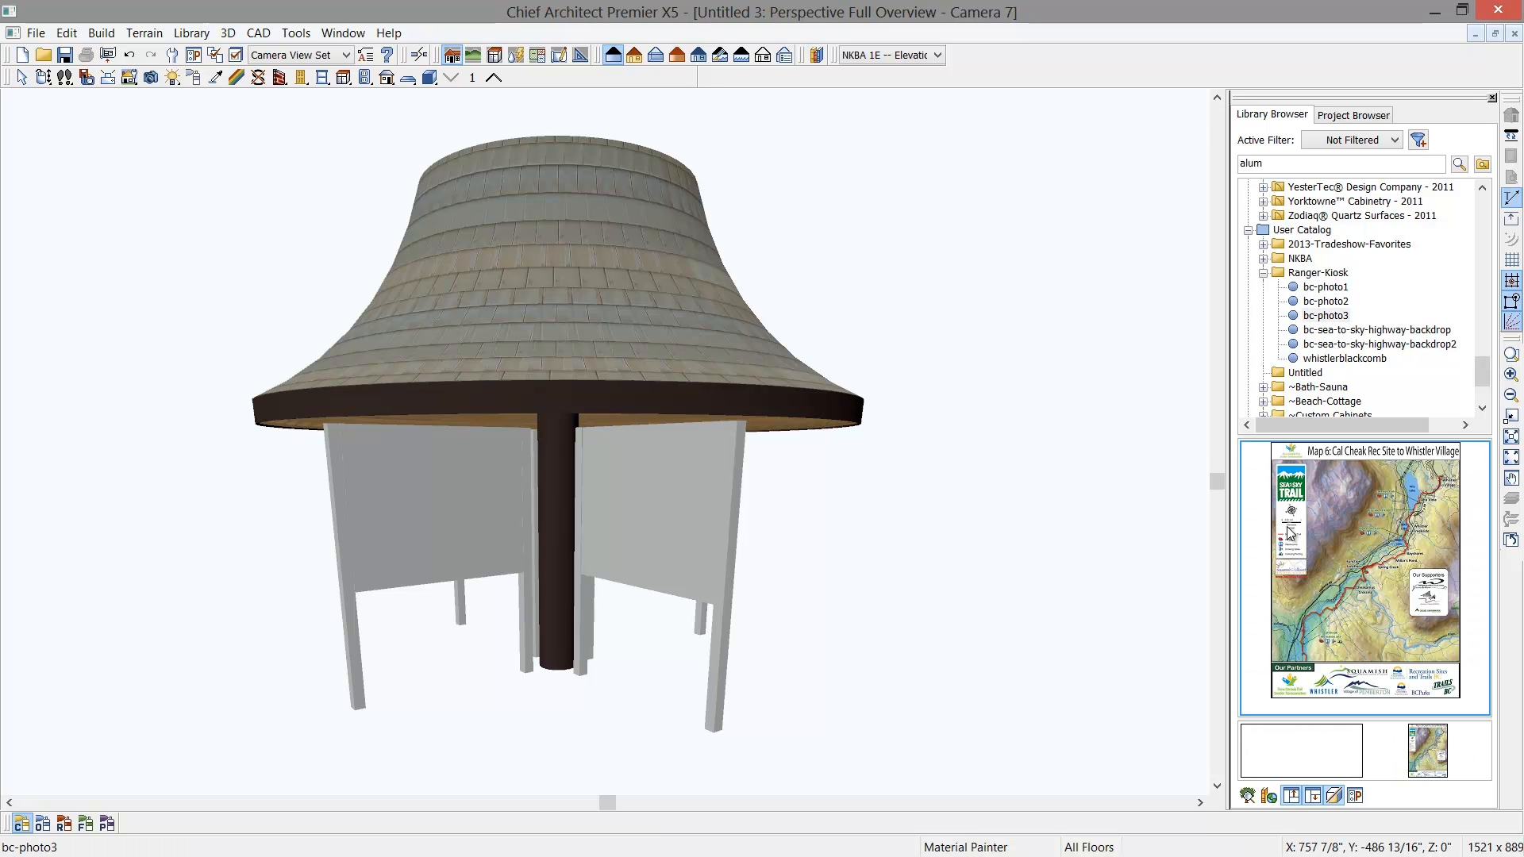
left_click(446, 545)
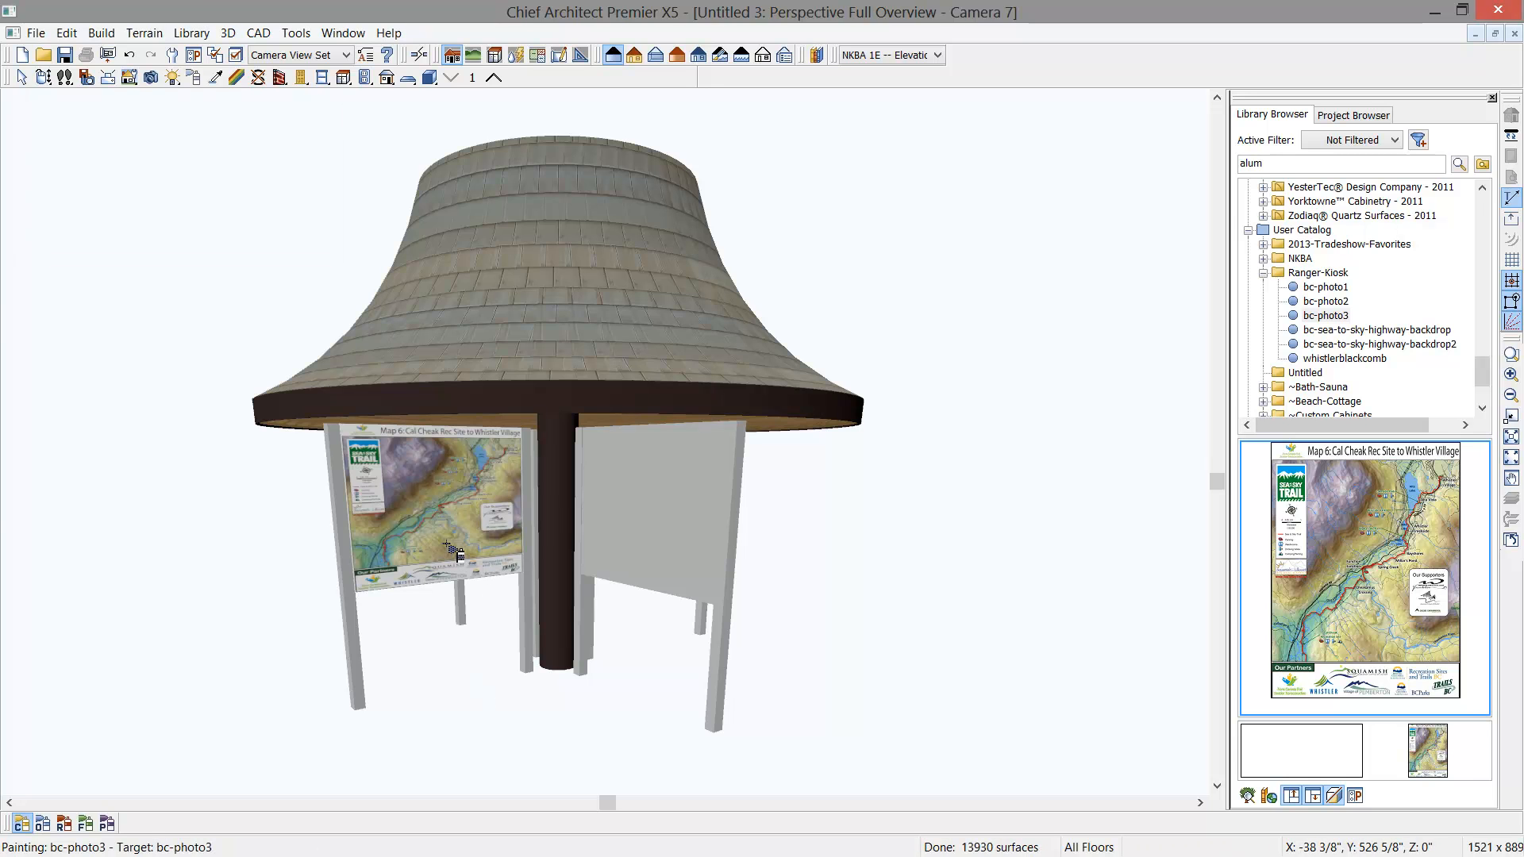
Step: Paint the whistlerblackcomb image onto the front panel right of the central cylinder
left_click(1370, 358)
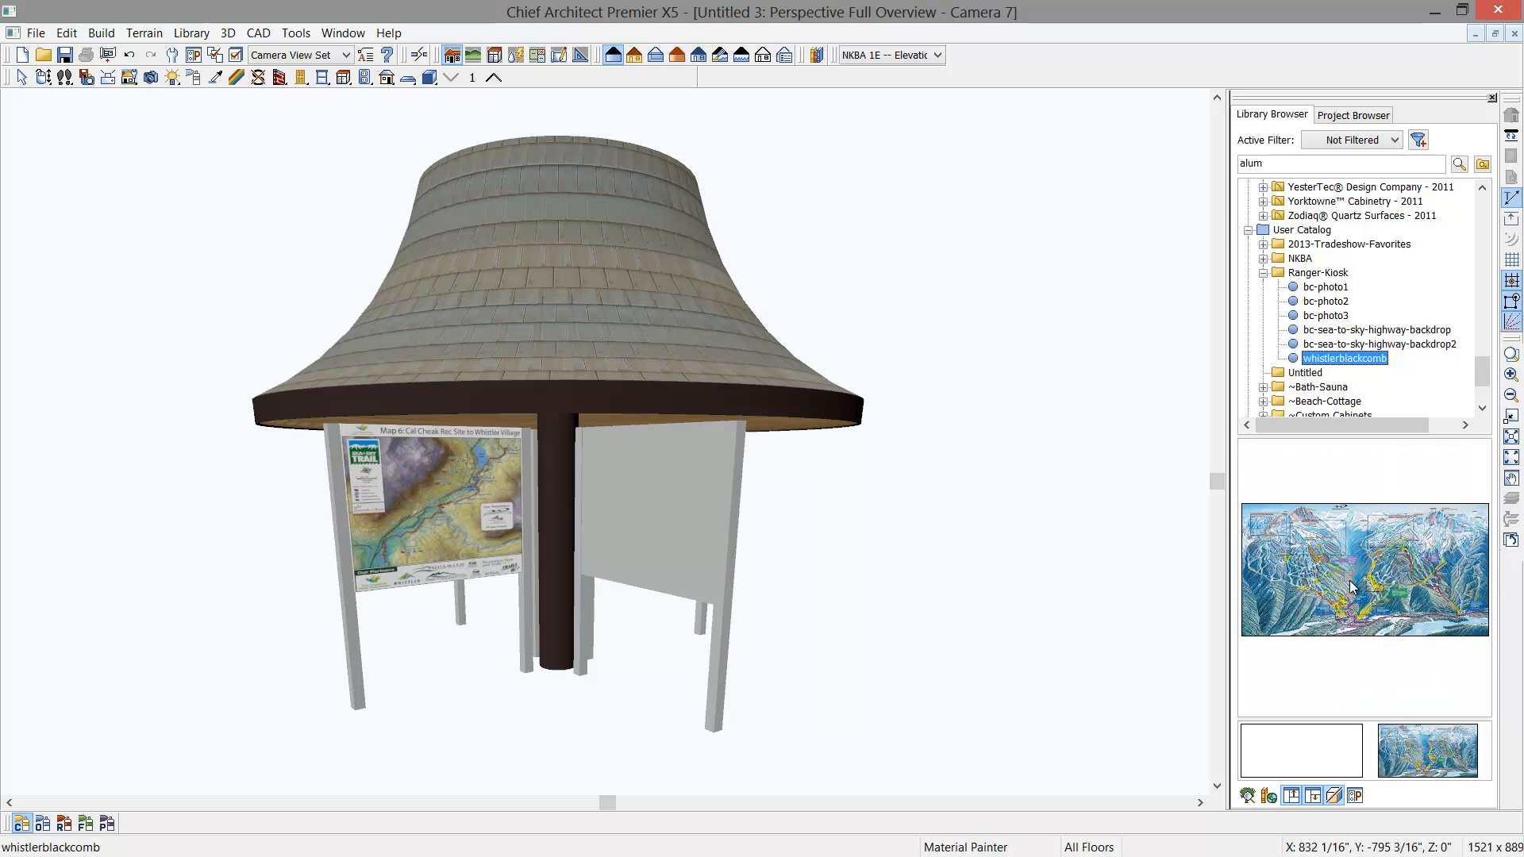
left_click(1361, 583)
left_click(665, 516)
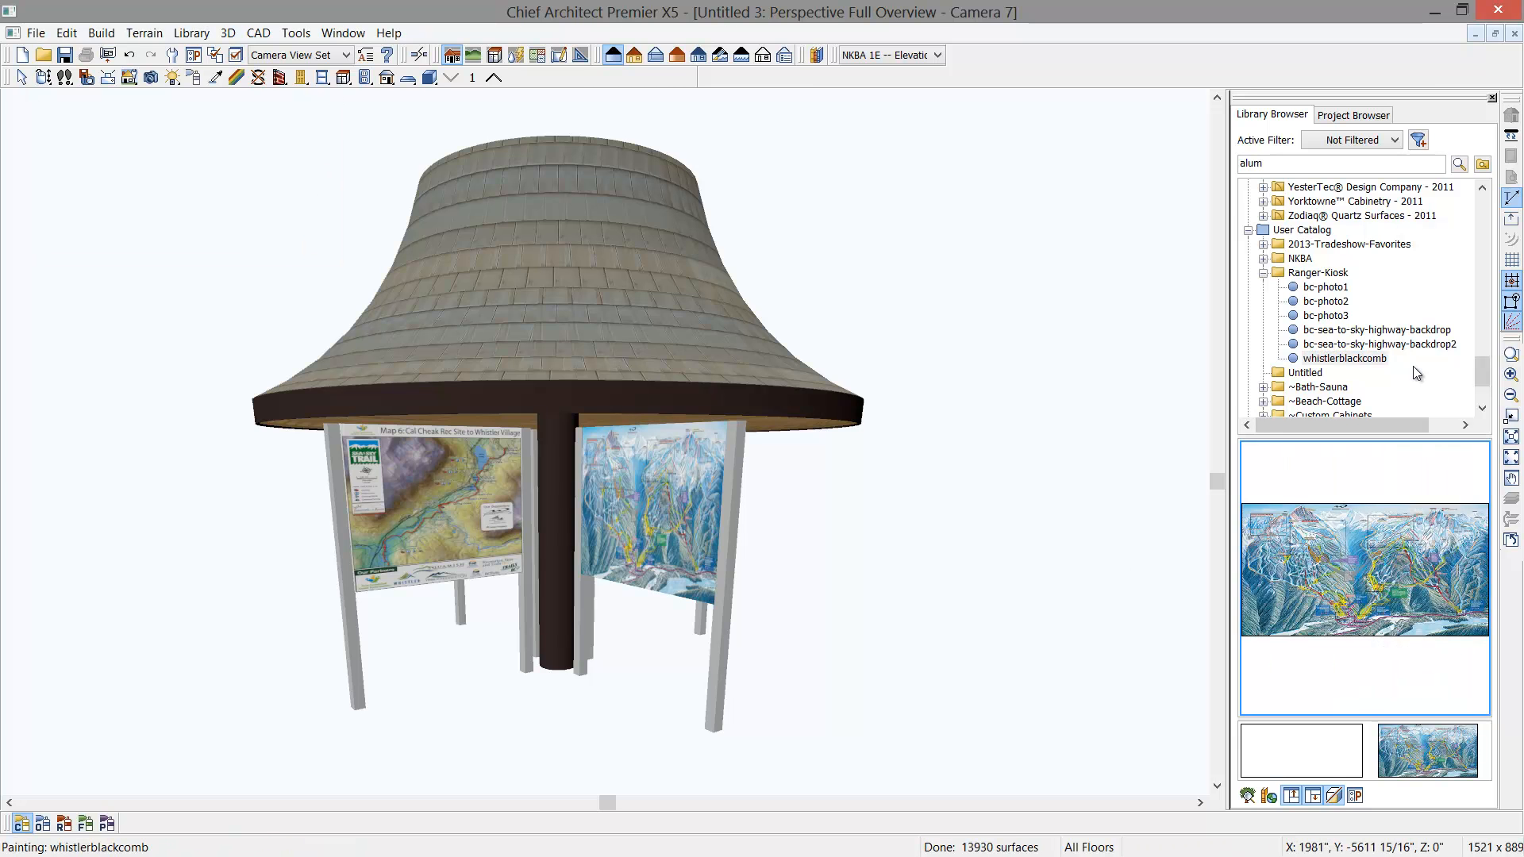
Step: Apply bc-sea-to-sky-highway-backdrop2 as the camera view's backdrop and frame the kiosk toward its lower left, with the library browser closed
left_click(1426, 345)
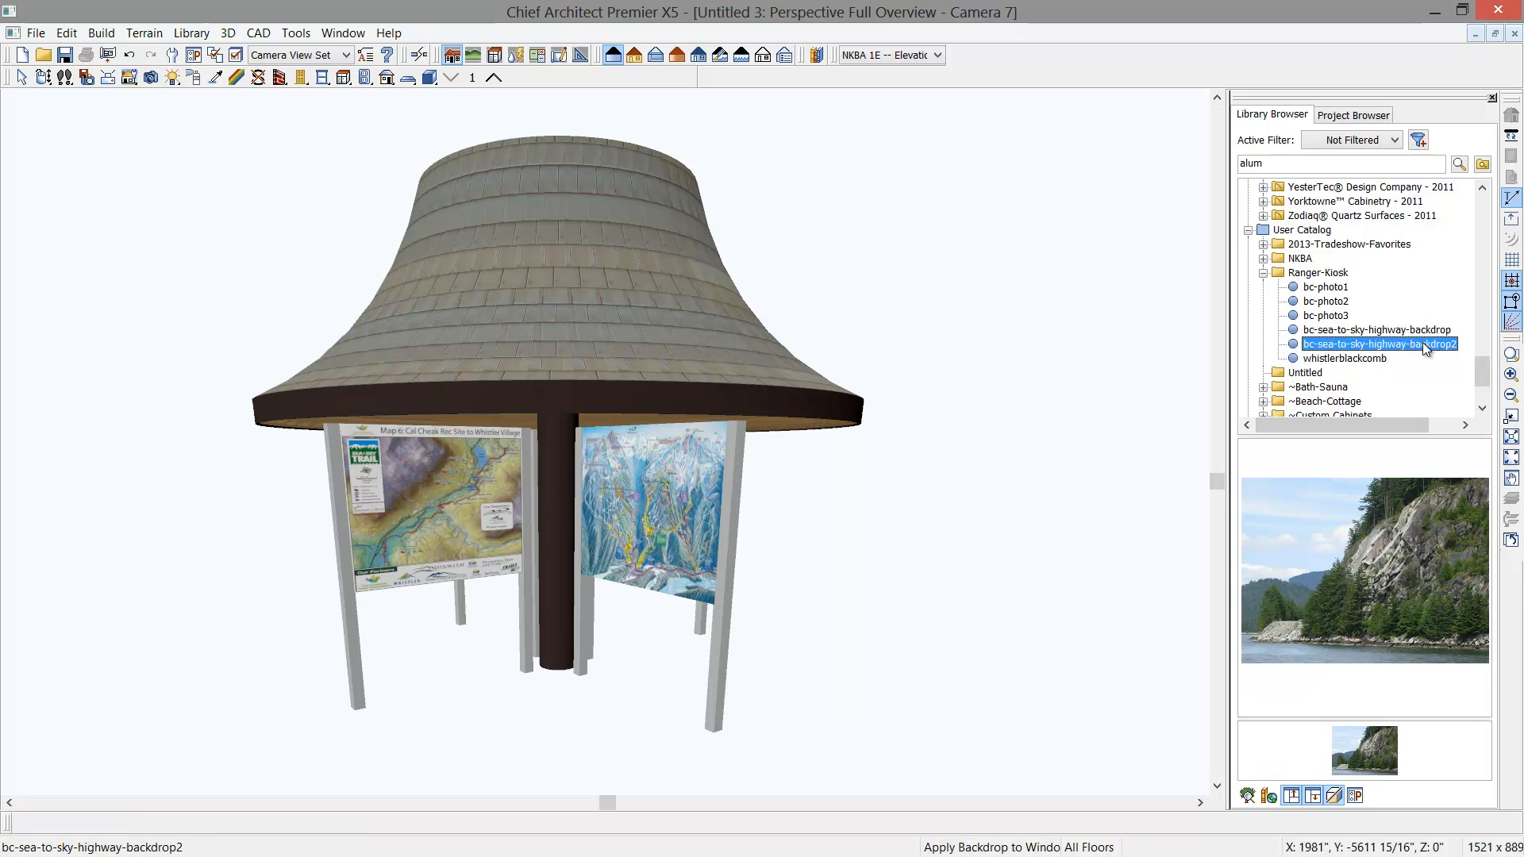
left_click(1045, 327)
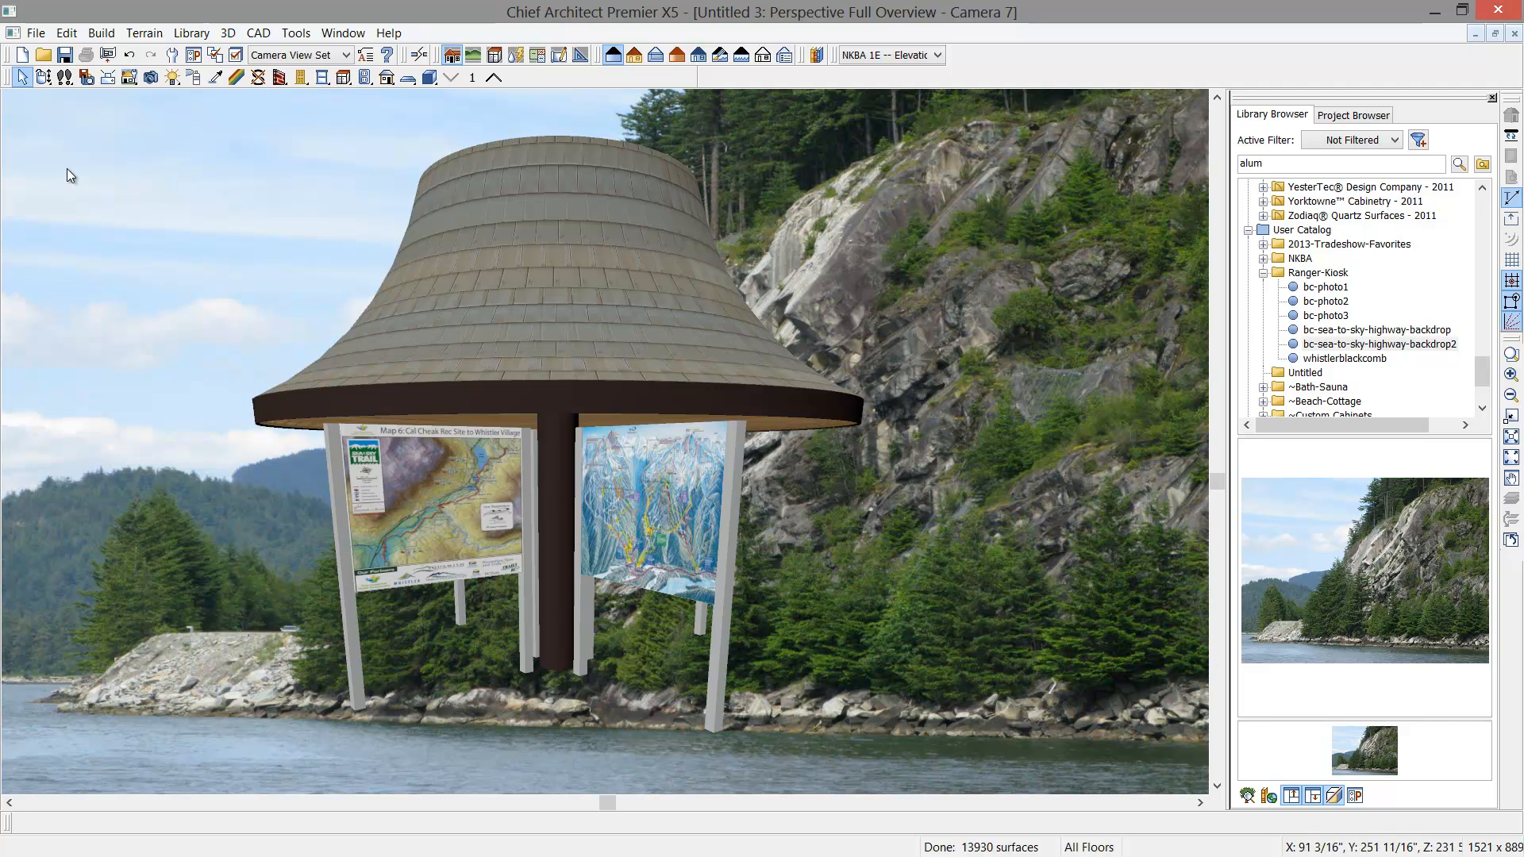
left_click(44, 77)
left_click_drag(707, 452, 555, 610)
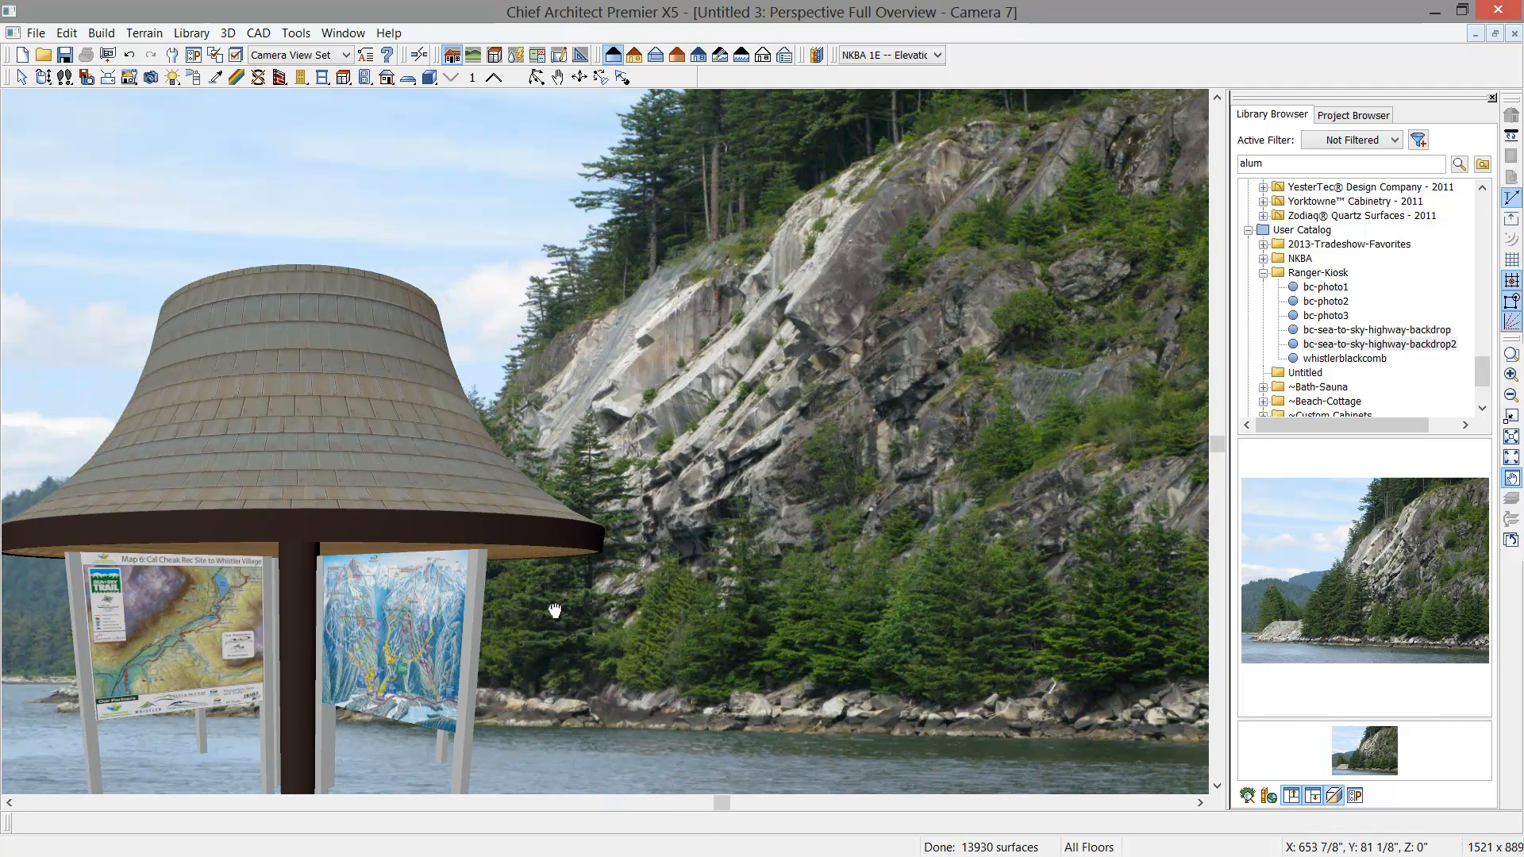
left_click(1492, 97)
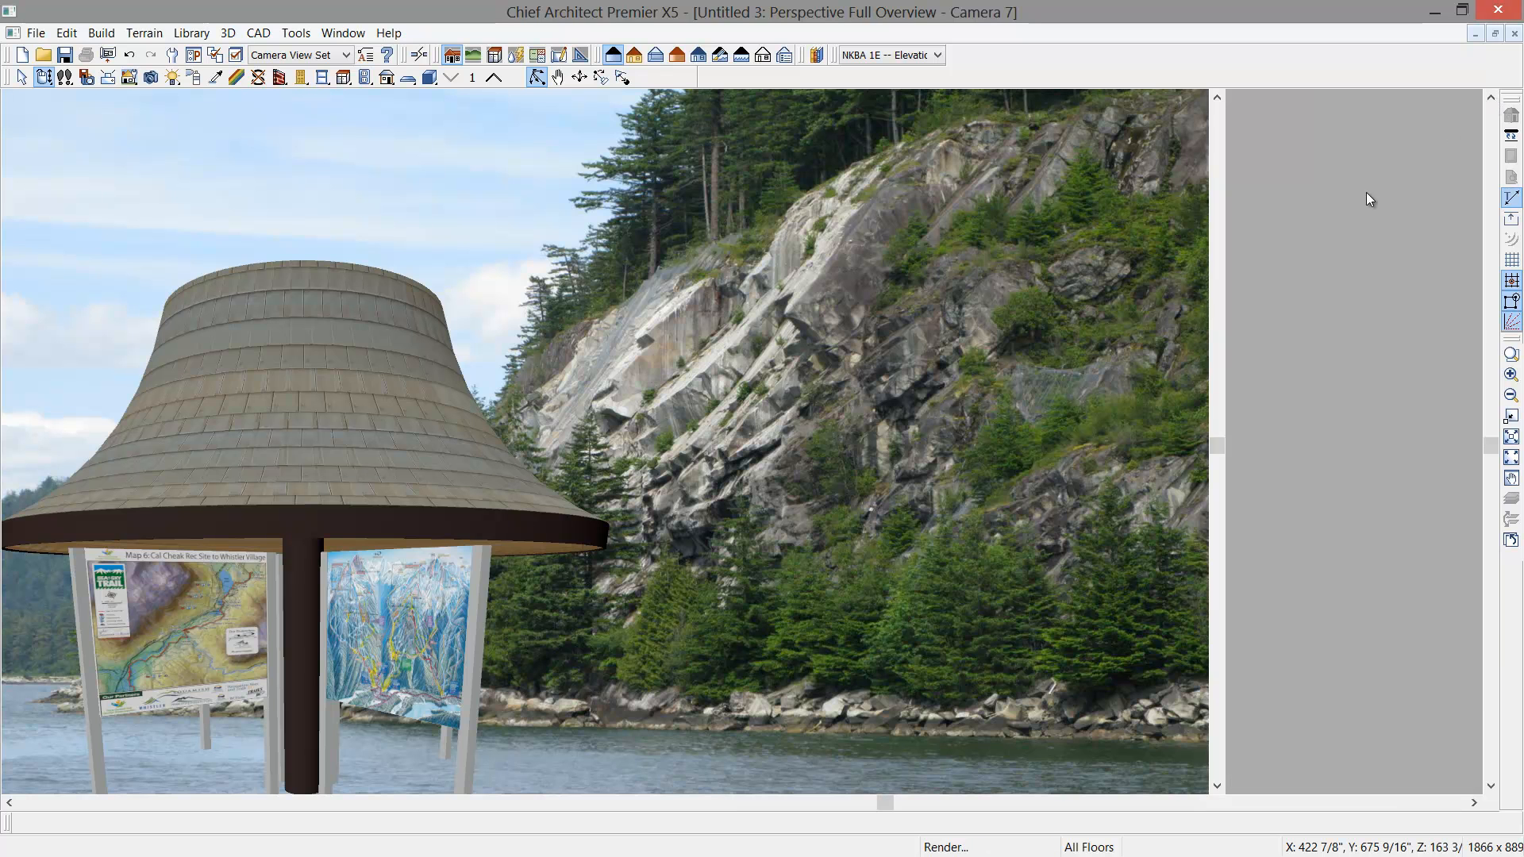